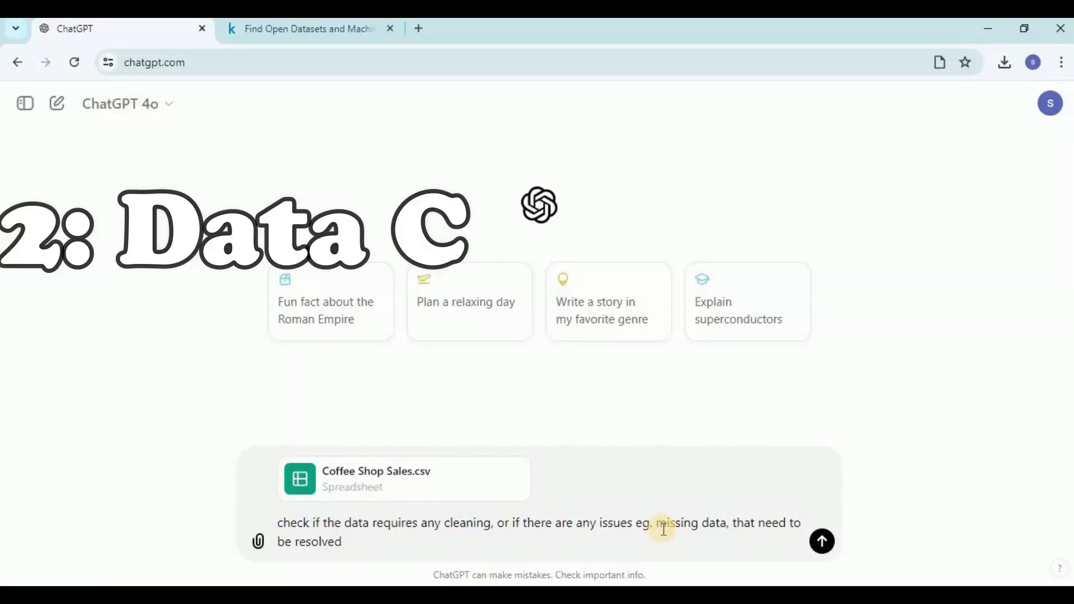
- Request a cleaning check of Coffee Shop Sales.csv and the overall average sales of each product category with a bar chart
key(Return)
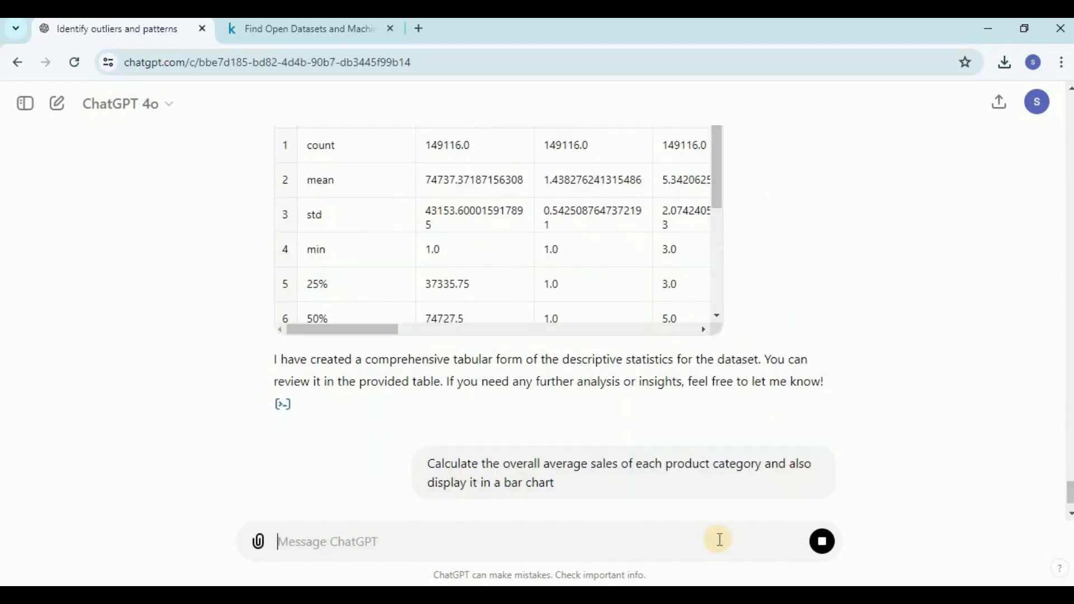
key(Return)
drag(1071, 467, 1072, 473)
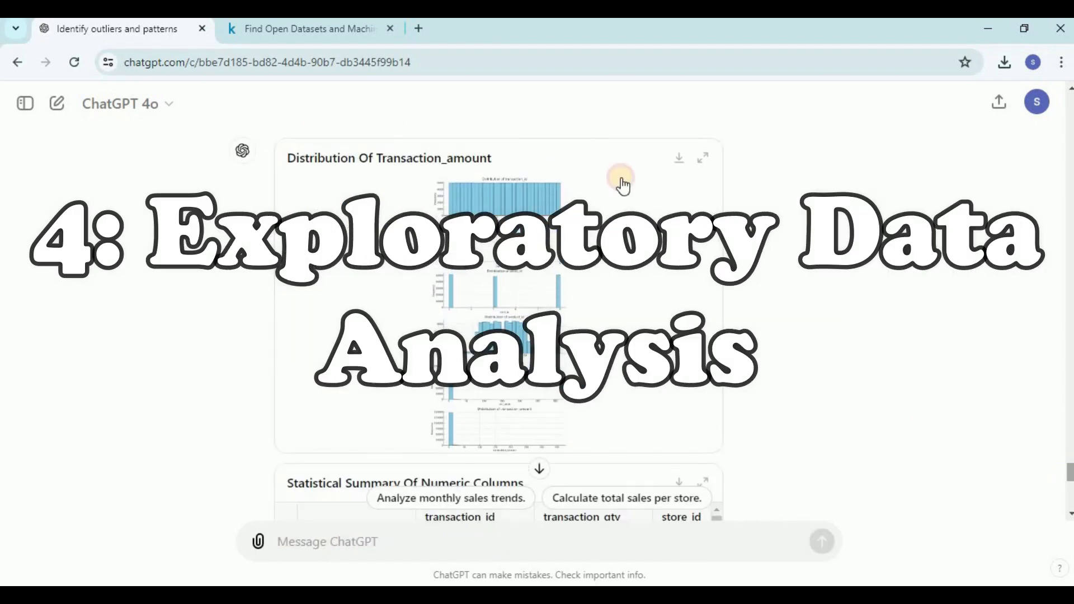
- Examine the transaction amount distribution chart in expanded view and the statistical summary table of numeric columns
click(704, 159)
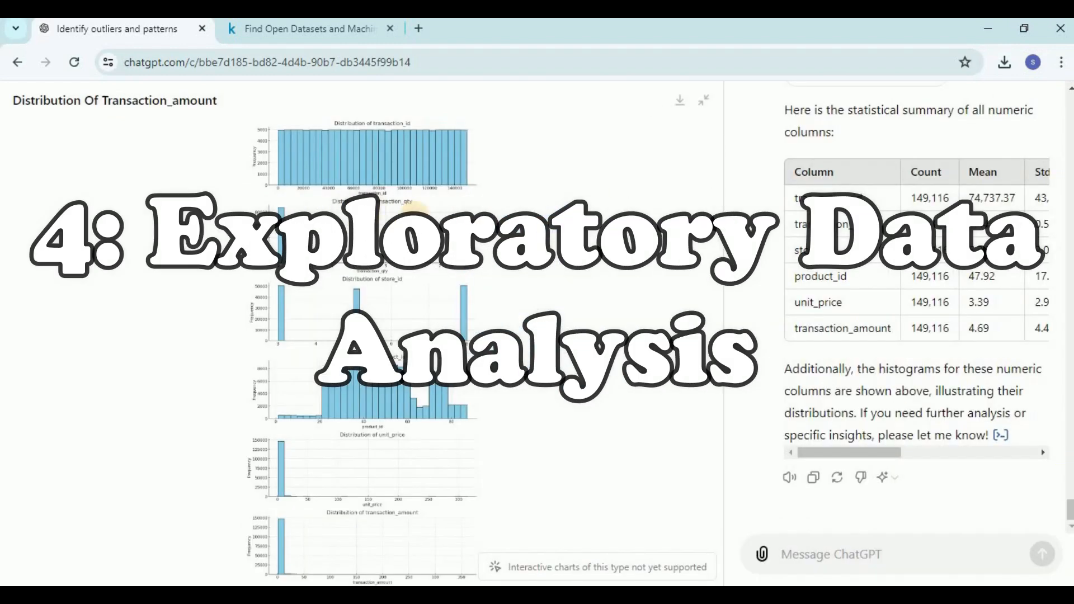
click(701, 105)
drag(1071, 476, 1071, 486)
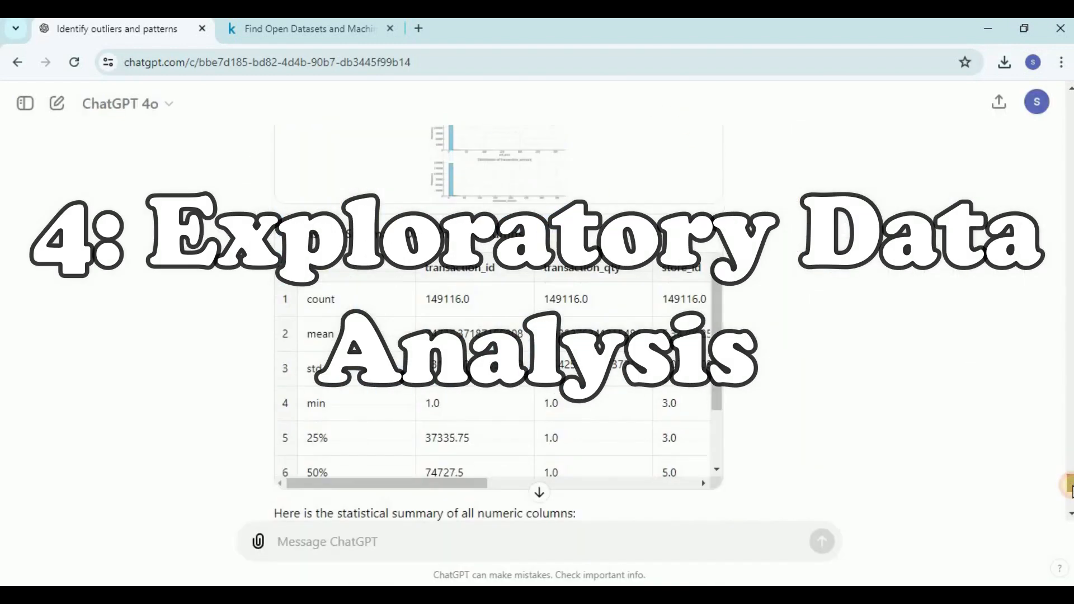
drag(366, 484, 365, 483)
drag(717, 339, 717, 395)
drag(1070, 483, 1069, 497)
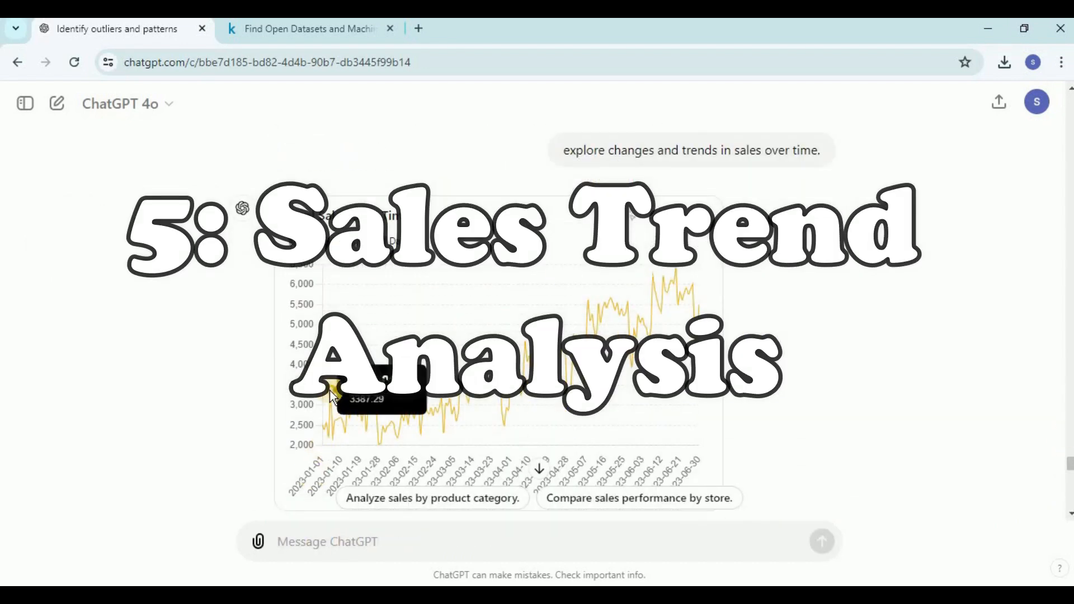
- Look over the sales trend chart and request detailed insights on key trends plus actionable recommendations on how to improve sales
drag(1070, 464, 1069, 475)
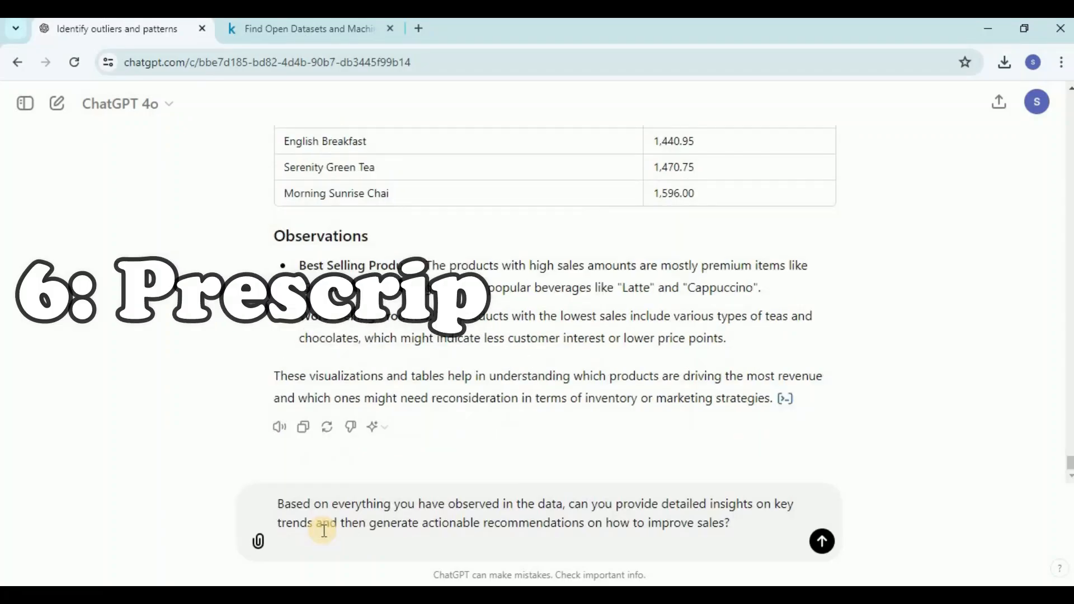
key(Return)
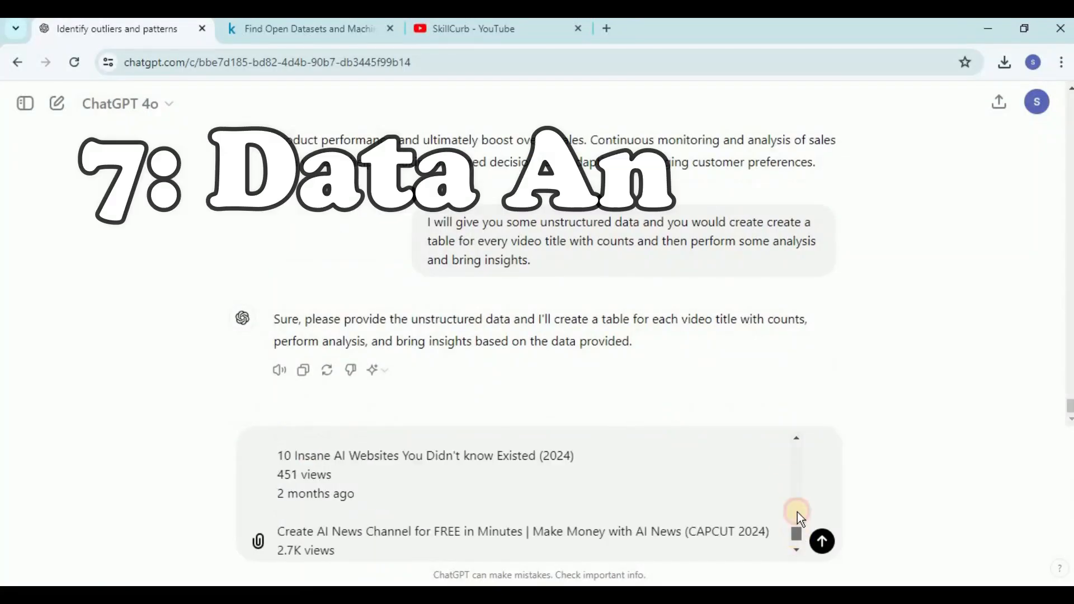
- Submit the unstructured list of video titles and view counts for analysis and review the resulting charts and table
key(Return)
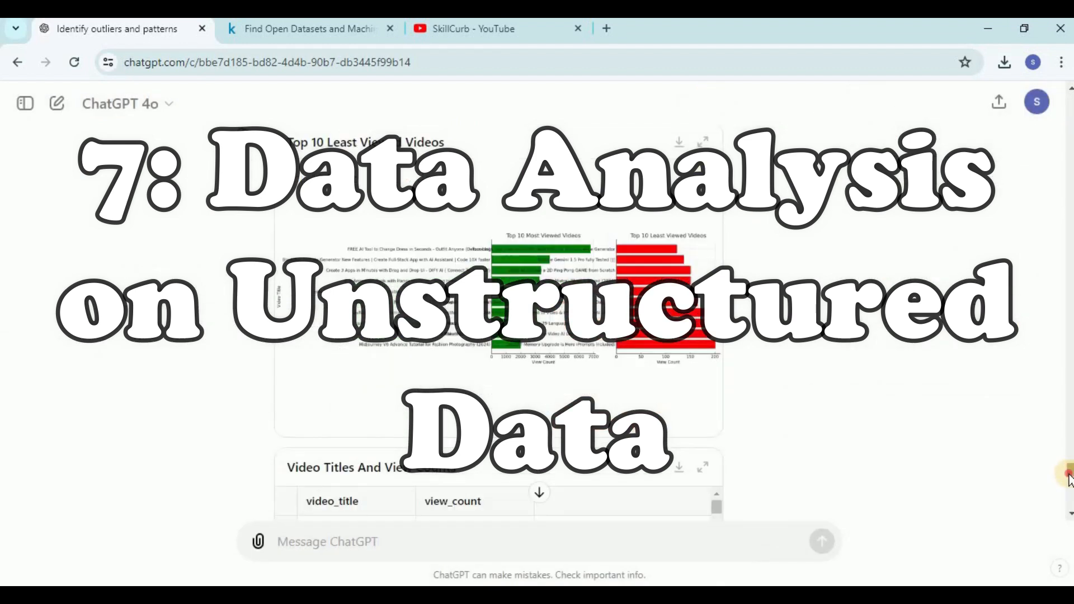
drag(1069, 474, 1069, 478)
drag(716, 178, 717, 420)
drag(1069, 477, 1069, 482)
scroll(554, 381, down, 1)
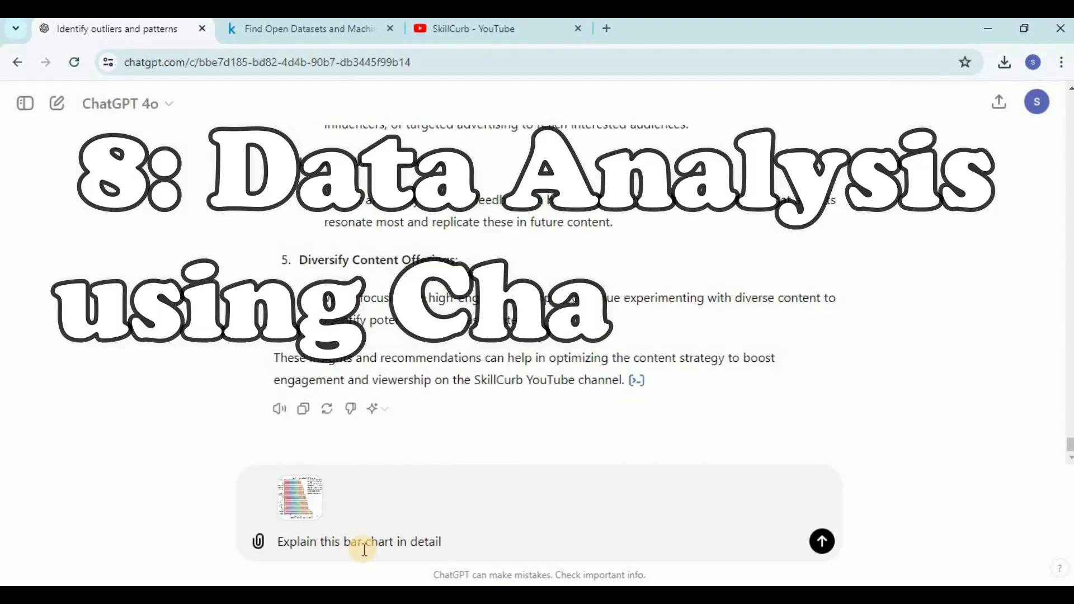
- Submit the attached bar chart image with the prompt "Explain this bar chart in detail" and read the answer
key(Return)
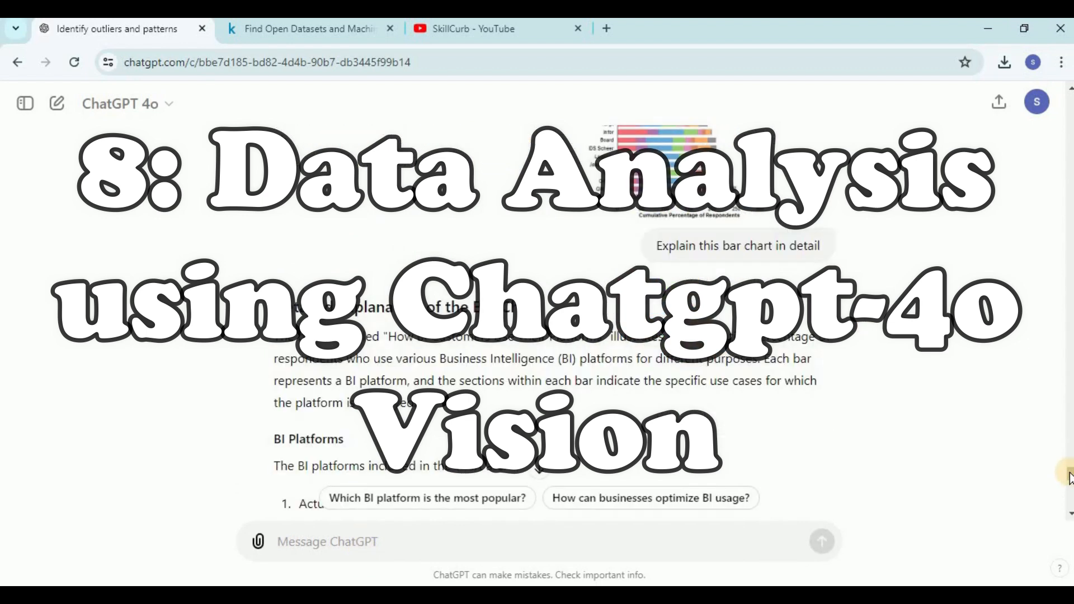
scroll(727, 364, down, 3)
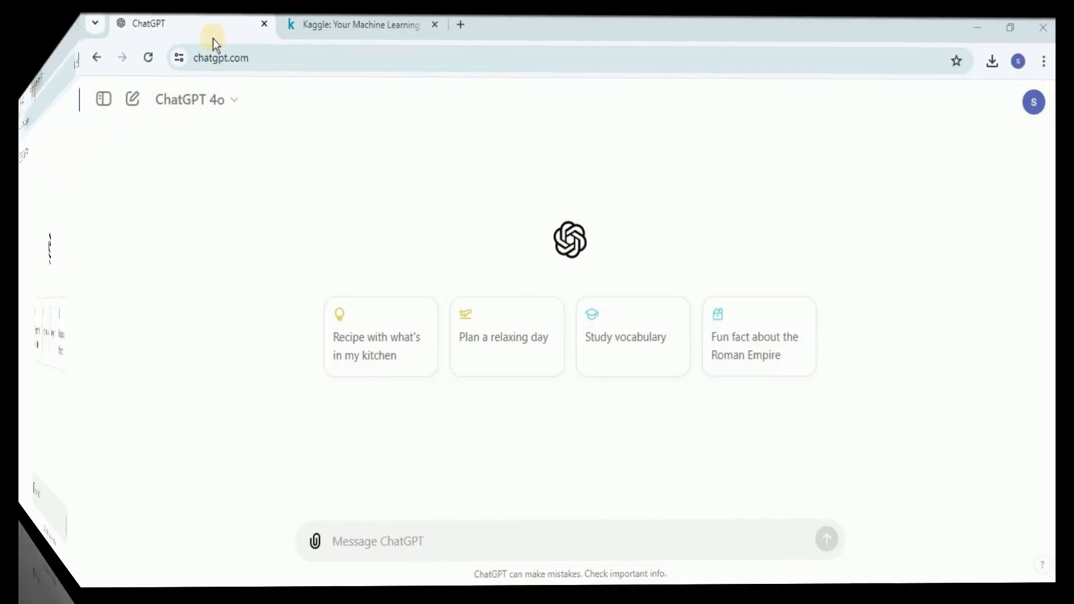
- Switch to Kaggle, open its Datasets page and get the dataset search ready for entry
click(263, 13)
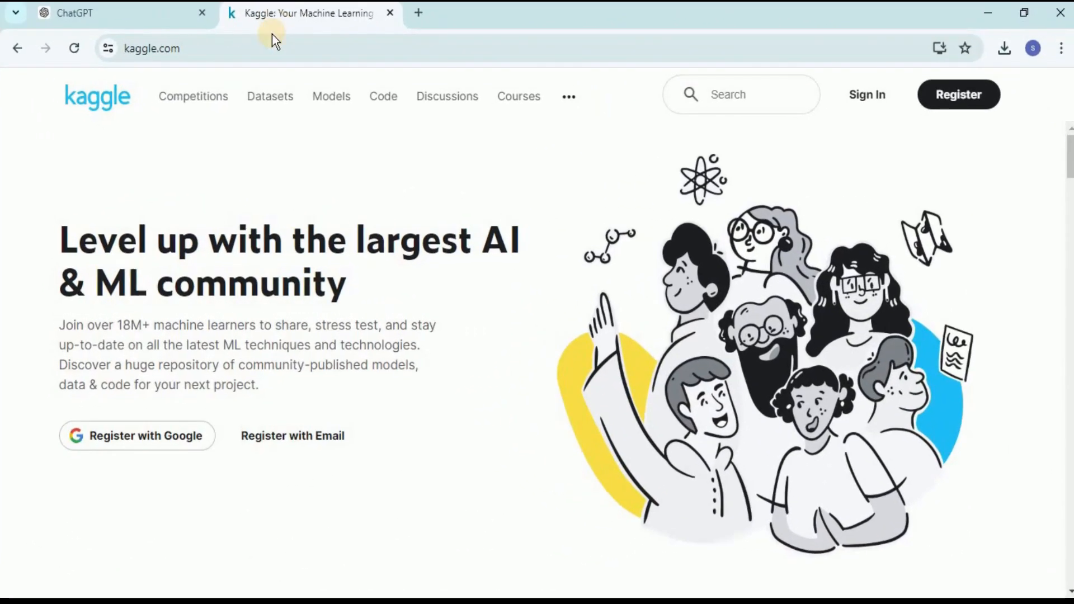
click(276, 105)
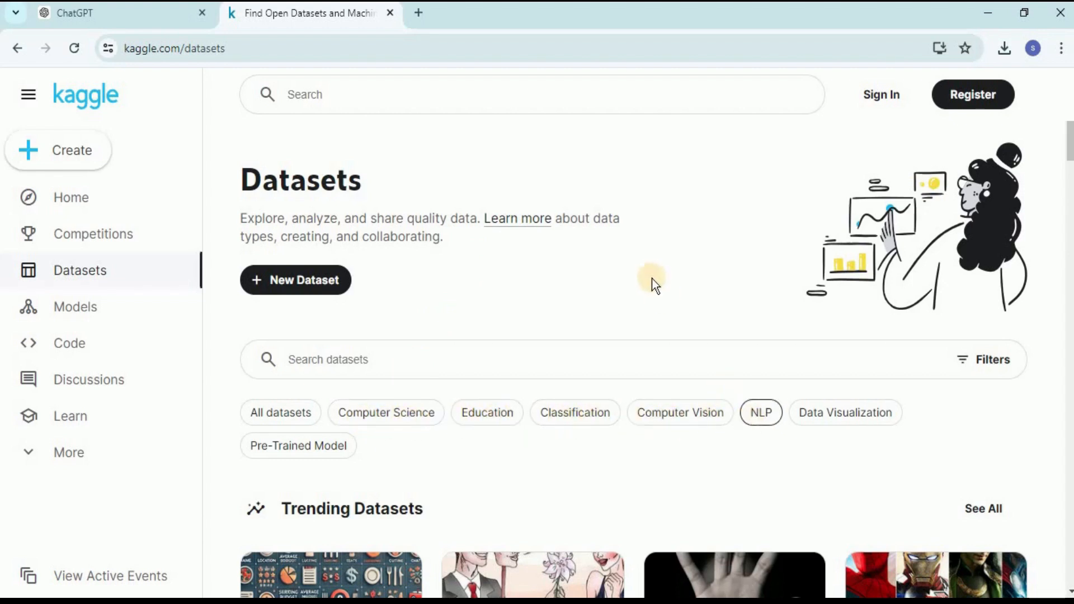
click(539, 356)
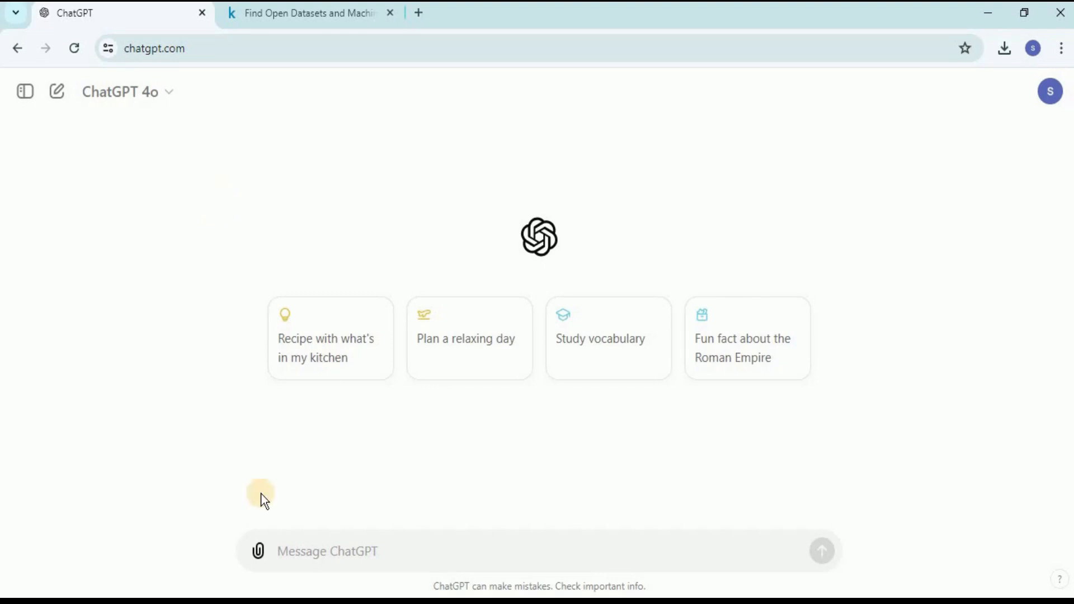
- Submit the ChatGPT prompt "Create me a dataset that is 500 rows about road accidents so i can practice data analysis"
click(338, 554)
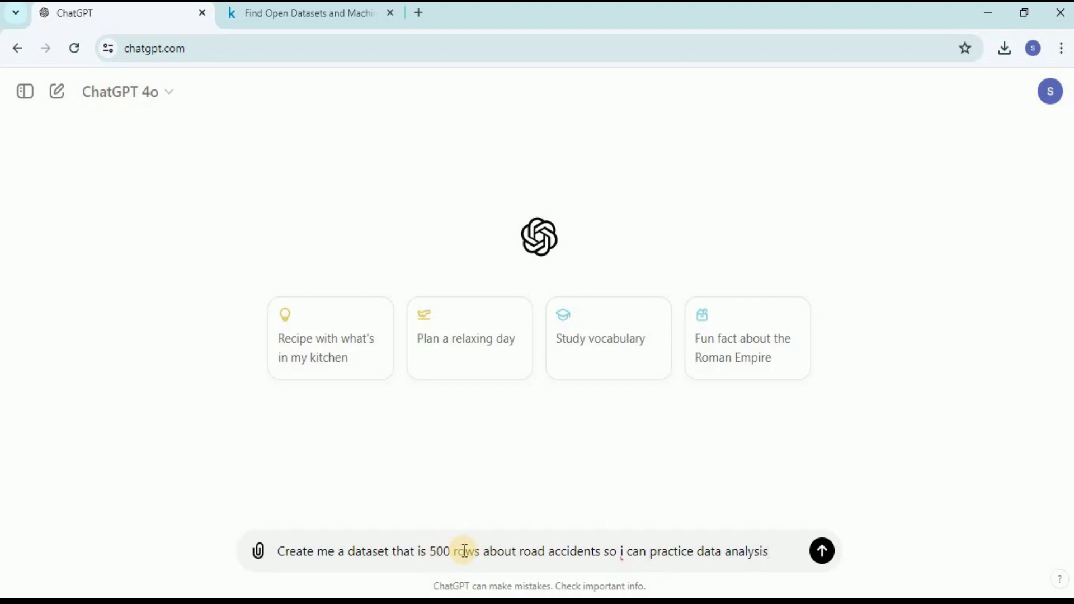
drag(519, 554, 601, 552)
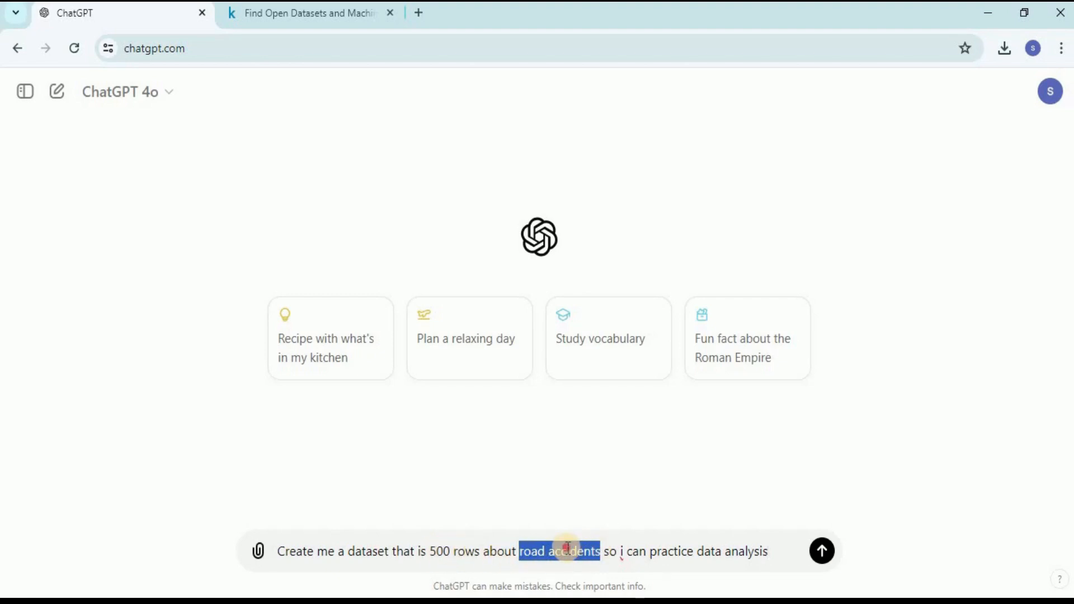
click(568, 551)
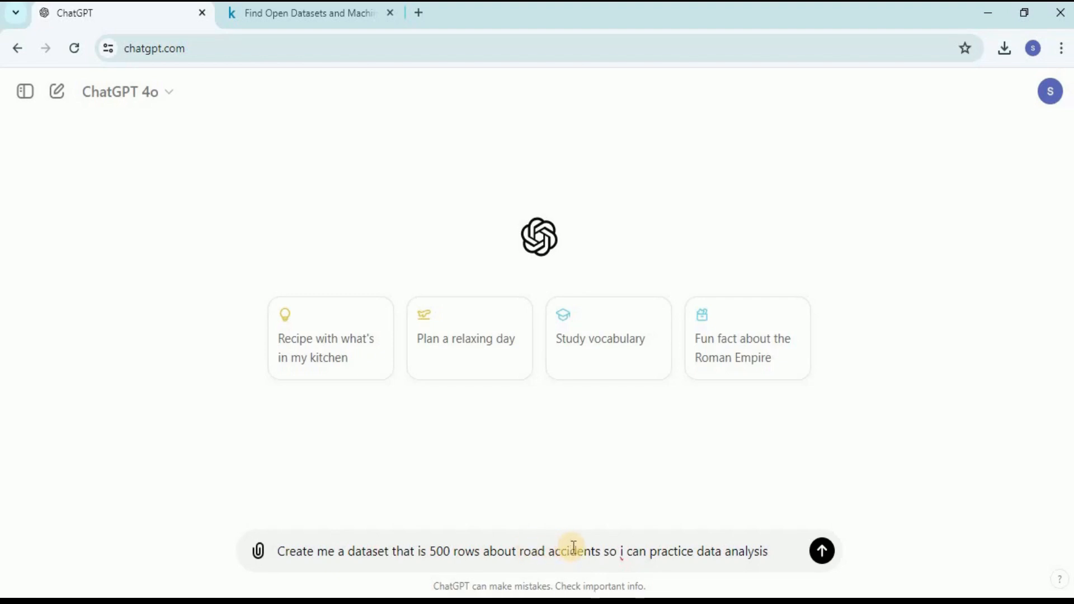
click(609, 552)
click(779, 552)
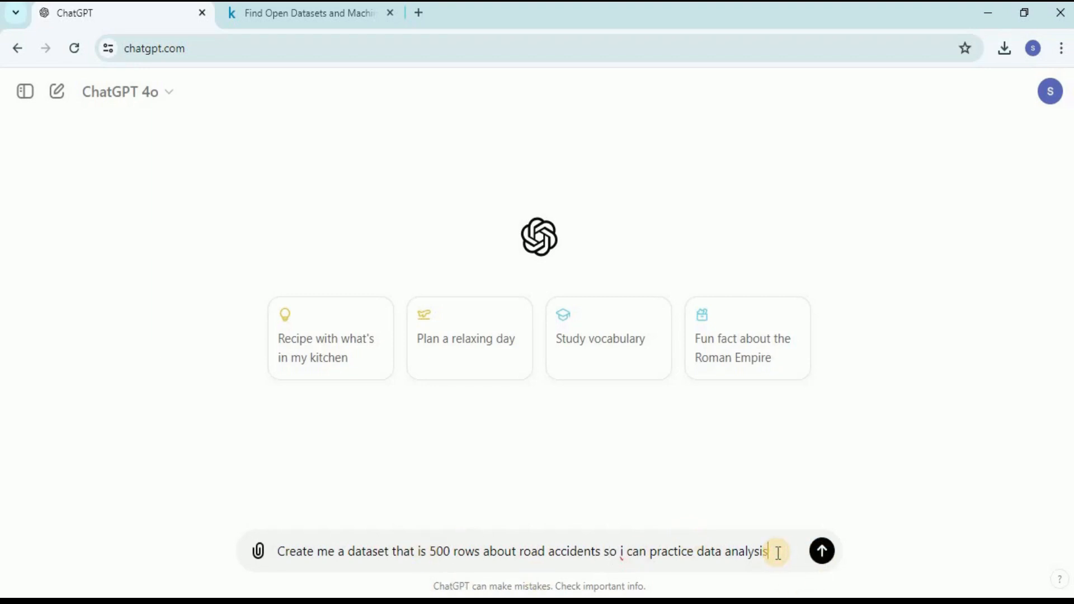
key(Return)
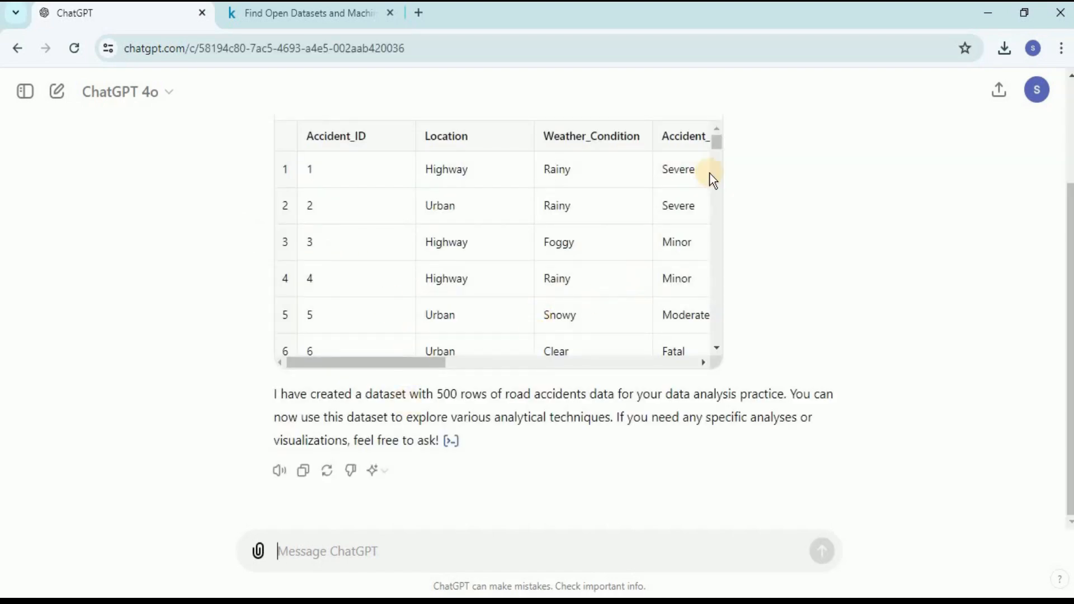
- Examine the rows and columns of the Road Accidents Dataset table, including in its expanded view
drag(718, 147, 696, 144)
scroll(860, 256, up, 2)
click(704, 197)
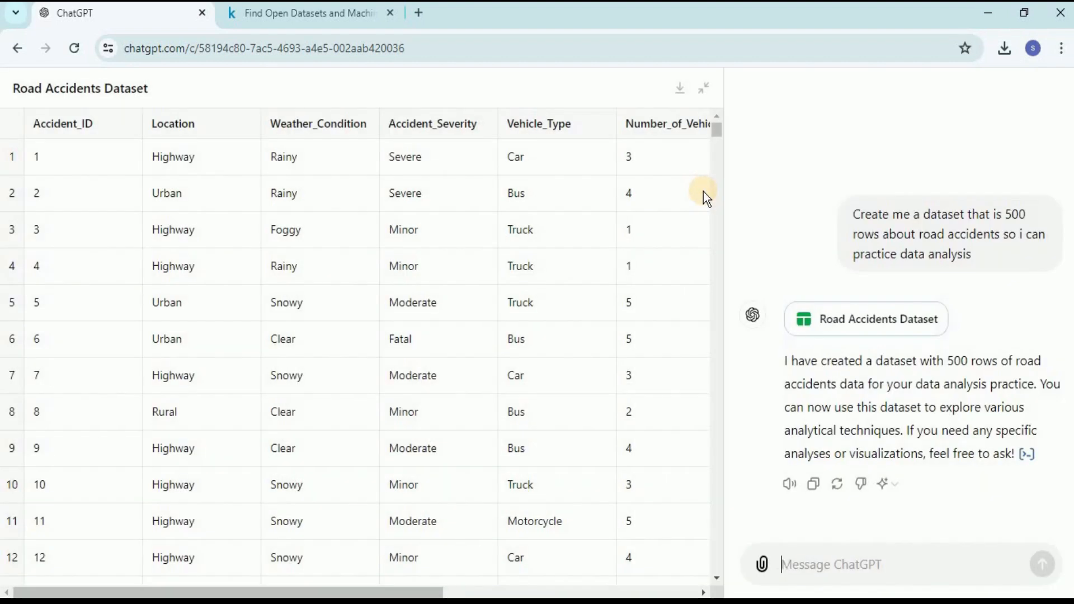
click(701, 84)
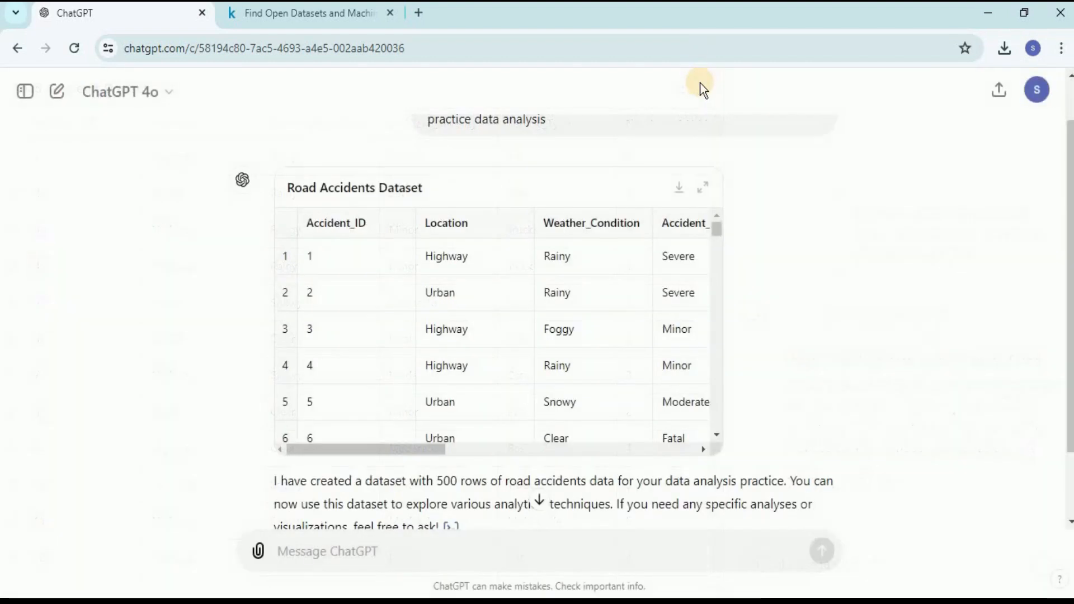
drag(356, 448, 328, 446)
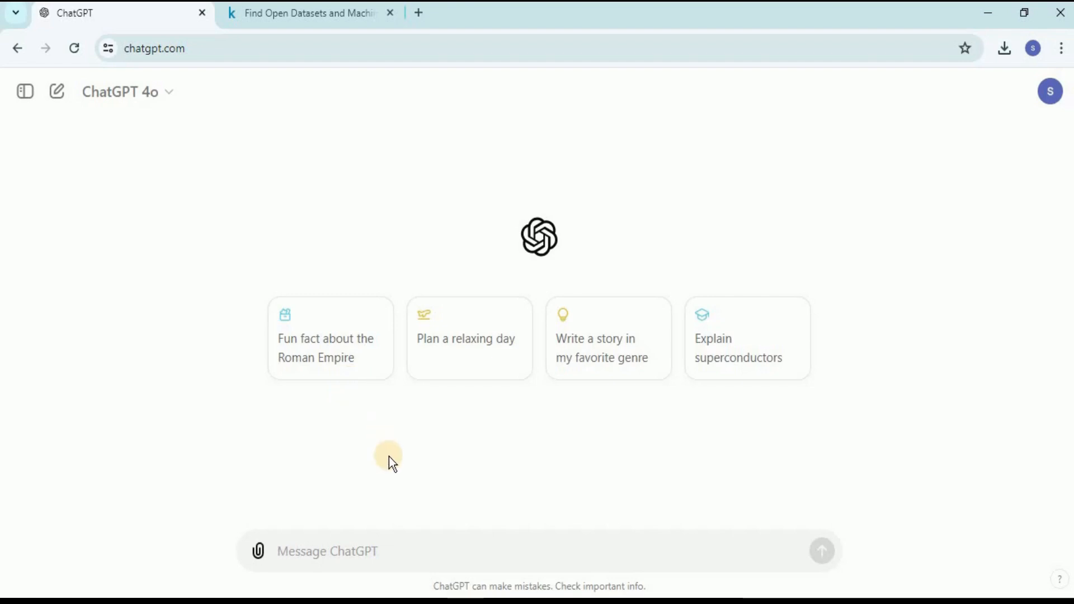
- Attach Coffee Shop Sales.csv from the computer's Downloads folder to the new chat
click(259, 554)
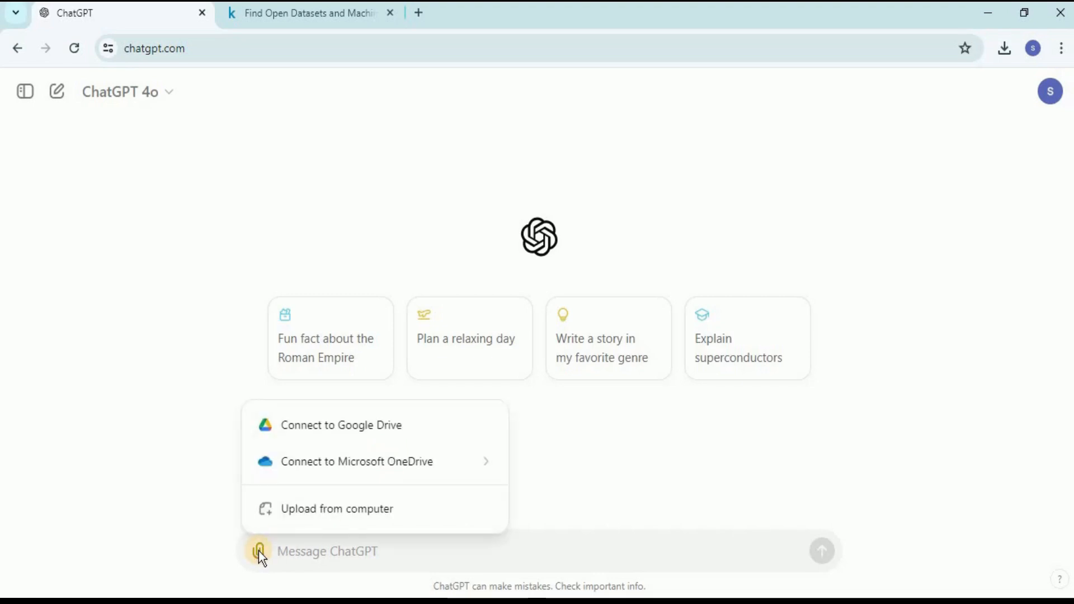
click(319, 511)
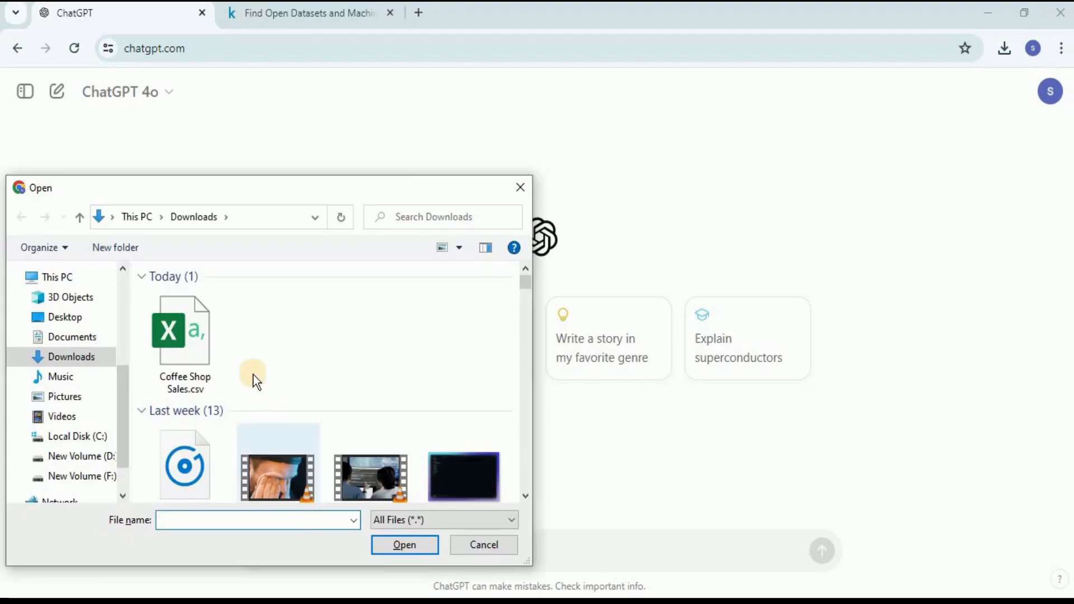
click(178, 357)
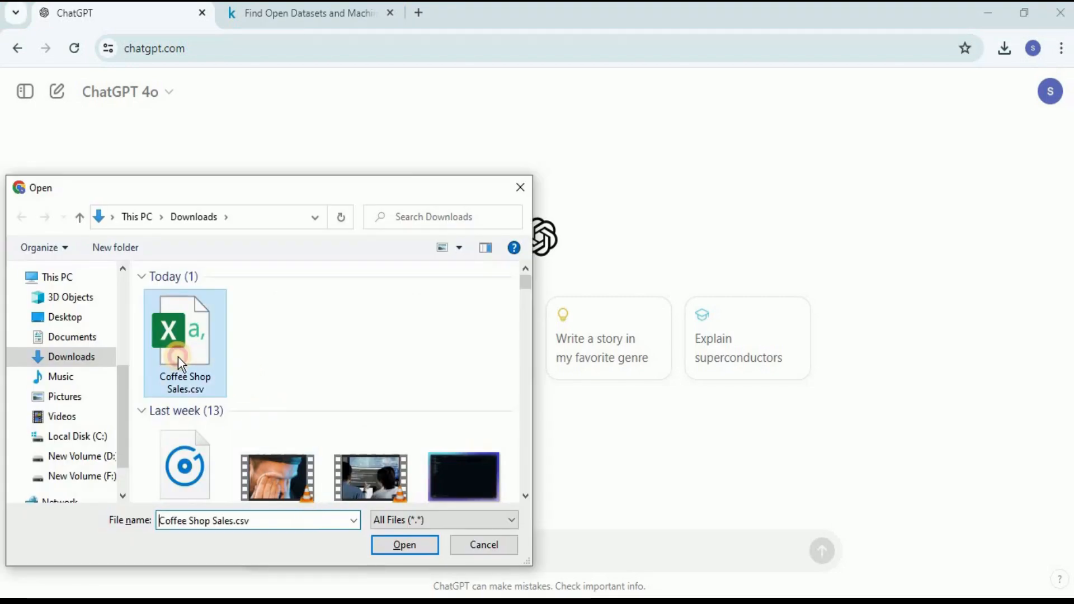
click(404, 543)
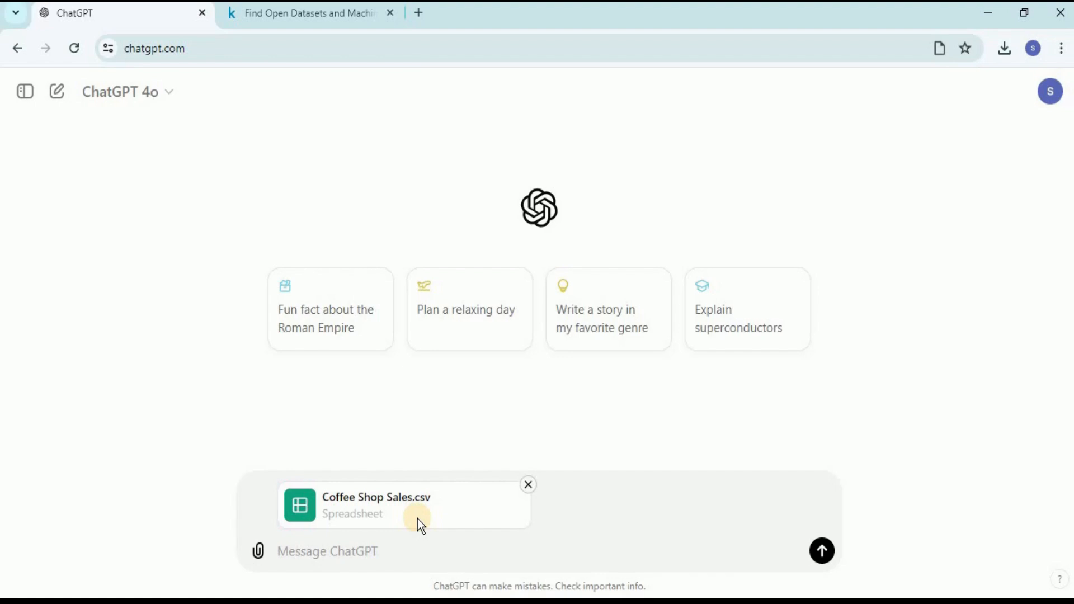
- Submit the prompt "check if the data requires any cleaning, or if there are any issues eg. missing data, that need to be resolved"
click(315, 559)
text(check if the data requires any cleaning, or if there are any issues eg. missing data, that need to be resolved)
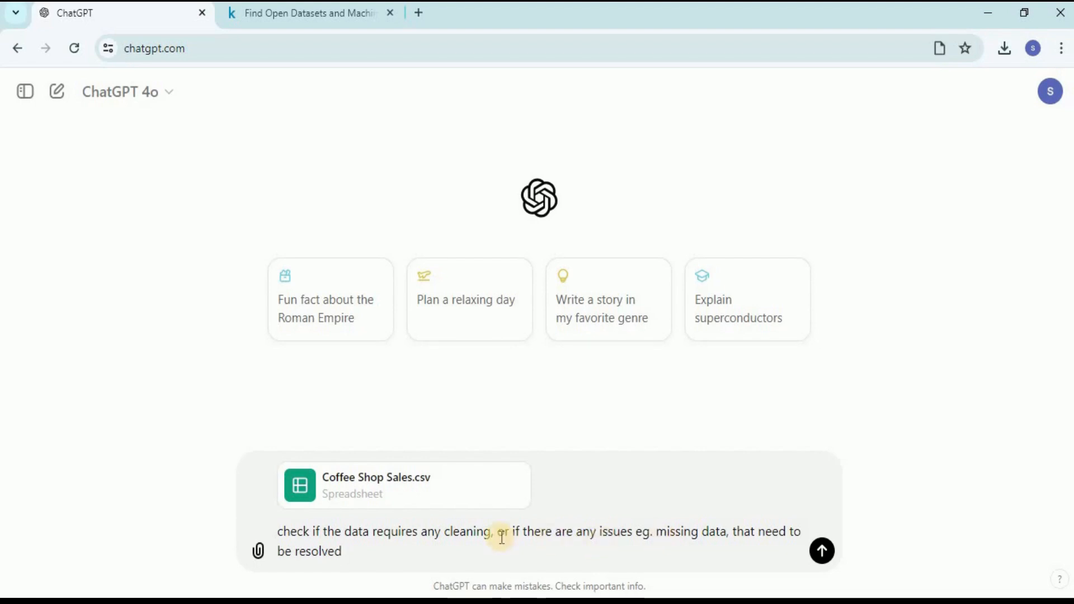
key(Return)
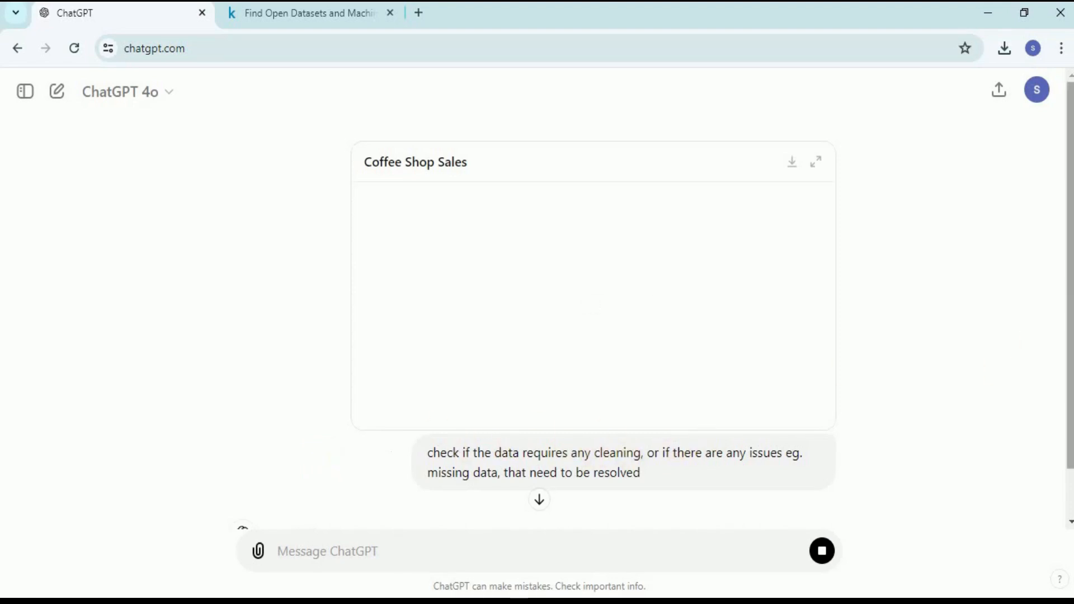
drag(1071, 331, 1071, 387)
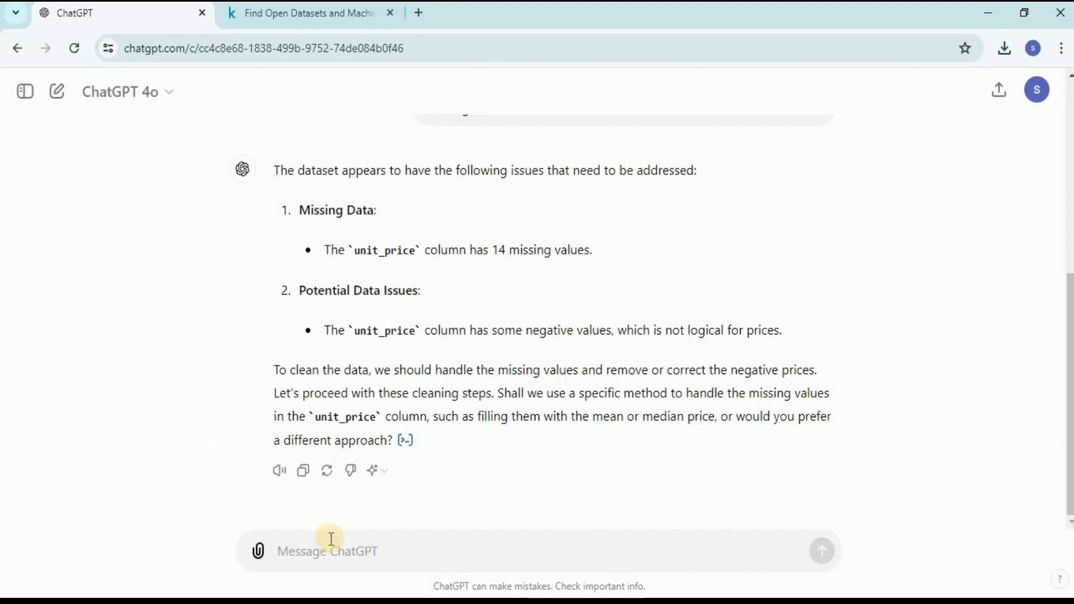
- Ask to remove the negative sign from negative prices and fill missing unit price values with the mean price of that product category
text(Remove the negative sign from the negative values of price and for the missing values of unit price fill them with the mean price of that product category)
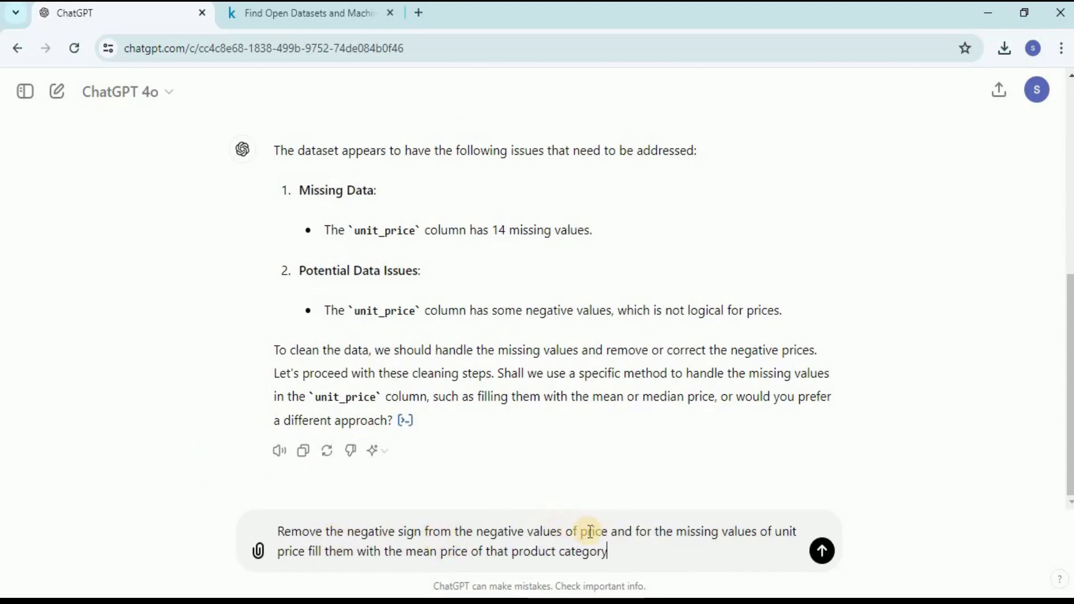
drag(607, 531, 467, 529)
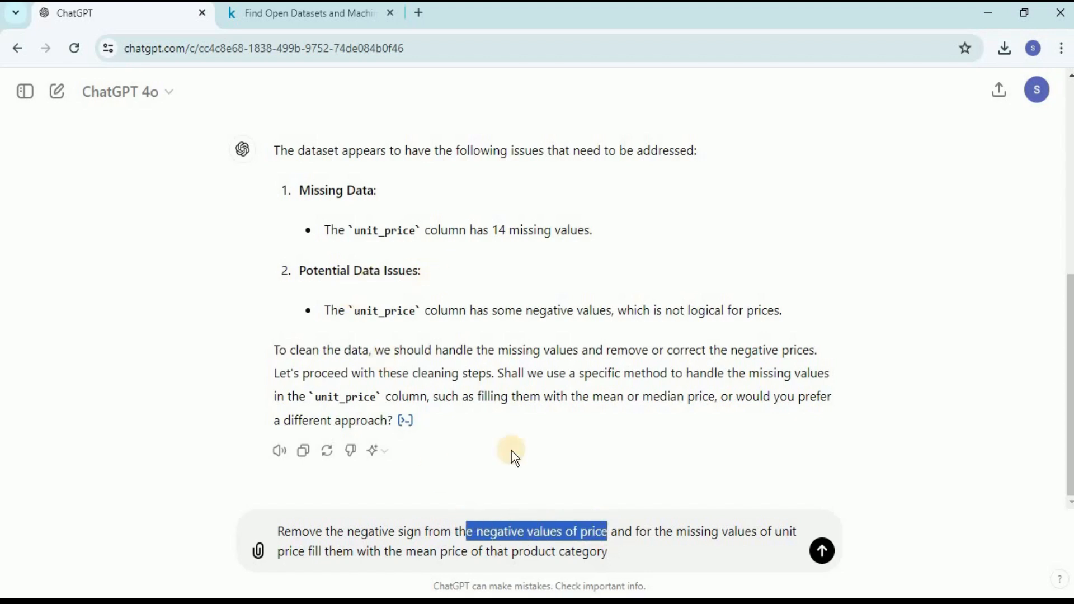
click(641, 532)
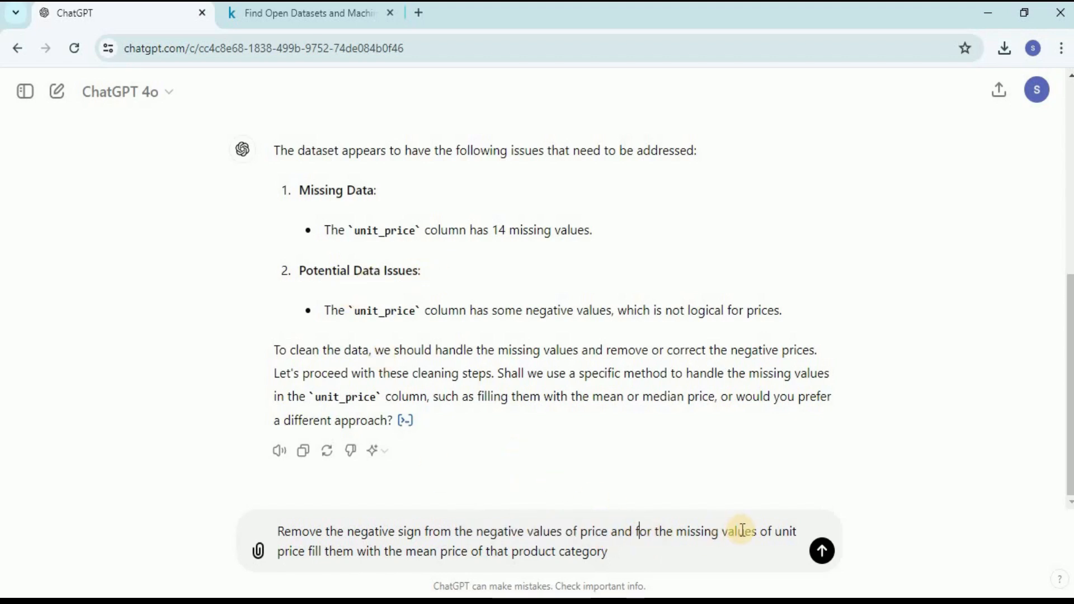
drag(318, 552, 625, 558)
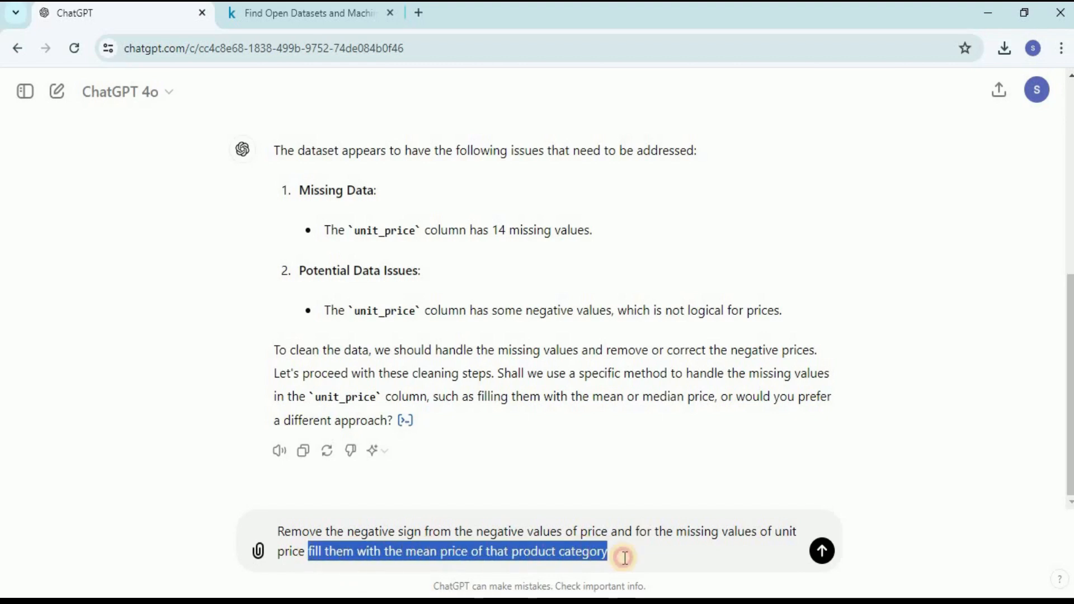
click(624, 557)
key(Return)
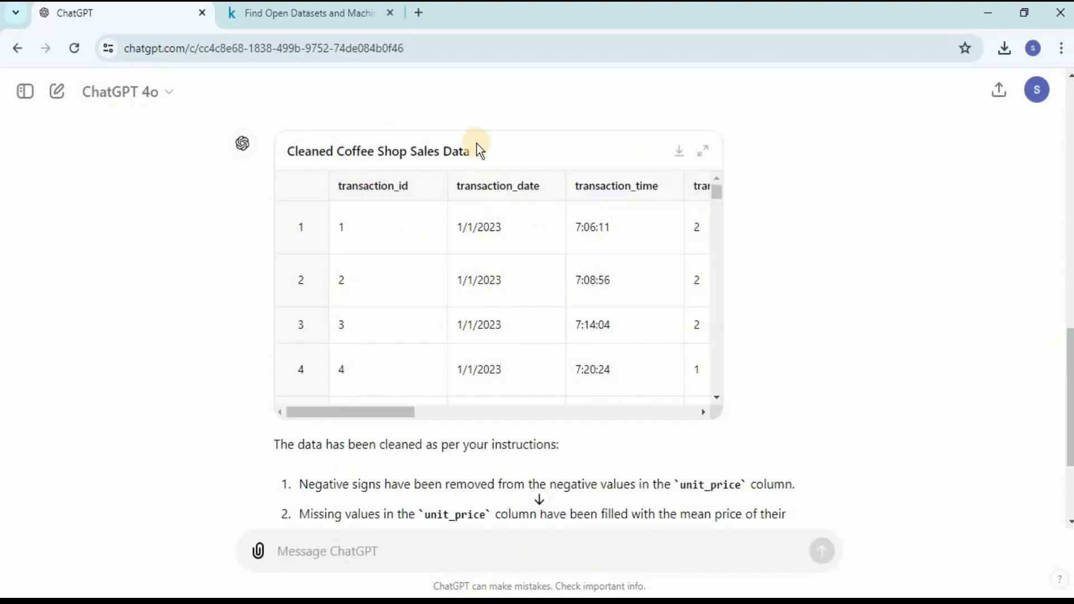
drag(1069, 358, 1070, 437)
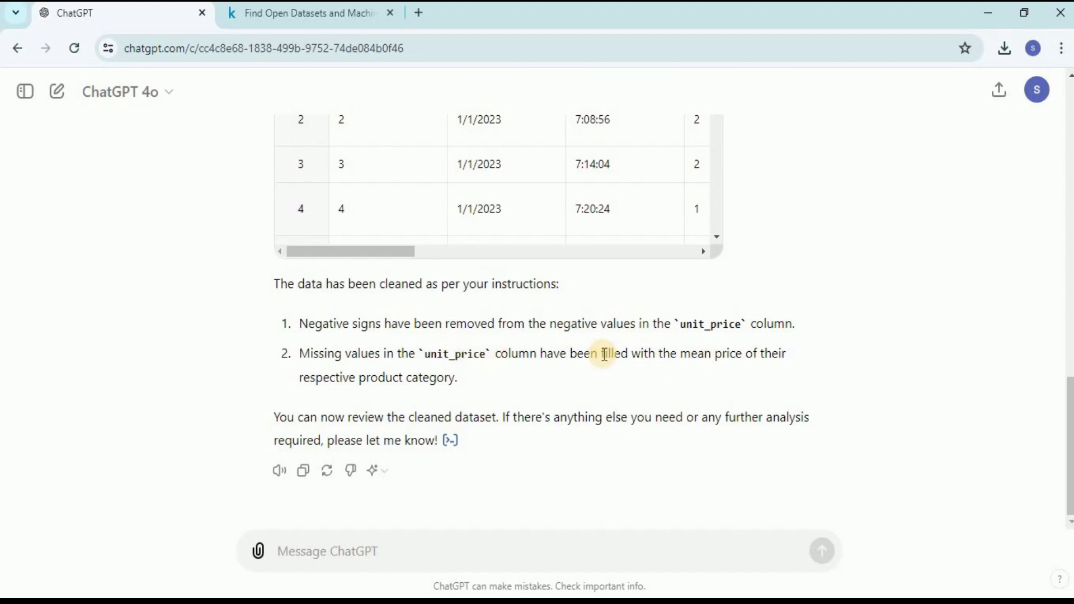
- Download the cleaned coffee shop sales table and attach Cleaned_Coffee_Shop_Sales_Data.csv from Downloads to a new chat
drag(1067, 411, 1067, 336)
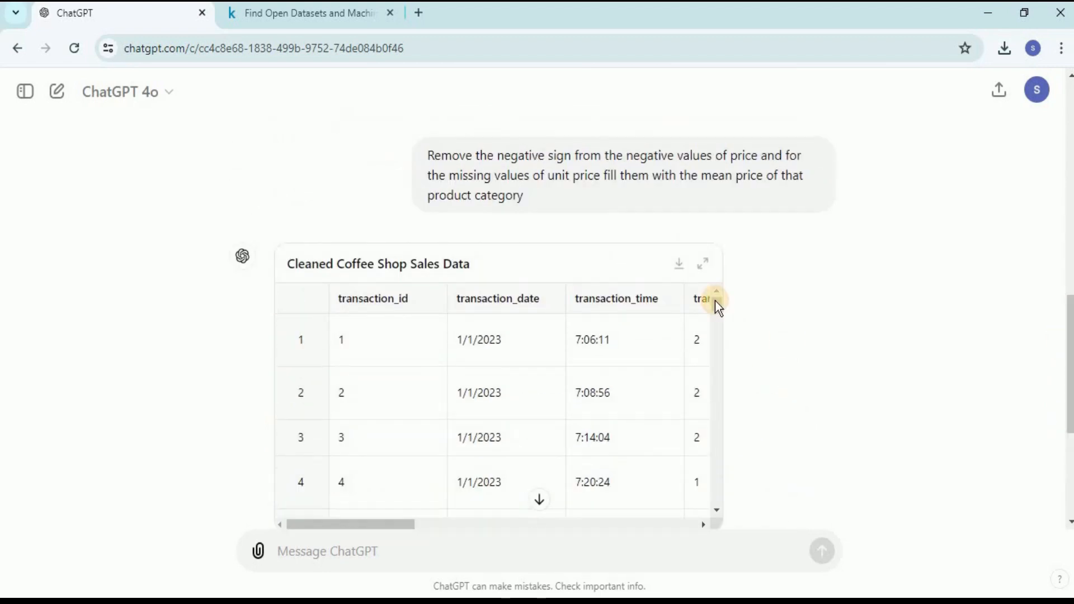
click(680, 266)
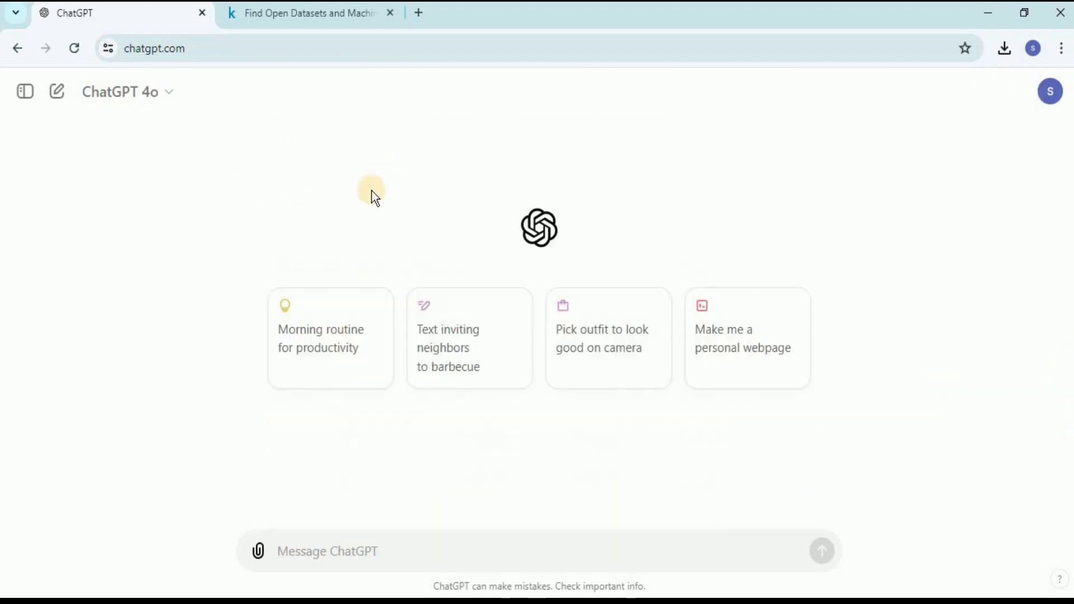
click(259, 552)
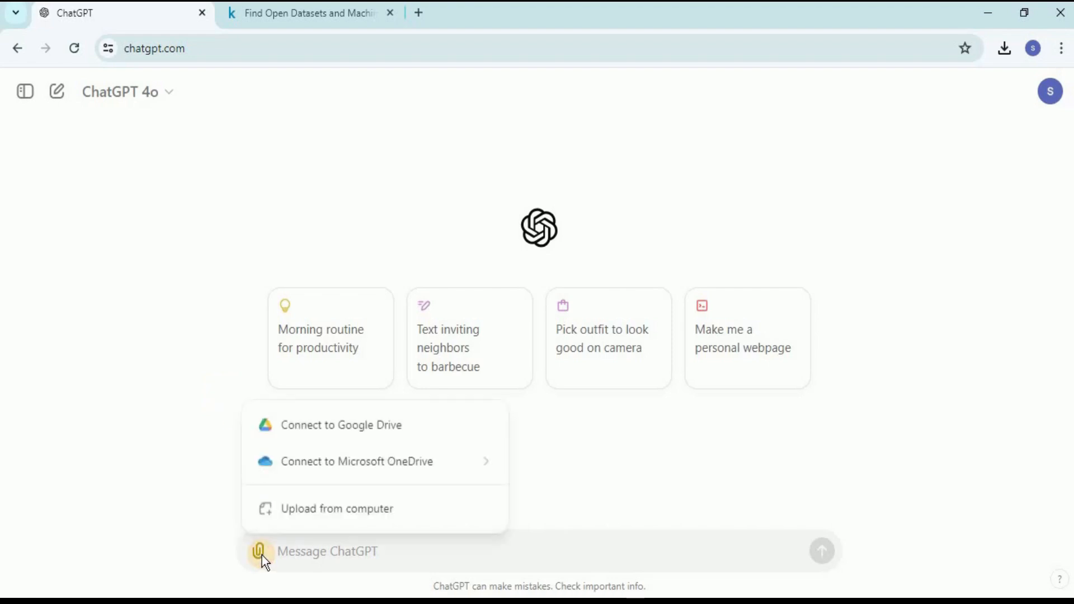
click(344, 503)
click(189, 367)
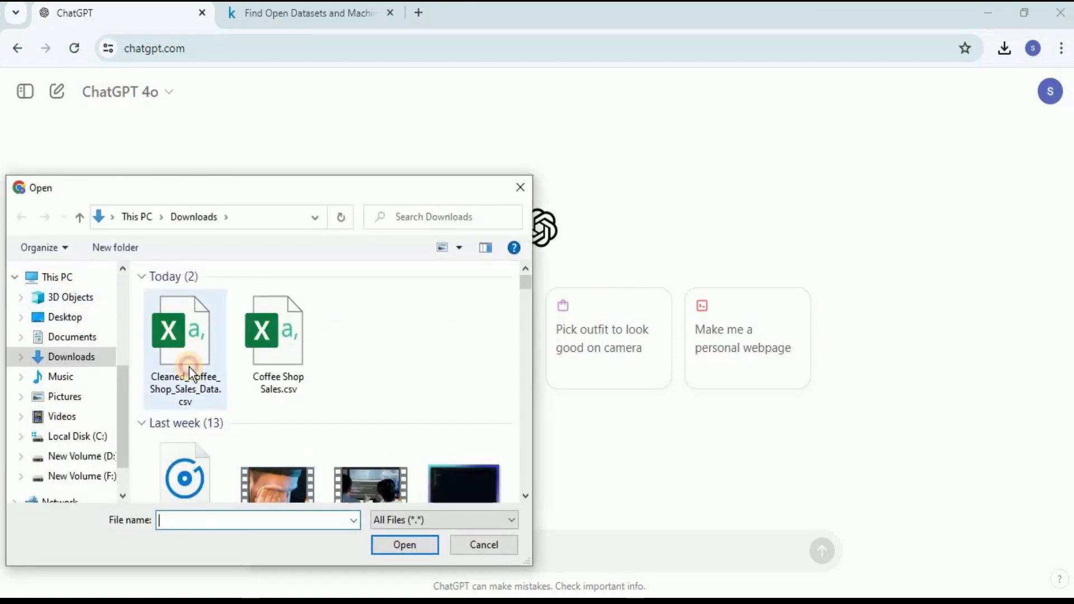
click(417, 547)
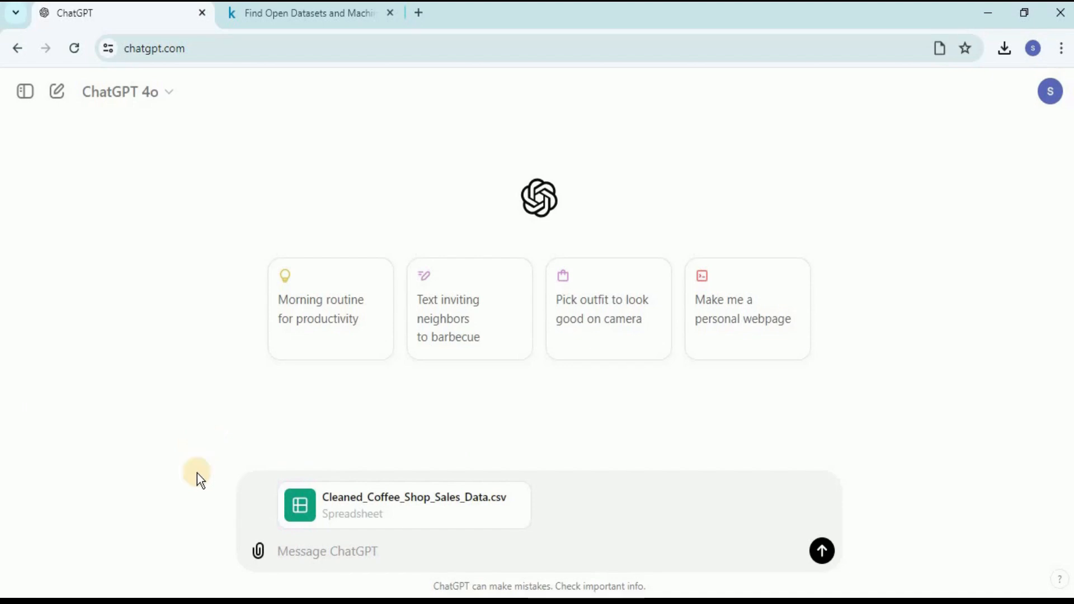
- Submit the prompt "Can you identify any unusual pattern or outliers in the data? Which entries are the most bizzare and why?"
click(333, 553)
text(Can you identify any unusual pattern or outliers in the data? Which entries are the most bizzare and why?)
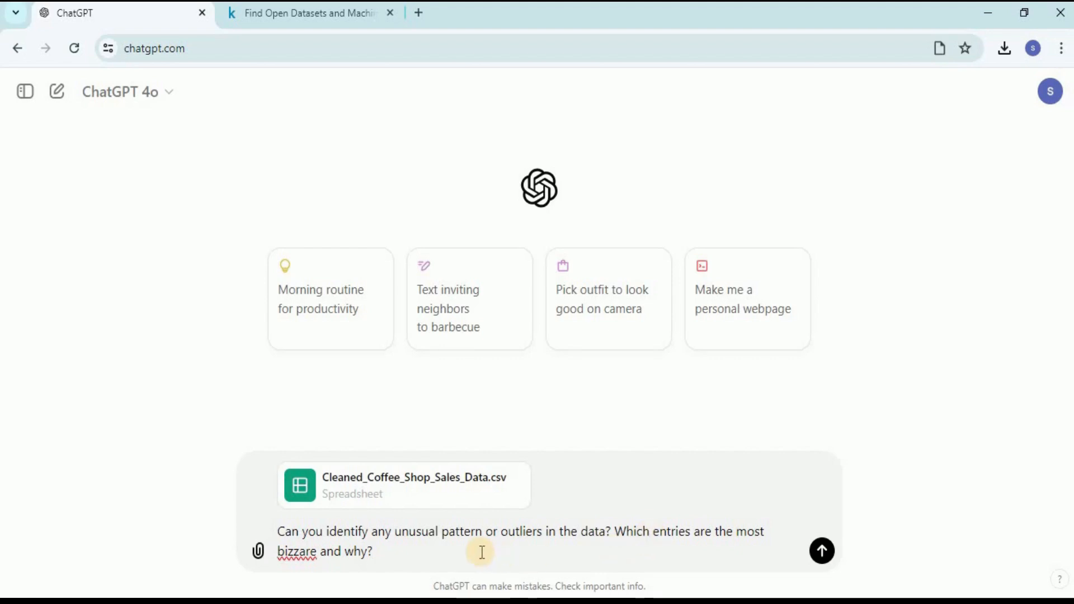
key(Return)
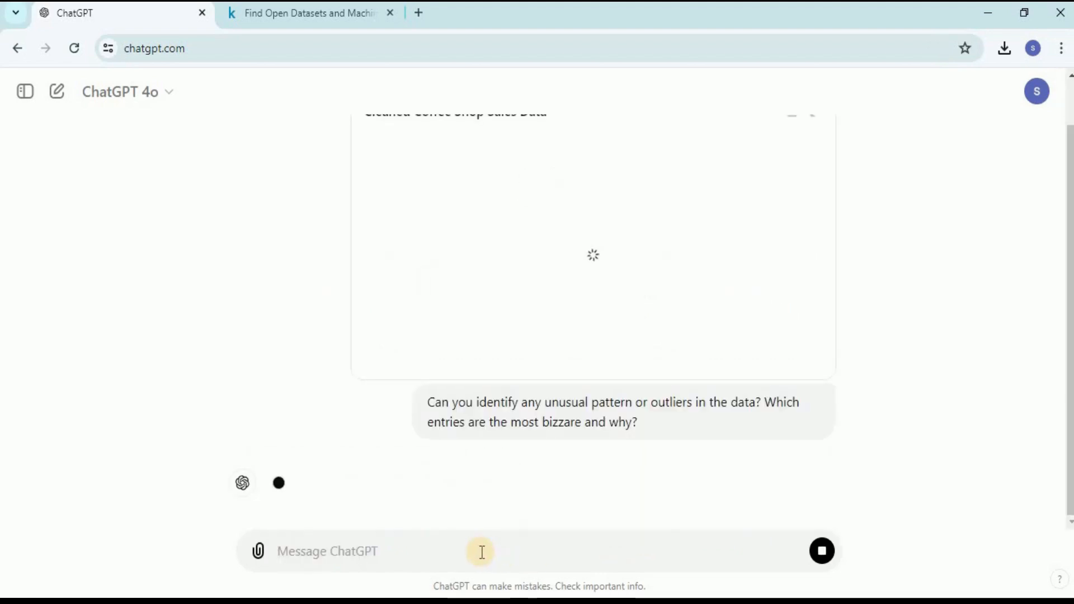
- Examine the outlier analysis: the distribution charts, descriptive statistics, outlier criteria and the example transactions through to the closing explanation
scroll(329, 411, up, 1)
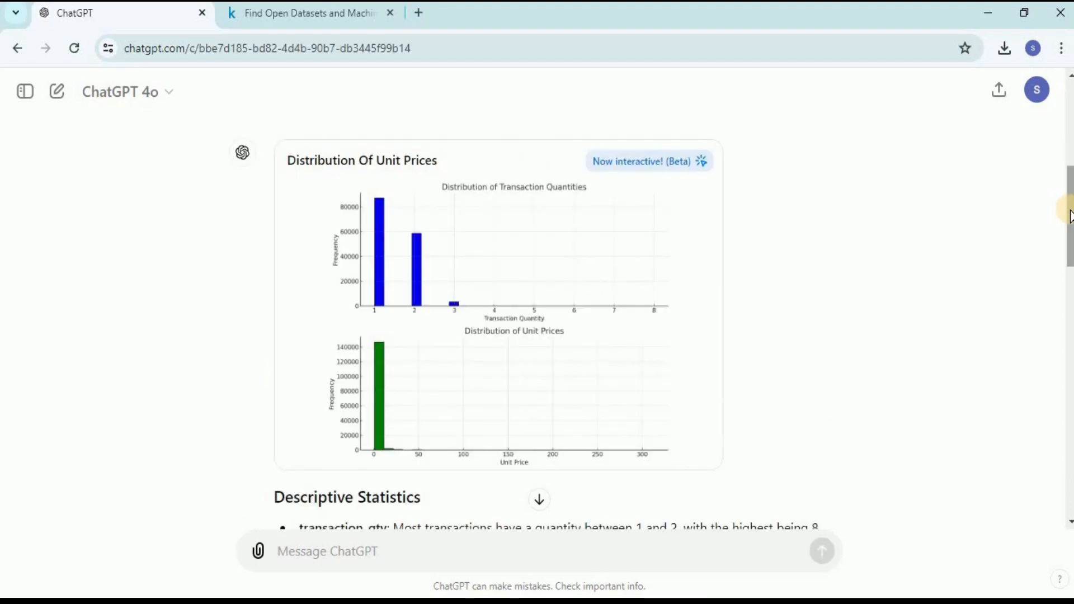
mouse_move(1071, 206)
mouse_down()
mouse_move(1068, 196)
mouse_move(1069, 212)
mouse_up()
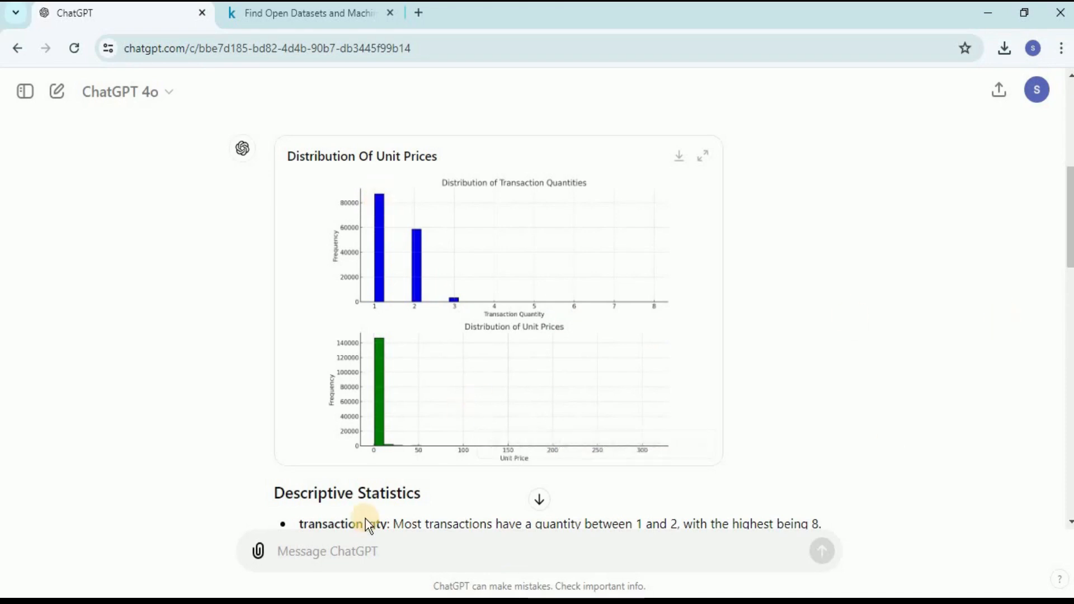
drag(1069, 217, 1069, 284)
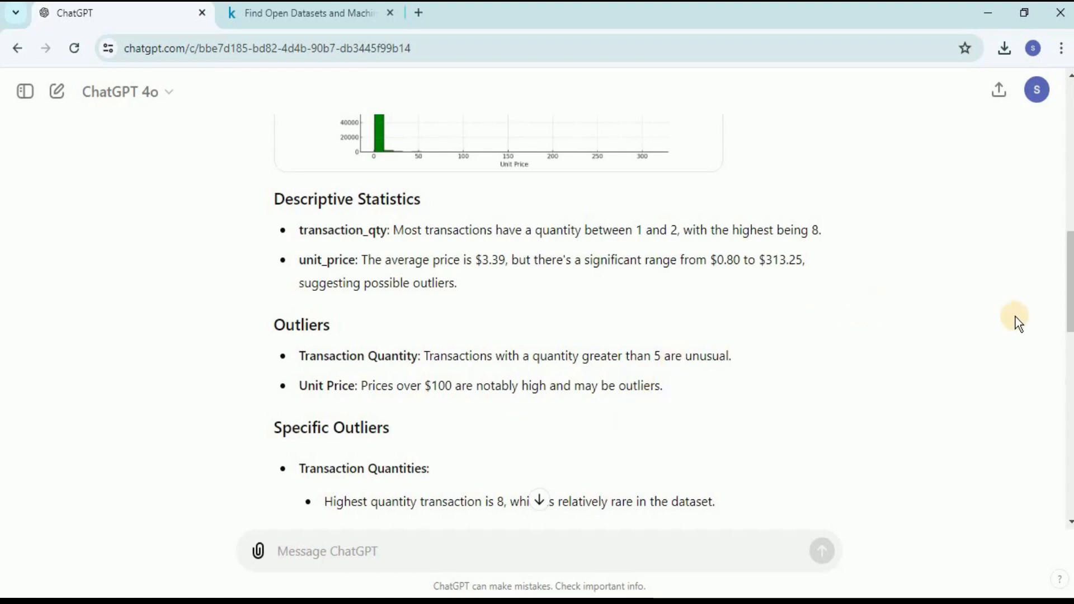
drag(1070, 307, 1069, 336)
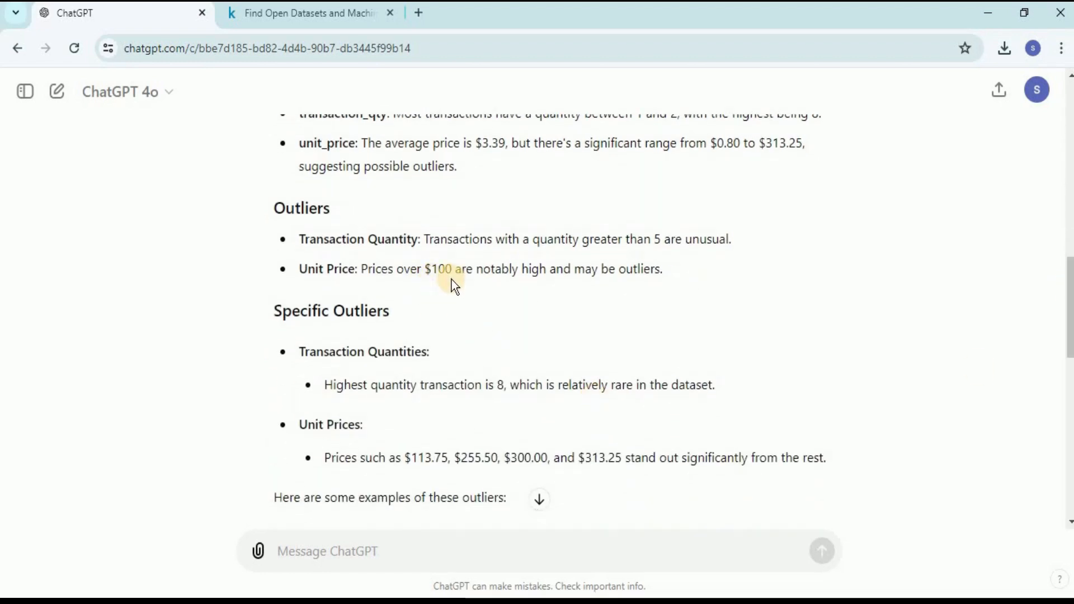
drag(1069, 347, 1070, 419)
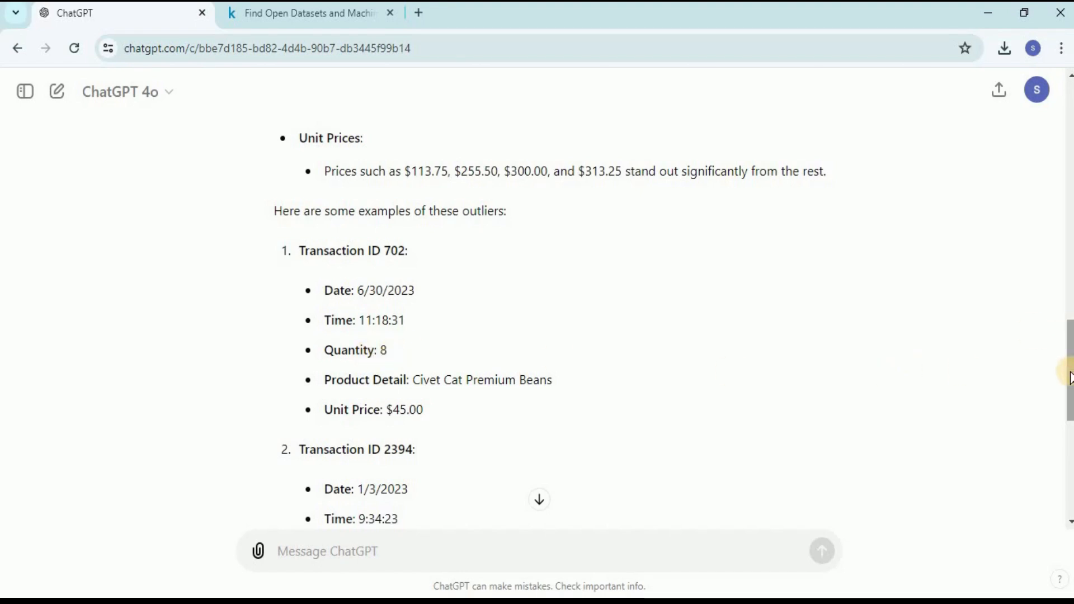
scroll(1069, 372, down, 2)
scroll(1070, 372, down, 4)
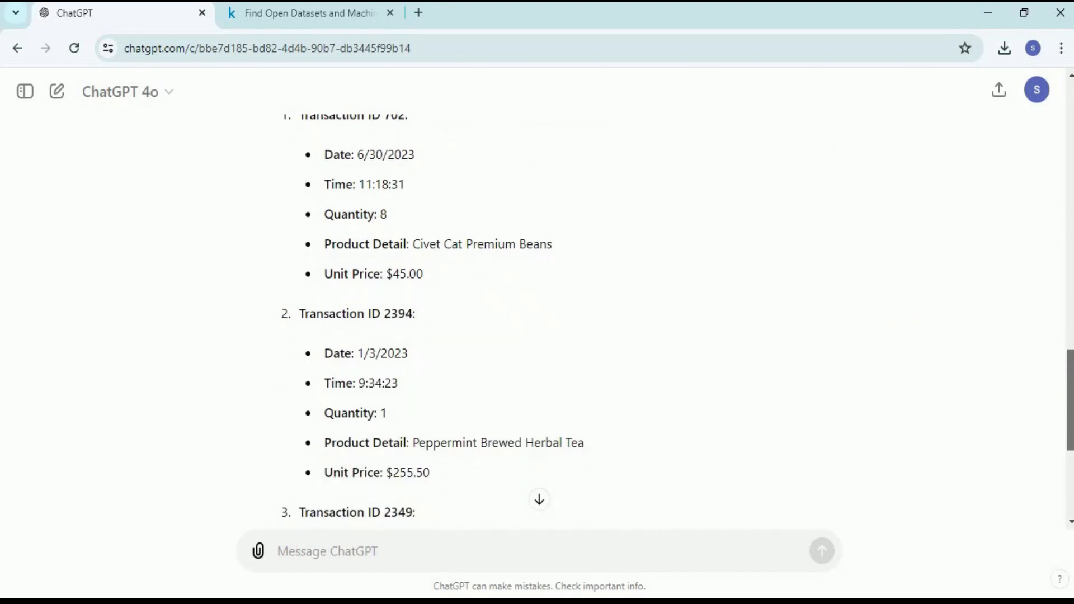
scroll(1069, 391, down, 1)
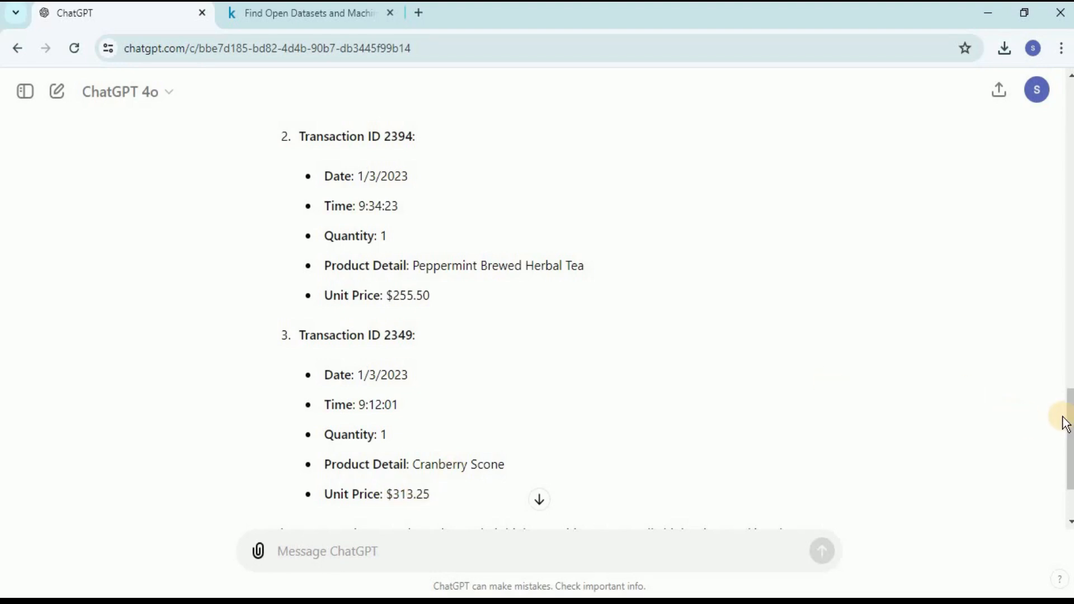
drag(1066, 419, 1066, 467)
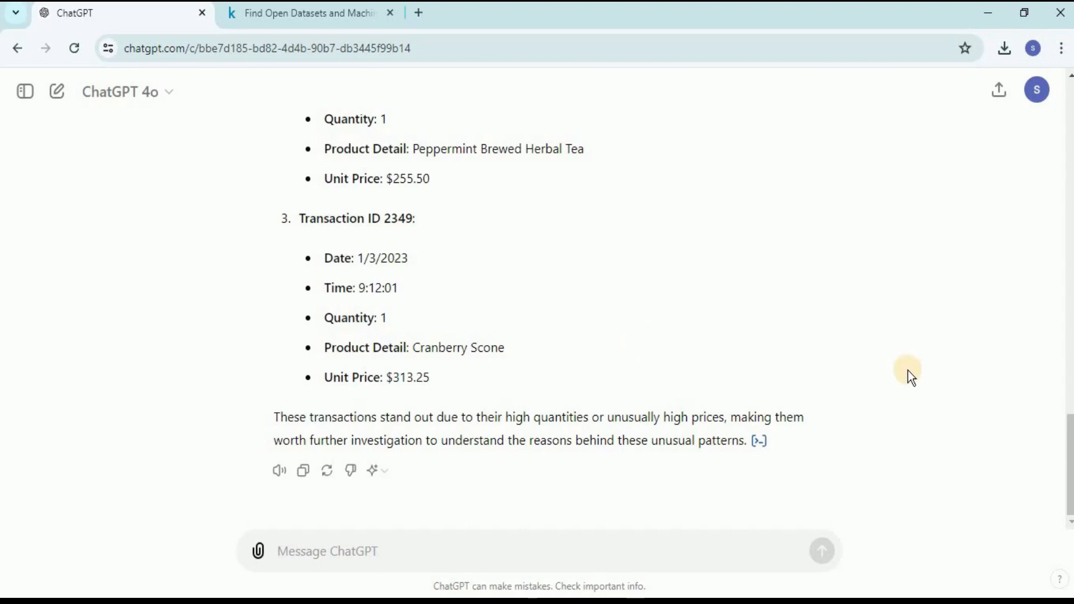
drag(1069, 427, 1067, 332)
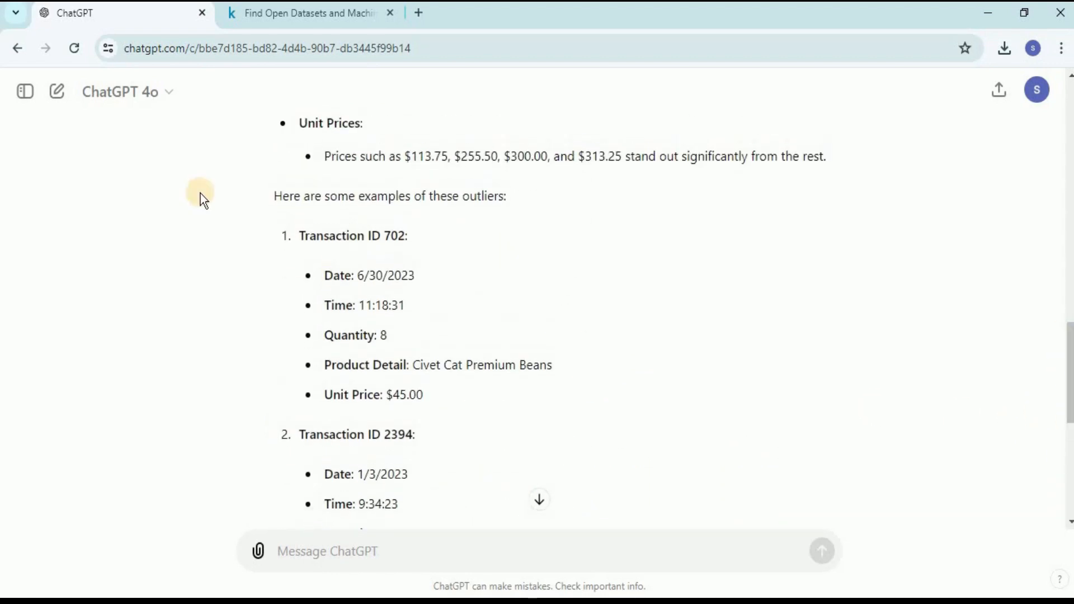
drag(300, 233, 448, 391)
click(448, 391)
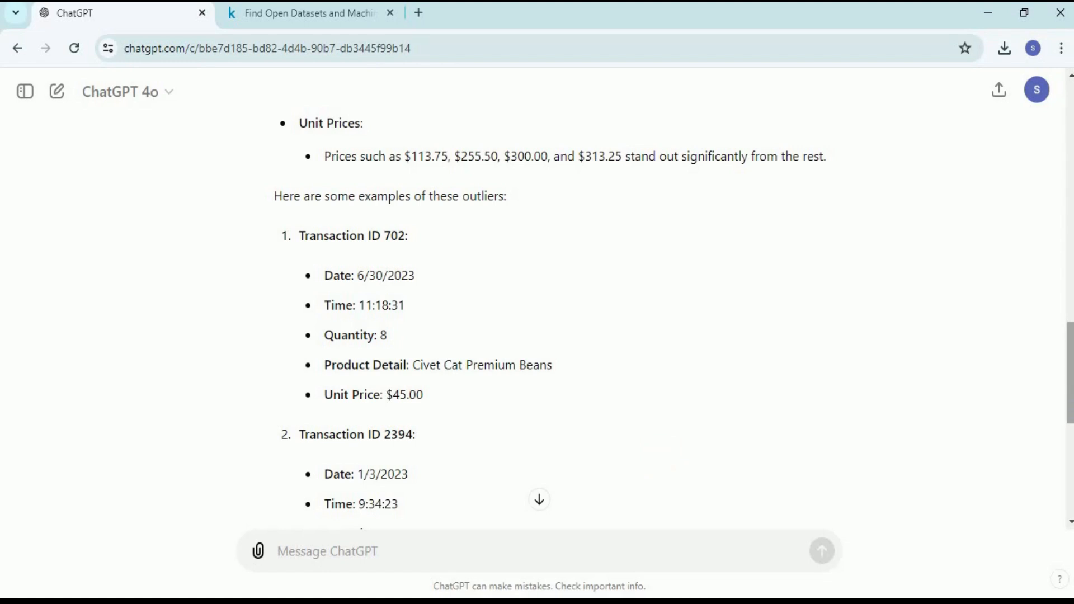
drag(1070, 414, 1062, 530)
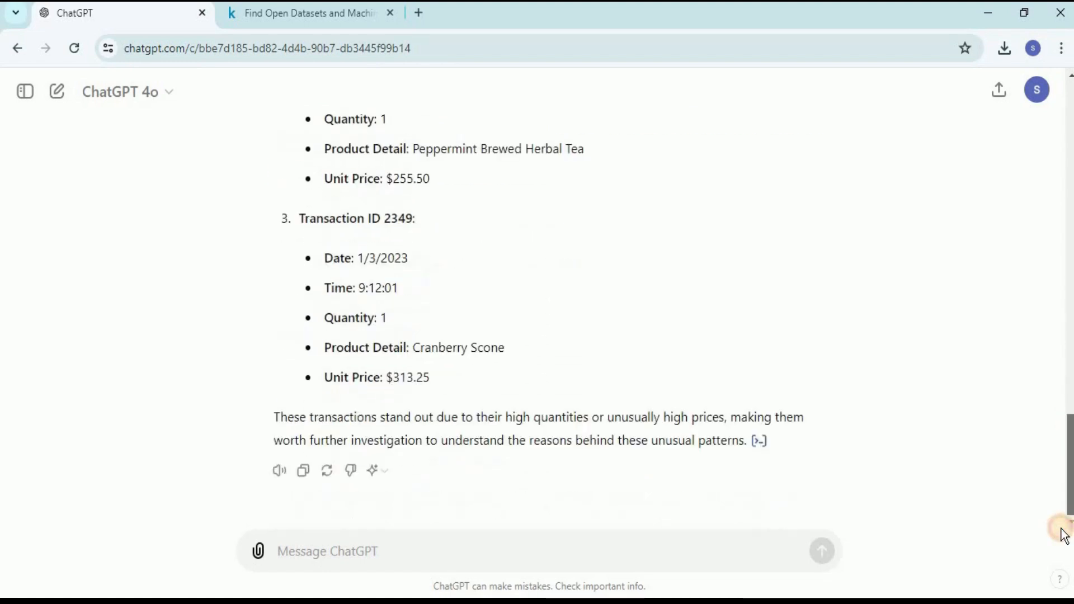
- Ask to replace the unit prices of Transaction ID 2394 and Transaction ID 2349 with the prices of other products having same product details
click(456, 547)
text(Replace the unit prices of Transaction ID 2394 and Transaction ID 2349 with the prices of other products having same product details)
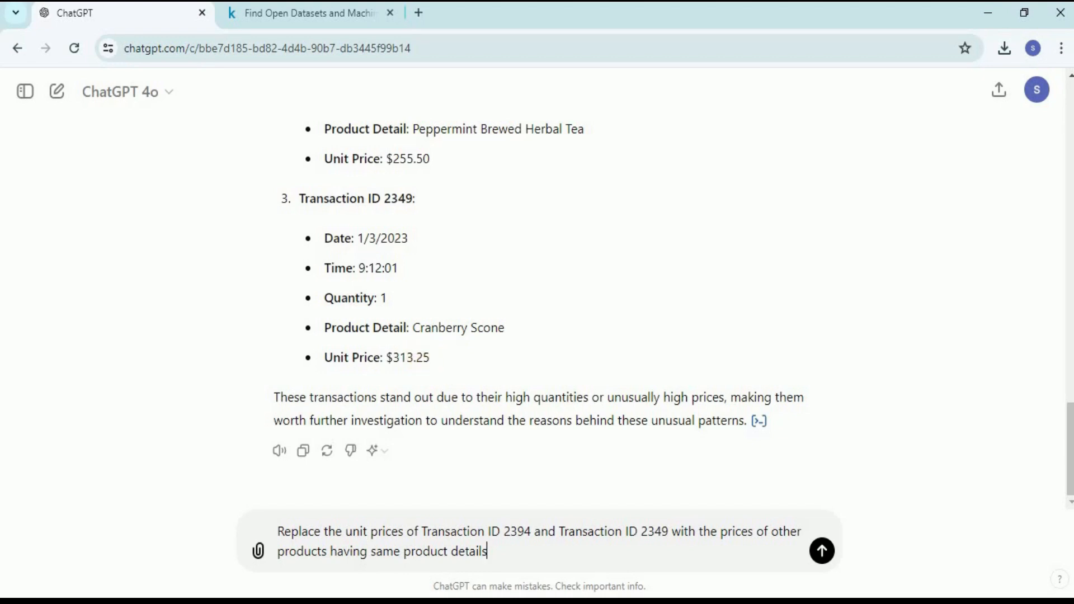
key(Return)
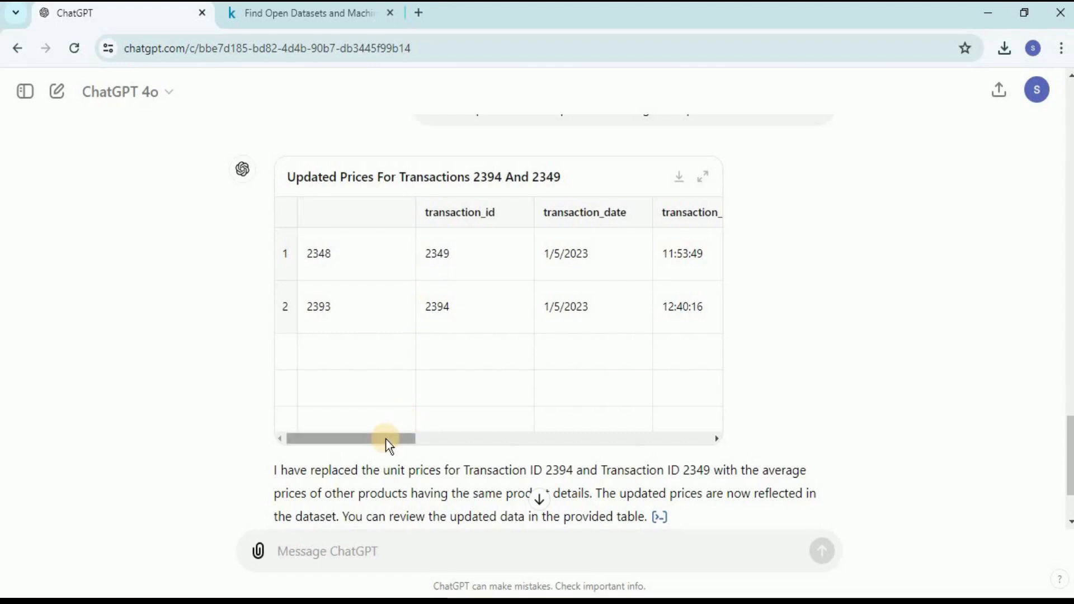
- Check the unit_price column of the updated prices table and submit the prompt "Add these updated prices in the dataset"
drag(386, 439, 636, 439)
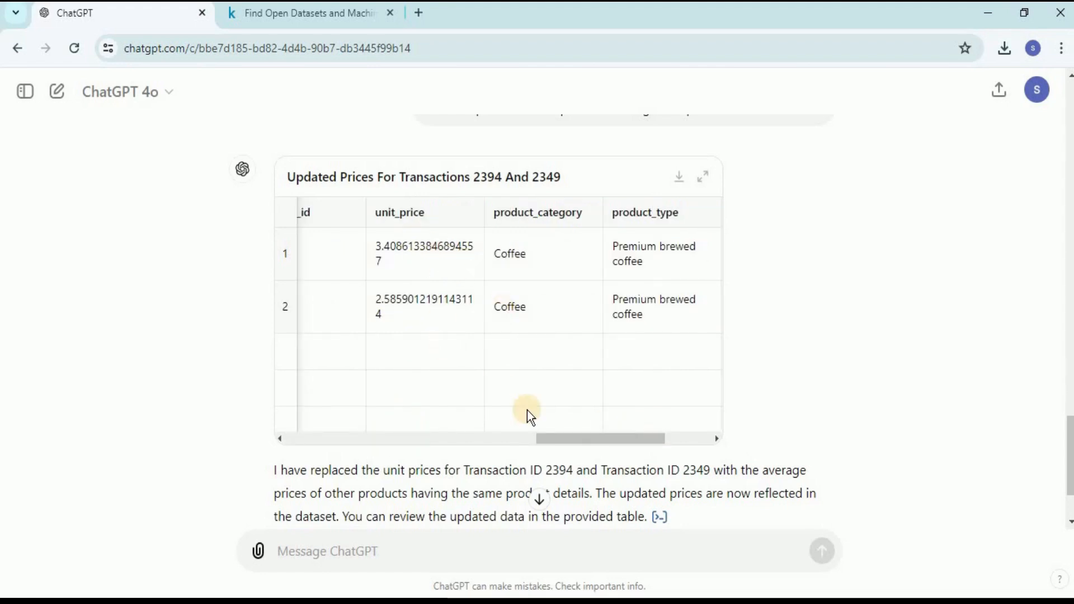
drag(562, 439, 522, 437)
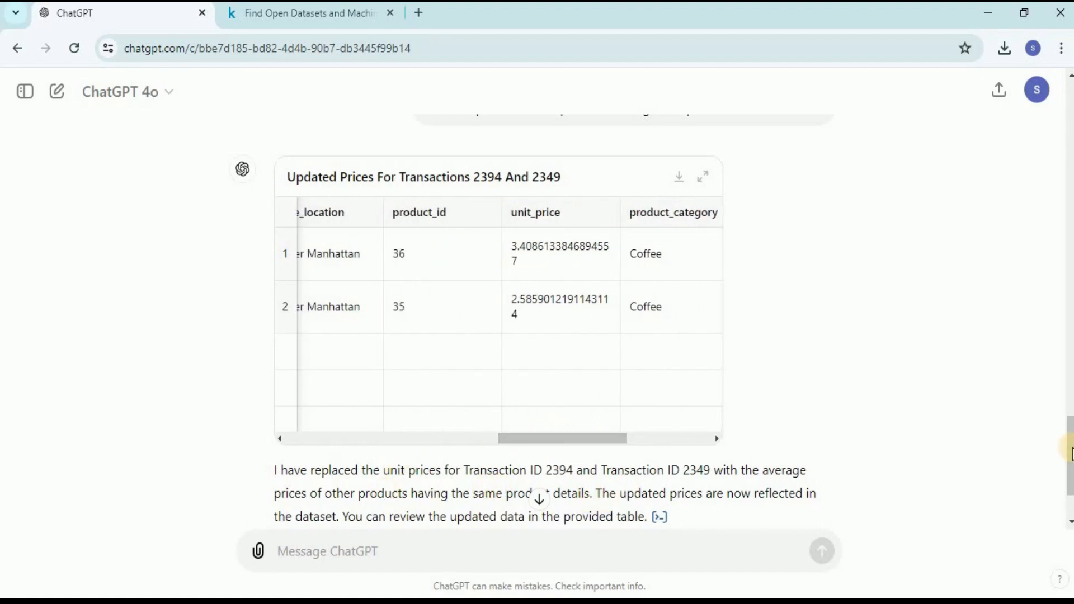
click(539, 499)
drag(546, 360, 574, 385)
click(811, 447)
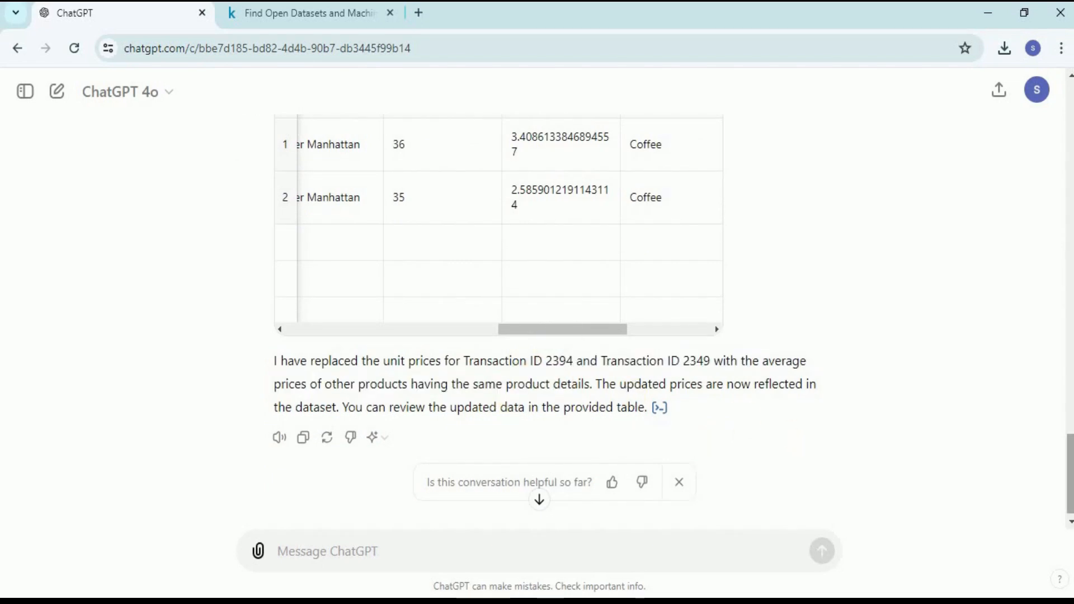
drag(1070, 447, 1069, 435)
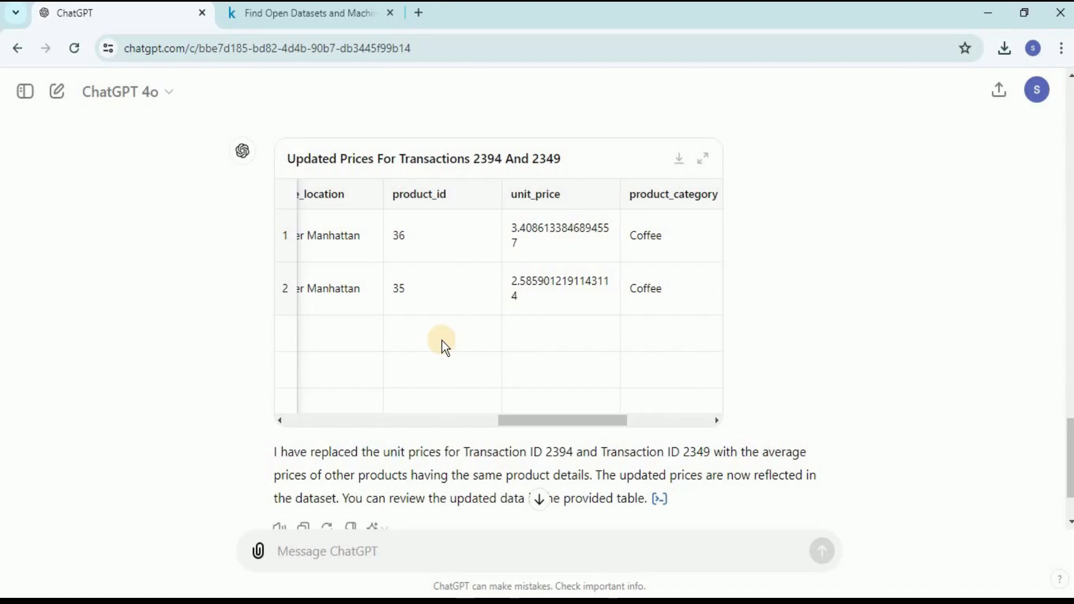
click(359, 551)
text(Add these updated prices in the dataset)
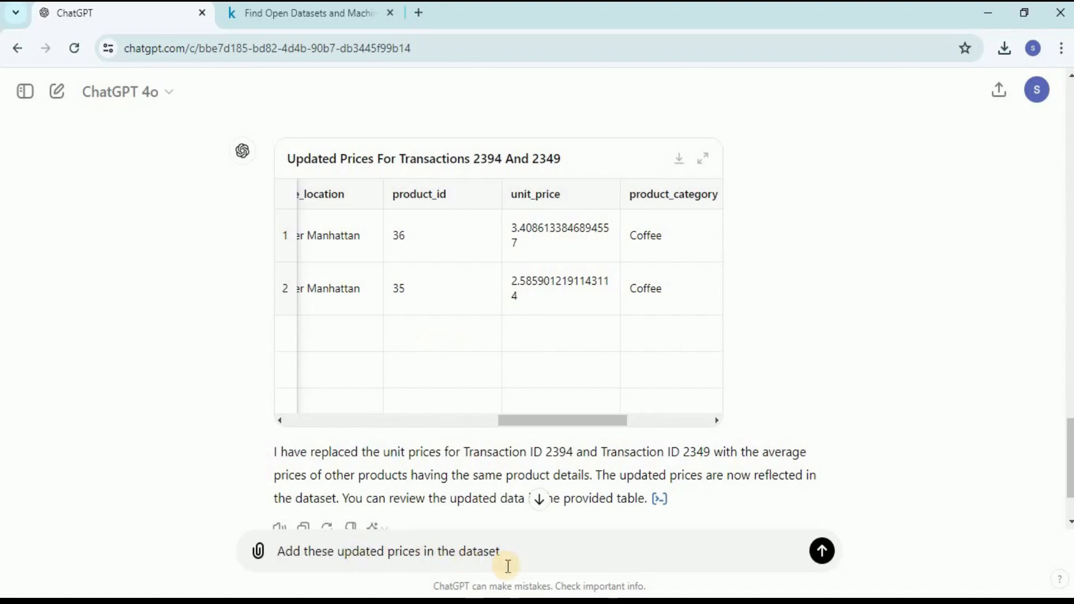
key(Return)
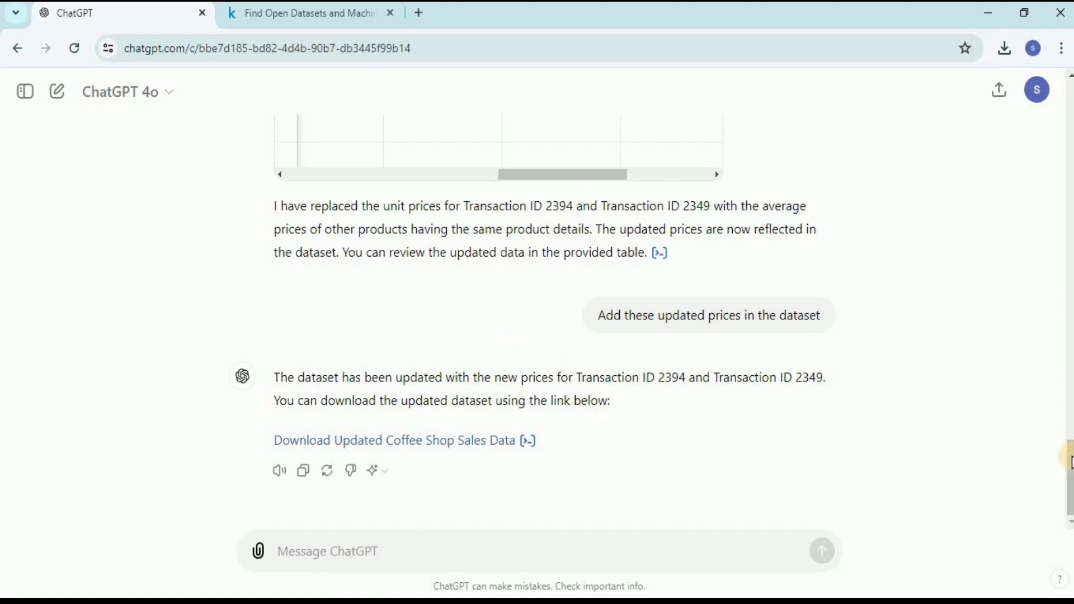
- Examine the Python analysis code behind the unit price replacement for the two transactions, and close it
mouse_move(1068, 451)
mouse_down()
mouse_move(1049, 389)
mouse_move(1066, 459)
mouse_up()
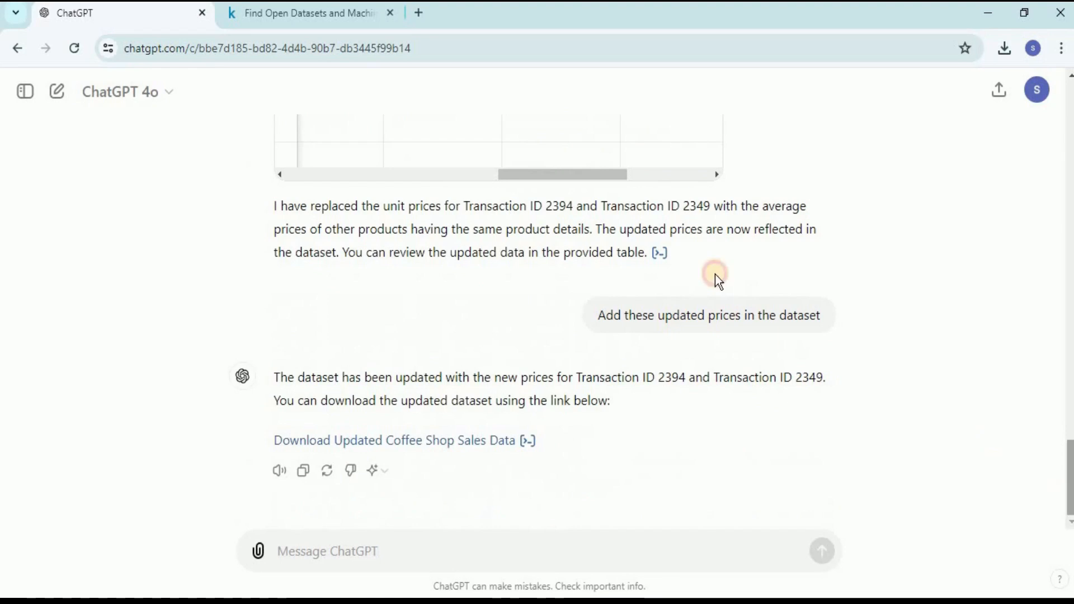
click(661, 253)
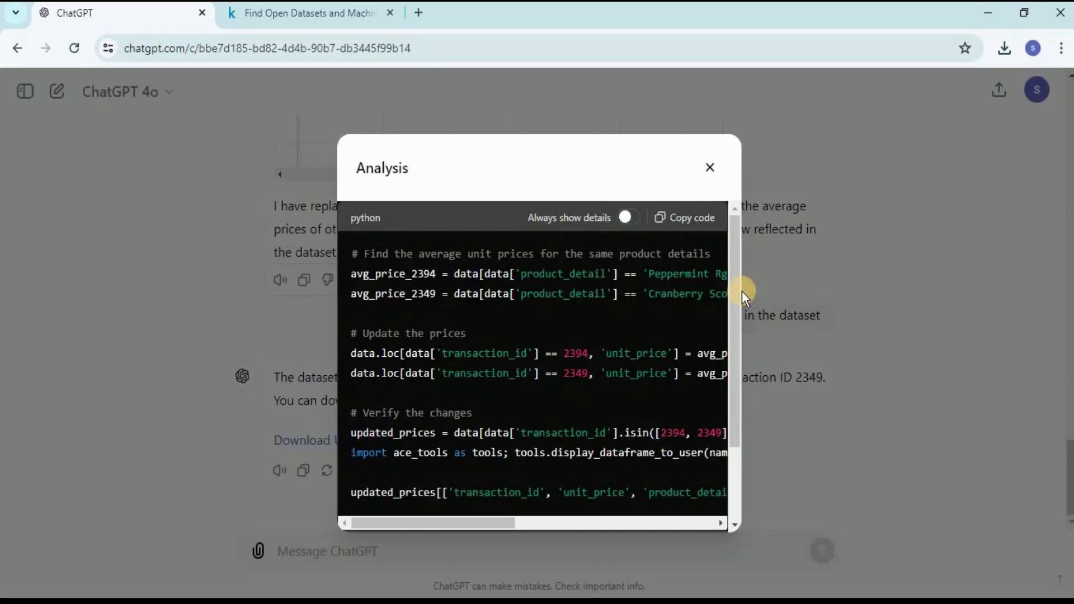
drag(734, 281, 737, 244)
drag(737, 271, 733, 215)
click(710, 168)
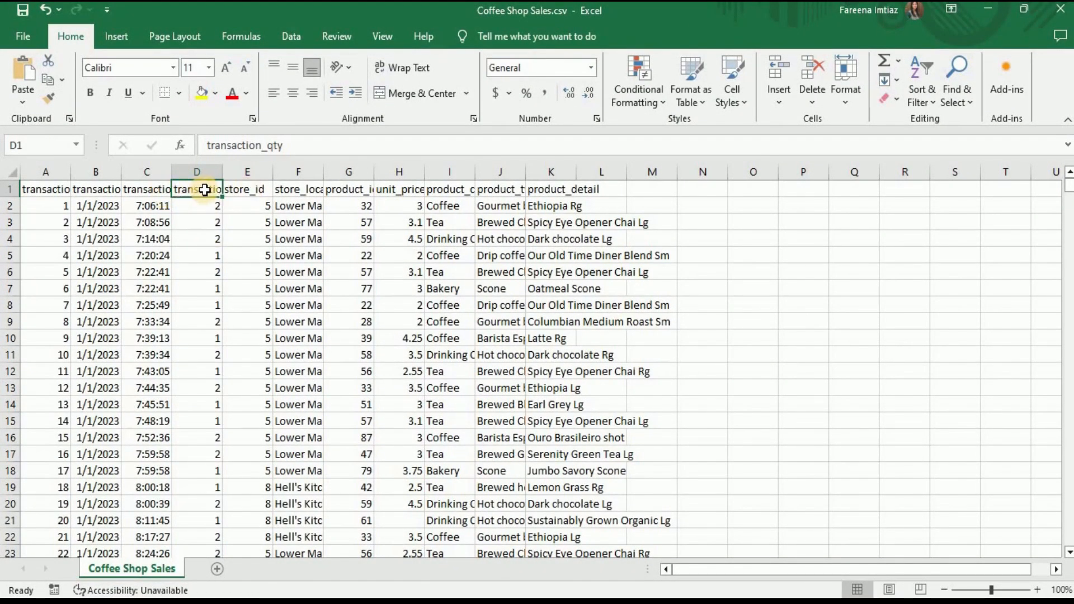
- Check the unit_price header of Coffee Shop Sales.csv in Excel, and ask ChatGPT to "create a new column called “transaction_amount” in the dataset"
click(400, 191)
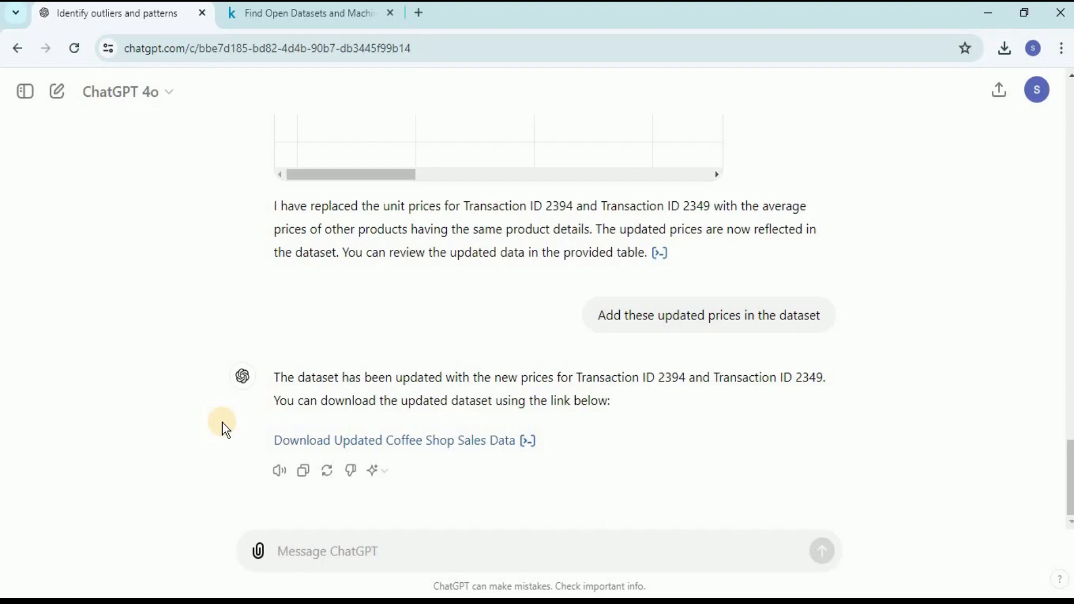
click(339, 549)
text(create a new column called "transaction_amount" in the dataset)
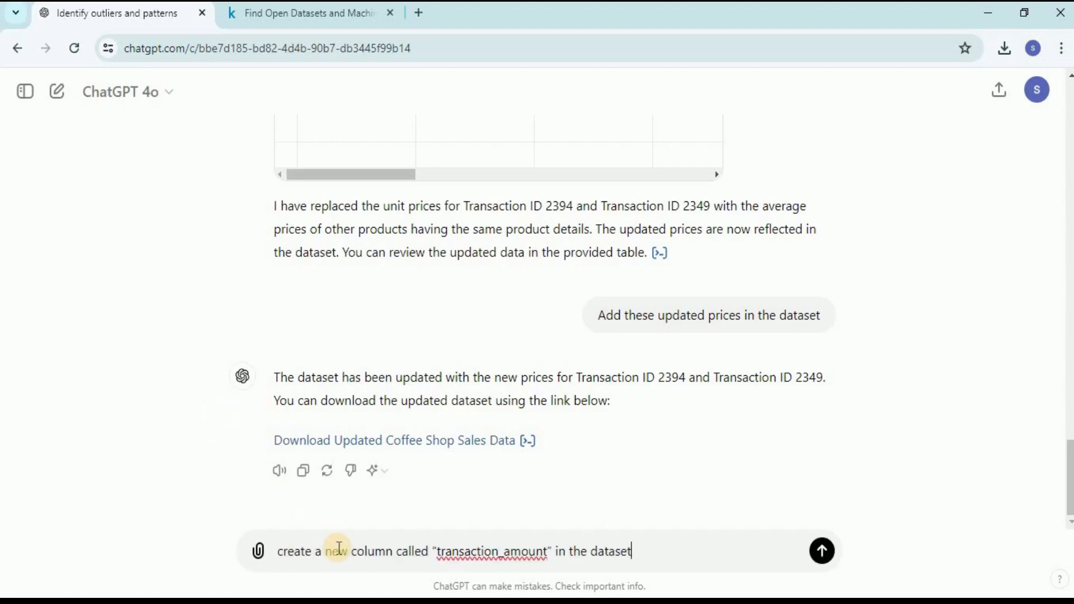
text(”)
click(647, 553)
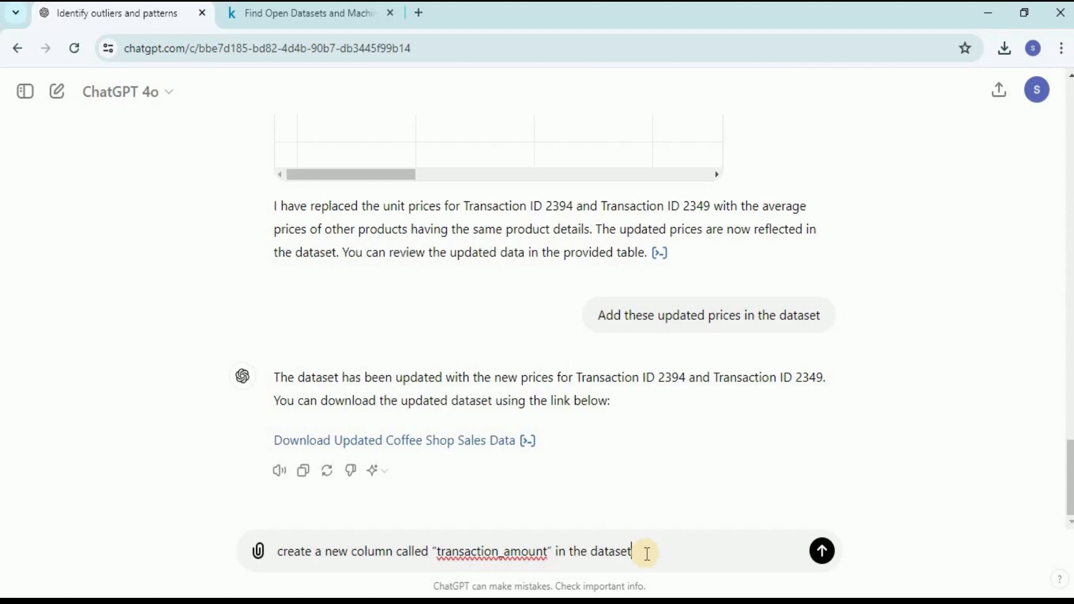
key(Return)
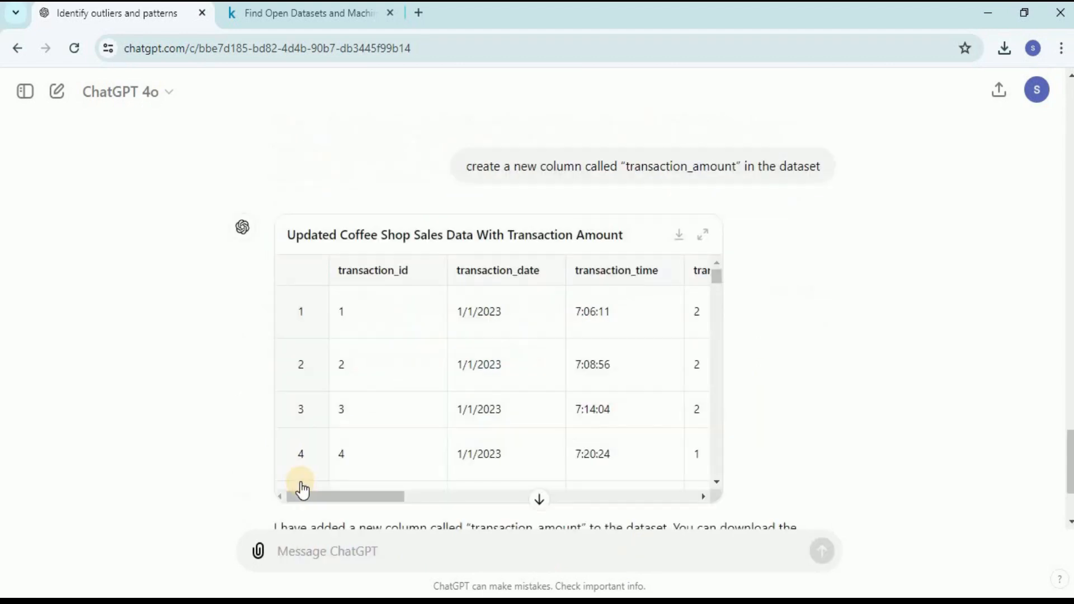
- Inspect the transaction_amount column in the updated coffee shop sales table
drag(316, 496, 671, 484)
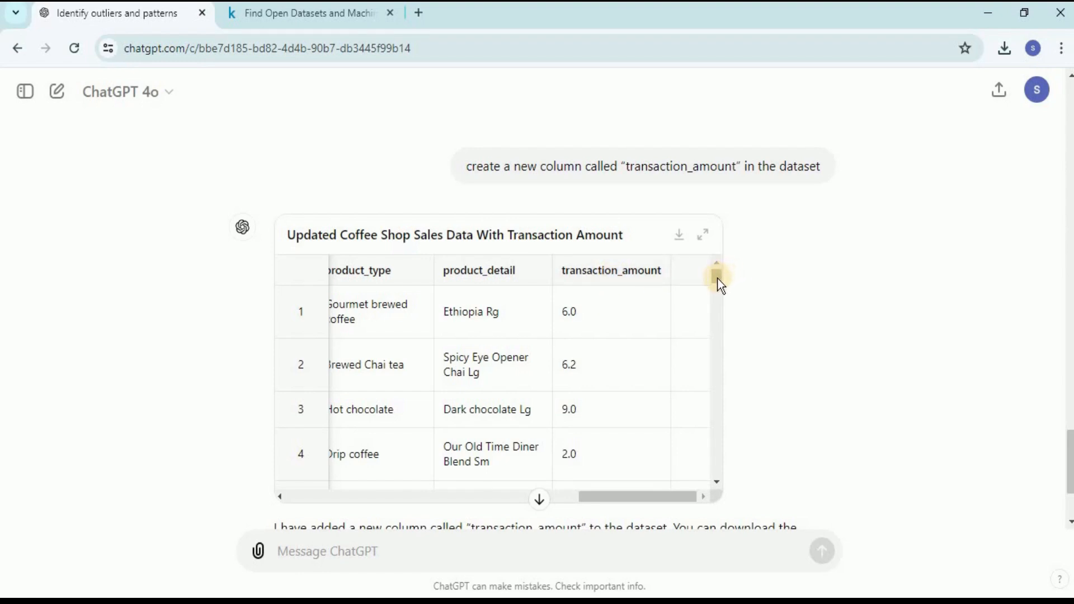
drag(1072, 442, 1073, 446)
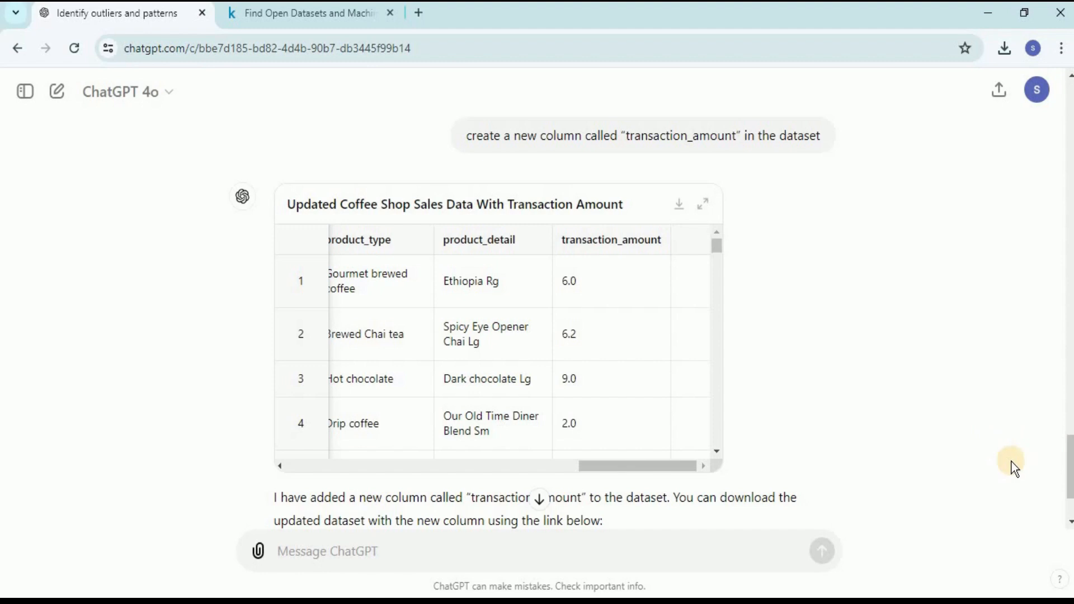
- Check the reply about the transaction_amount column and submit the prompt "Use this updated dataset for further analysis"
scroll(1018, 472, down, 2)
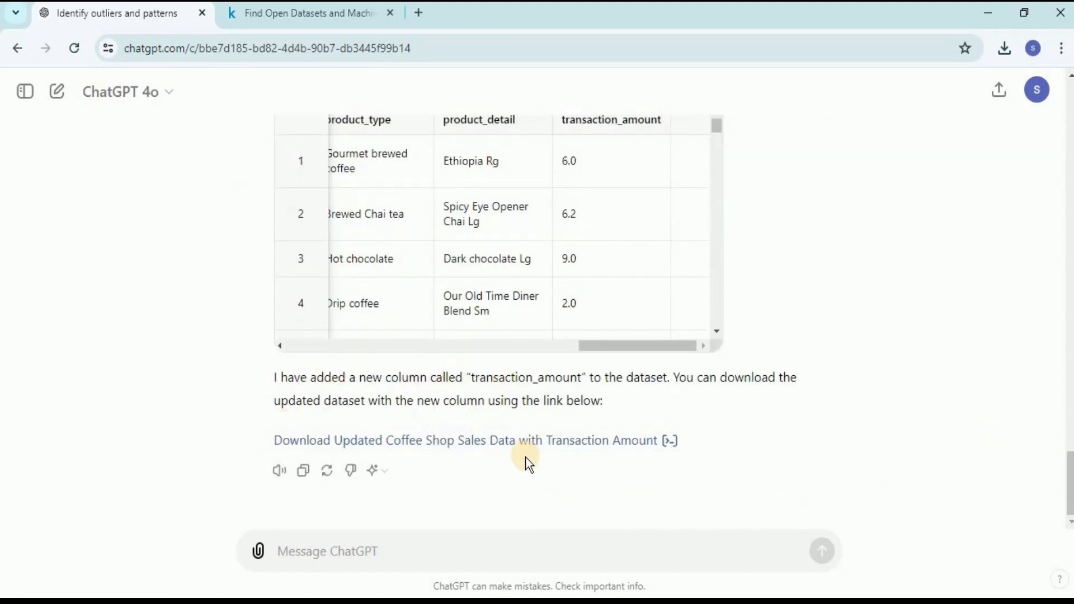
click(374, 550)
text(Use)
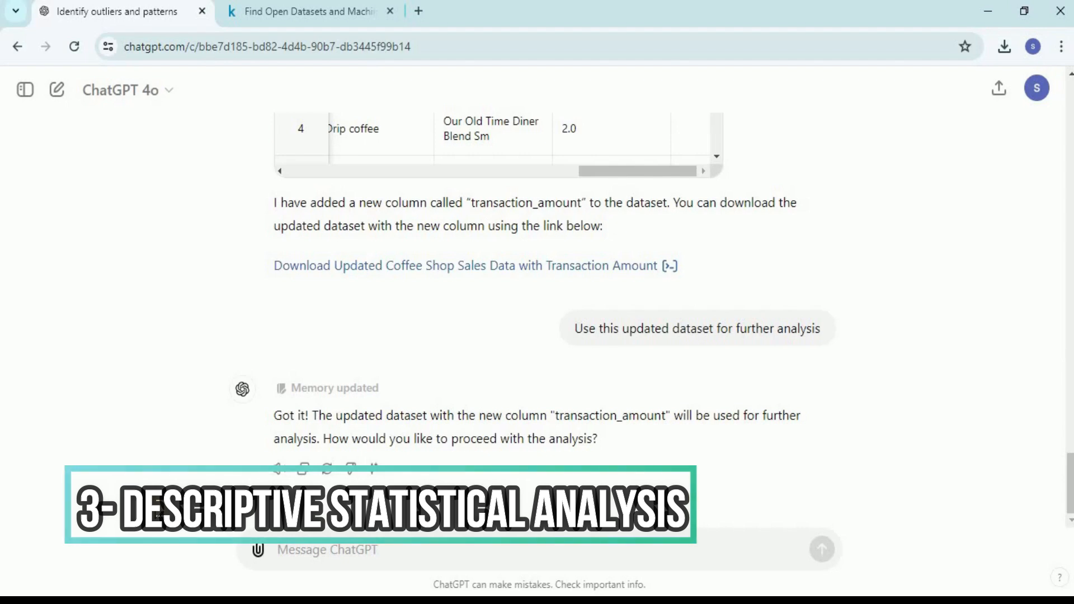
- Submit the prompt "Tell me the number of rows and columns, as well as a description of the columns and their datatypes."
click(319, 551)
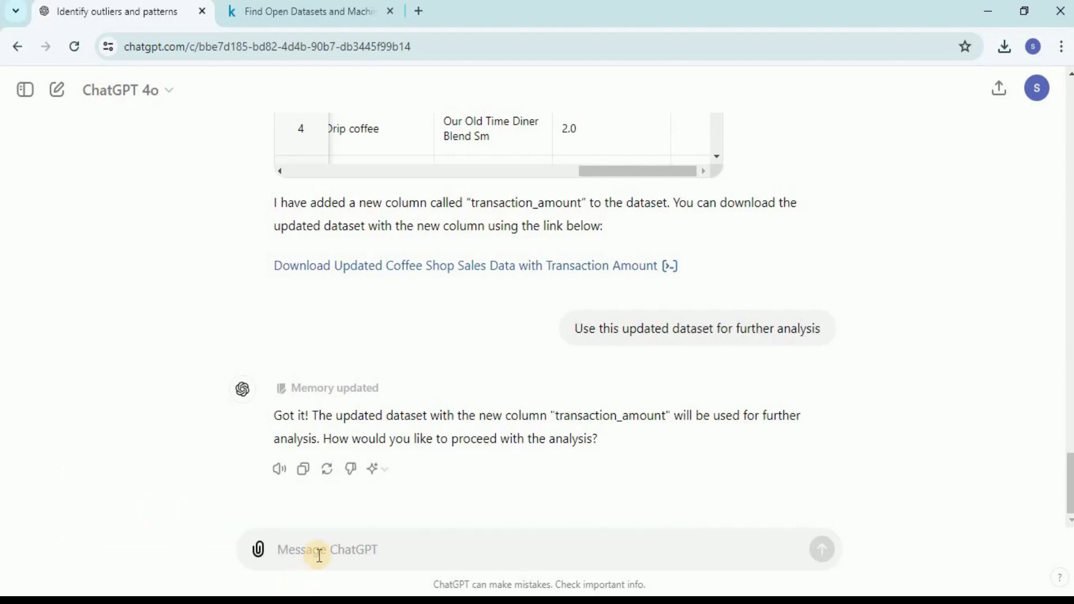
text(Tell me the number of rows and columns, as well as a description of the columns and their datatypes.)
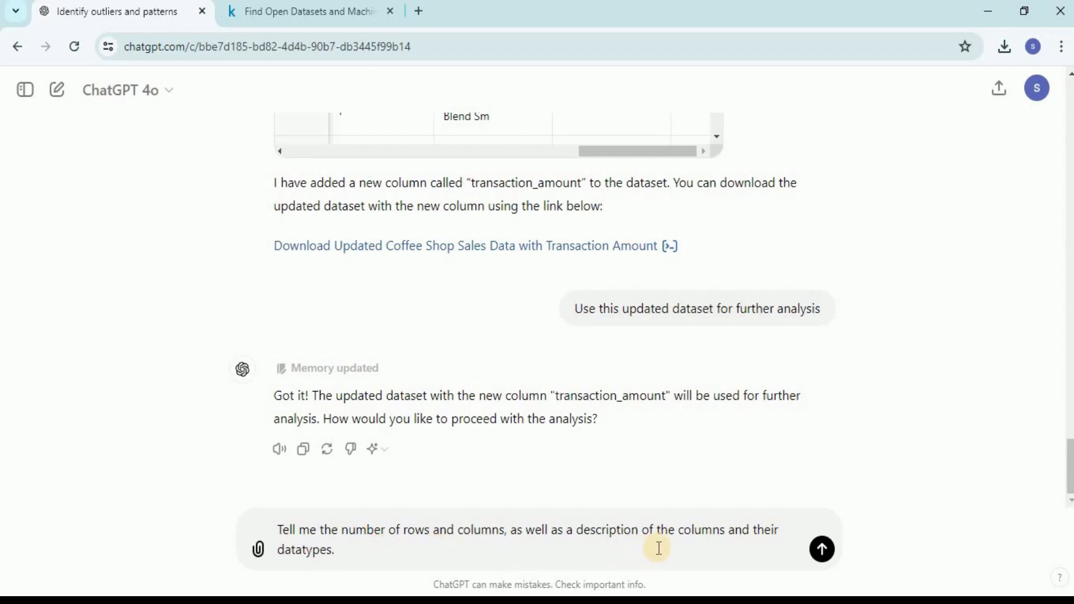
key(Return)
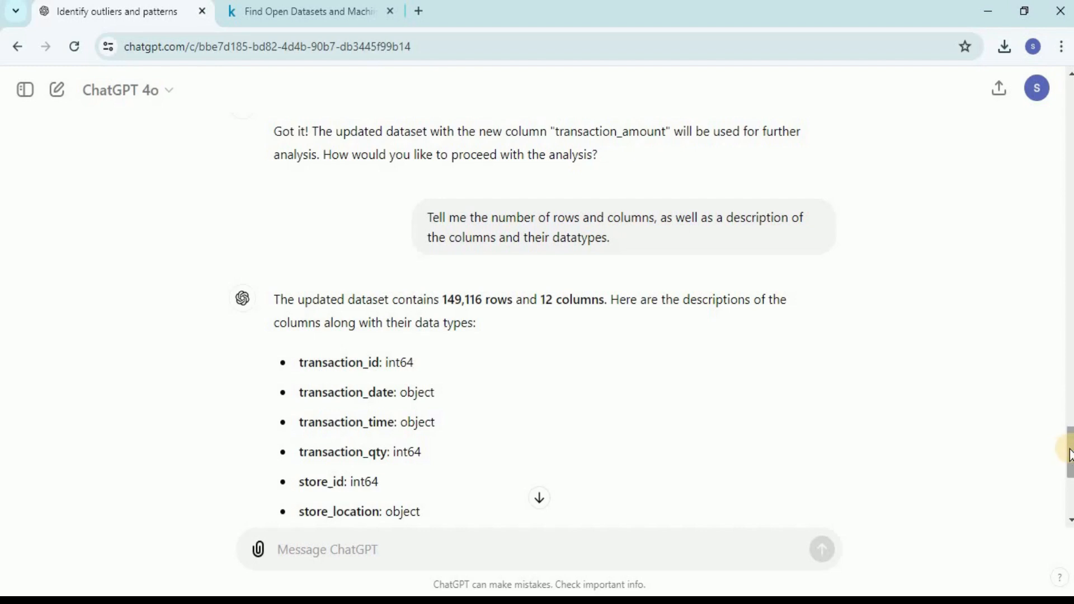
- Read through the list of column datatypes and ask "Can you give a detailed list of the columns and the expected meaning?"
drag(1069, 452, 1069, 477)
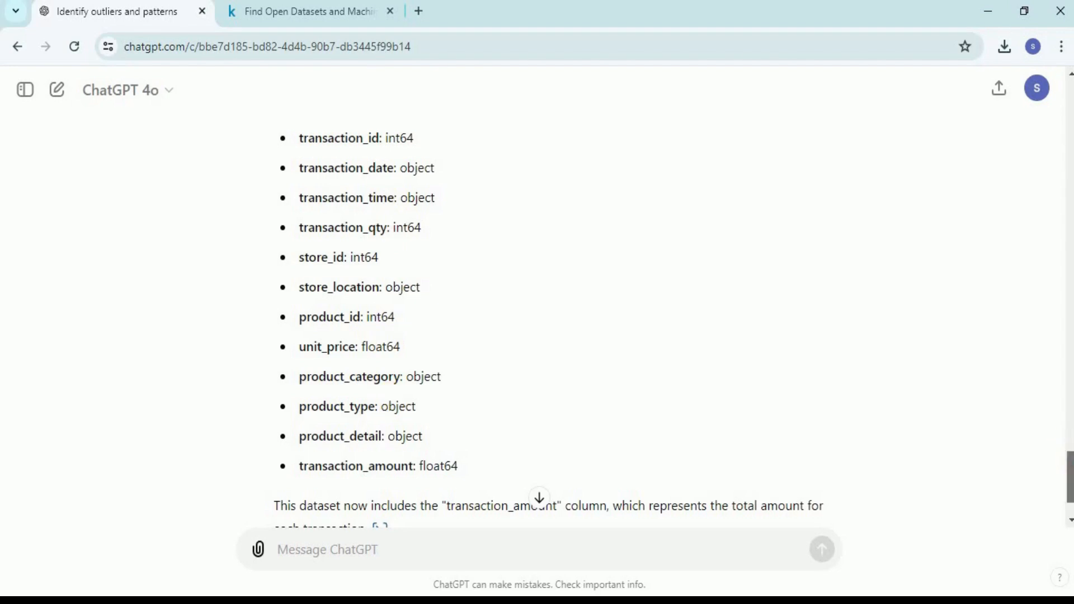
drag(1070, 466, 1069, 476)
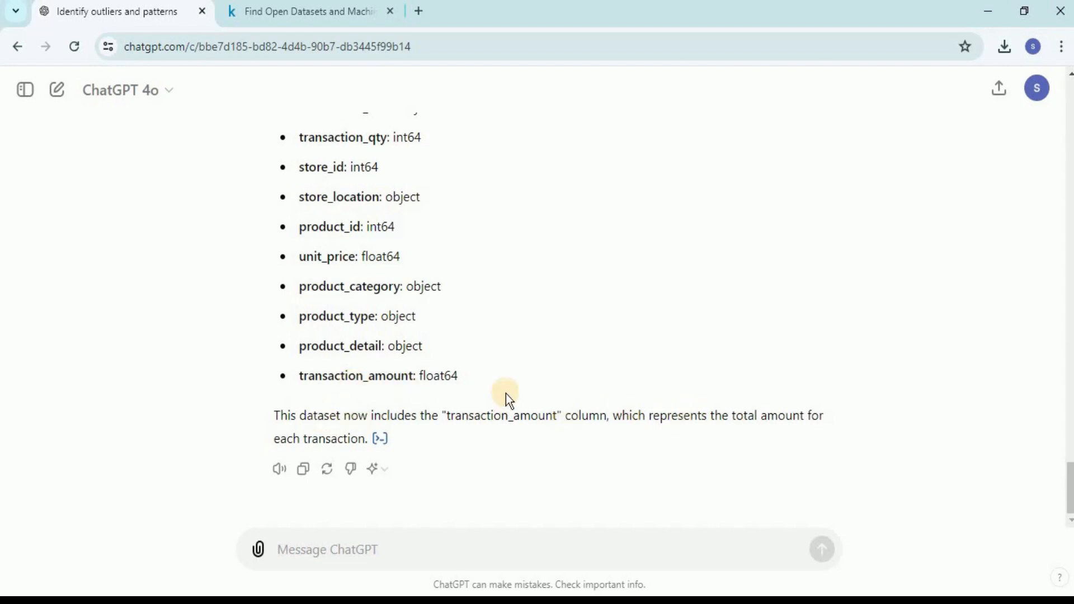
click(348, 551)
text(Can you give a detailed list of the columns and the expected meaning?)
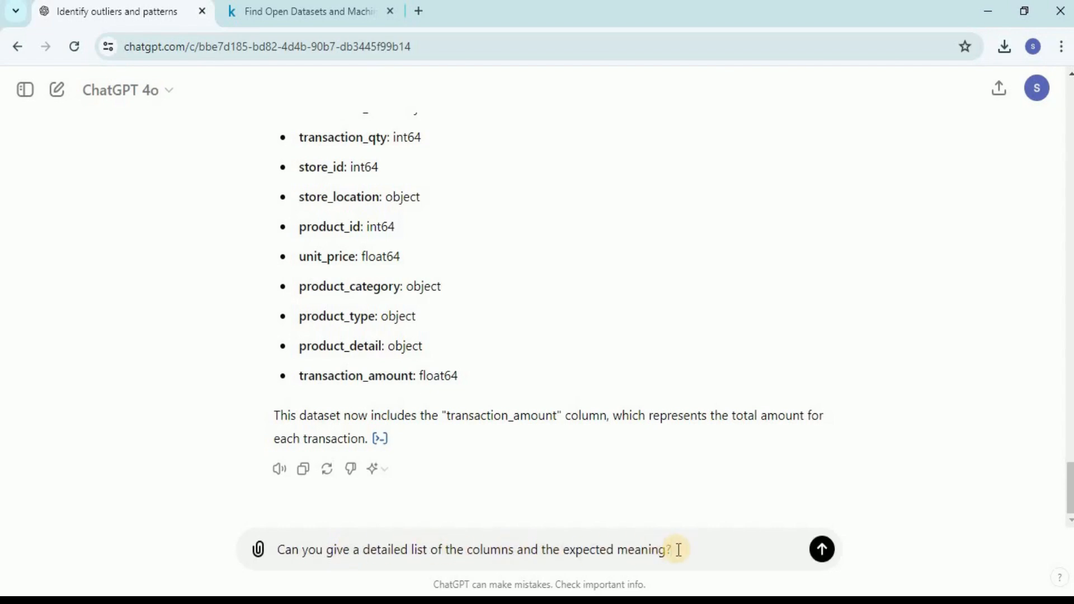
key(Return)
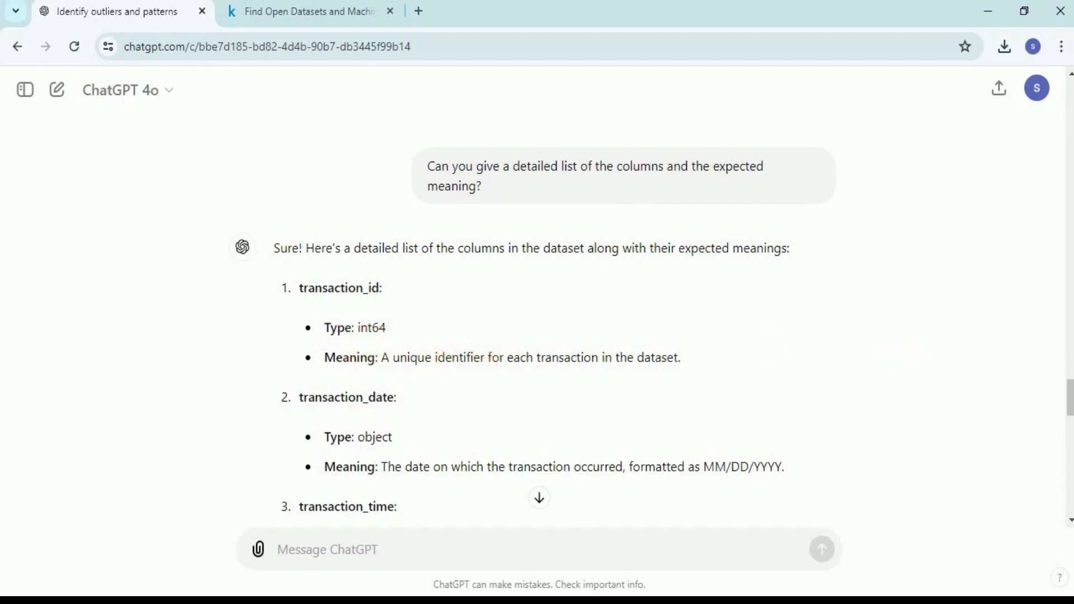
- Read through the meanings of the dataset columns and submit the prompt "Perform descriptive statistical analysis on each column"
scroll(1066, 397, down, 3)
scroll(1066, 411, down, 3)
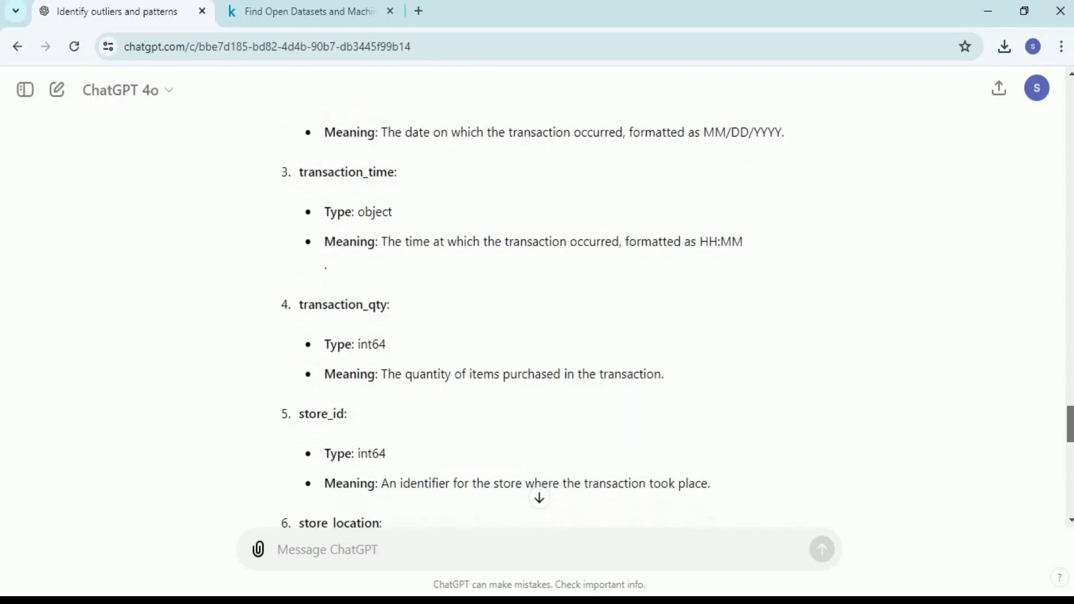
scroll(1069, 431, down, 1)
drag(1070, 435, 1068, 531)
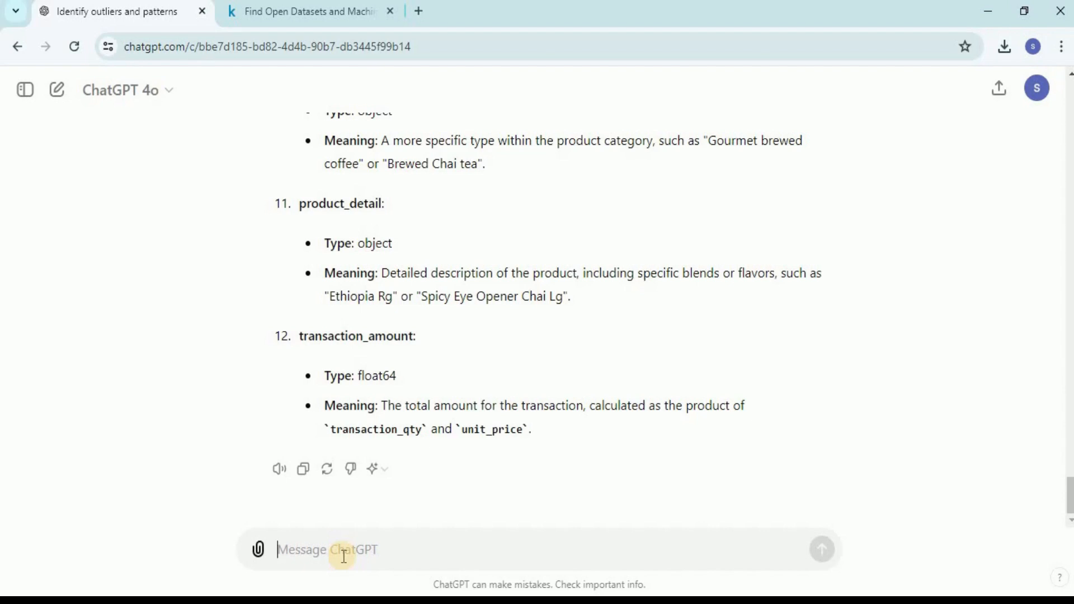
text(Perform descriptive statistical analysis on each column)
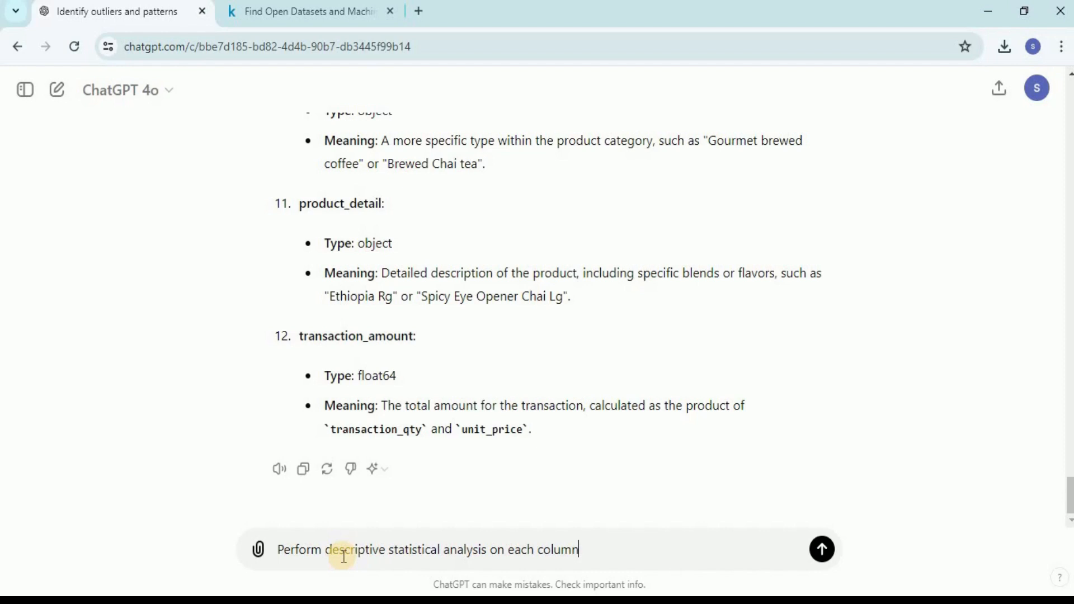
key(Return)
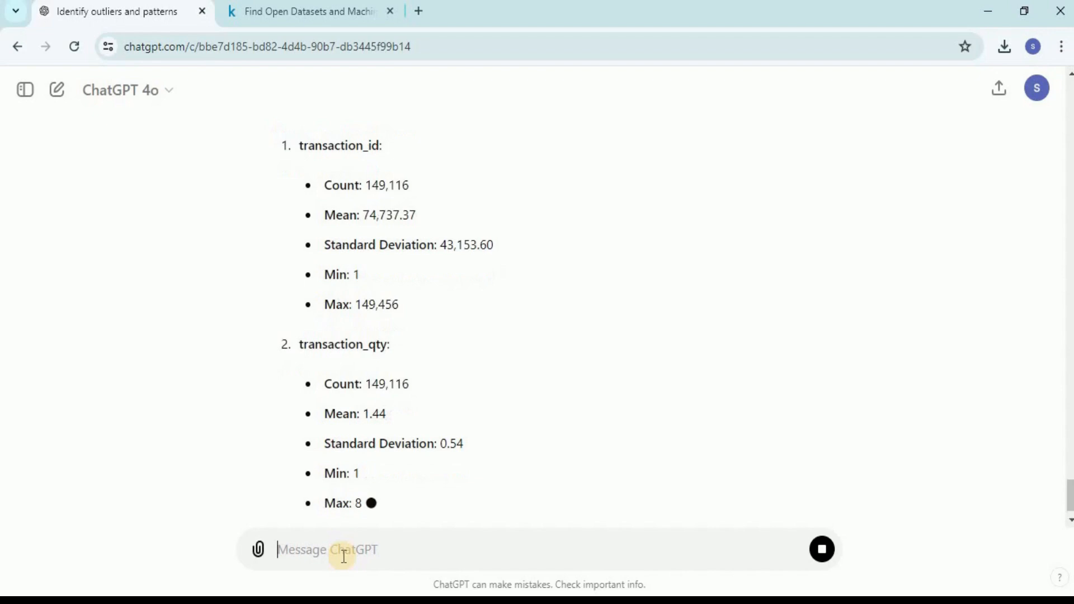
- Review the descriptive statistics of the numerical and categorical columns, and ask ChatGPT to "show it in tabular form"
drag(1064, 509, 1066, 445)
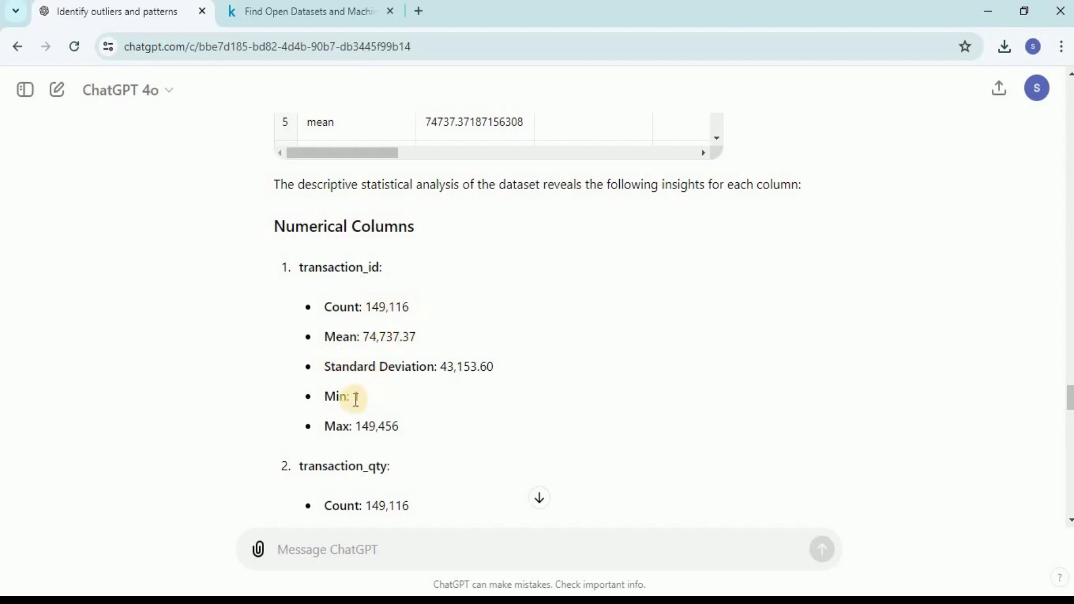
drag(1070, 398, 1071, 495)
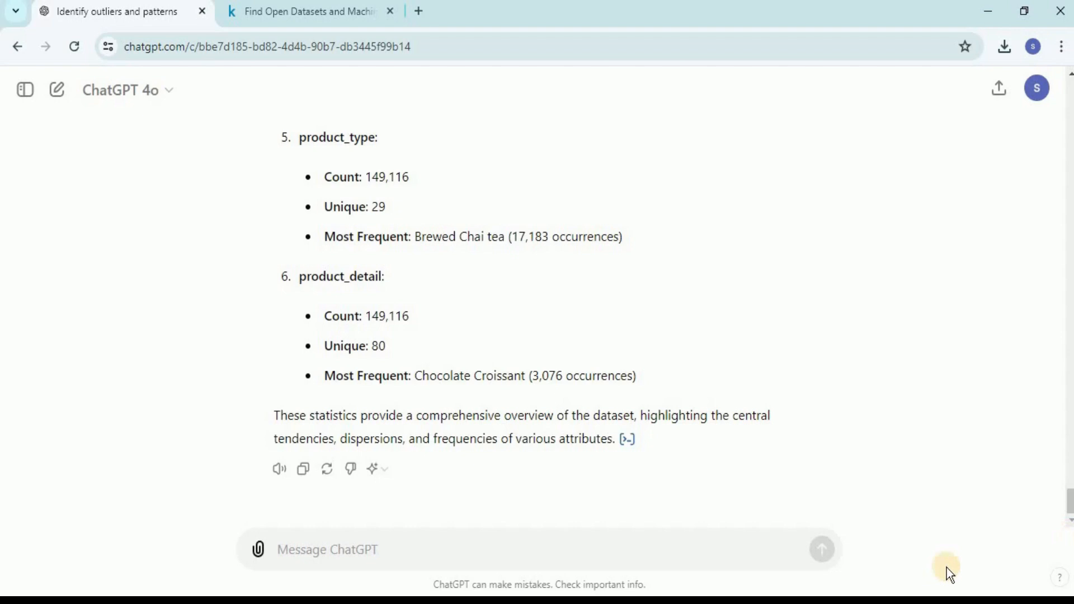
click(443, 556)
text(show it in tabular form)
key(Return)
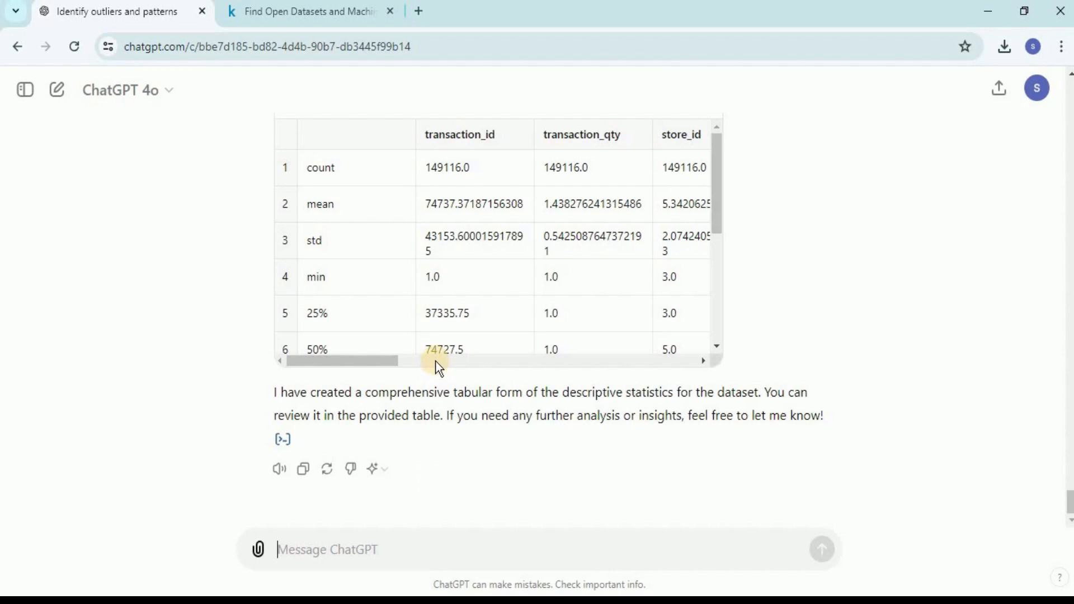
- Expand the Comprehensive Descriptive Statistics table, examine the statistics of its columns, and collapse it again
drag(1070, 501, 1067, 484)
click(710, 233)
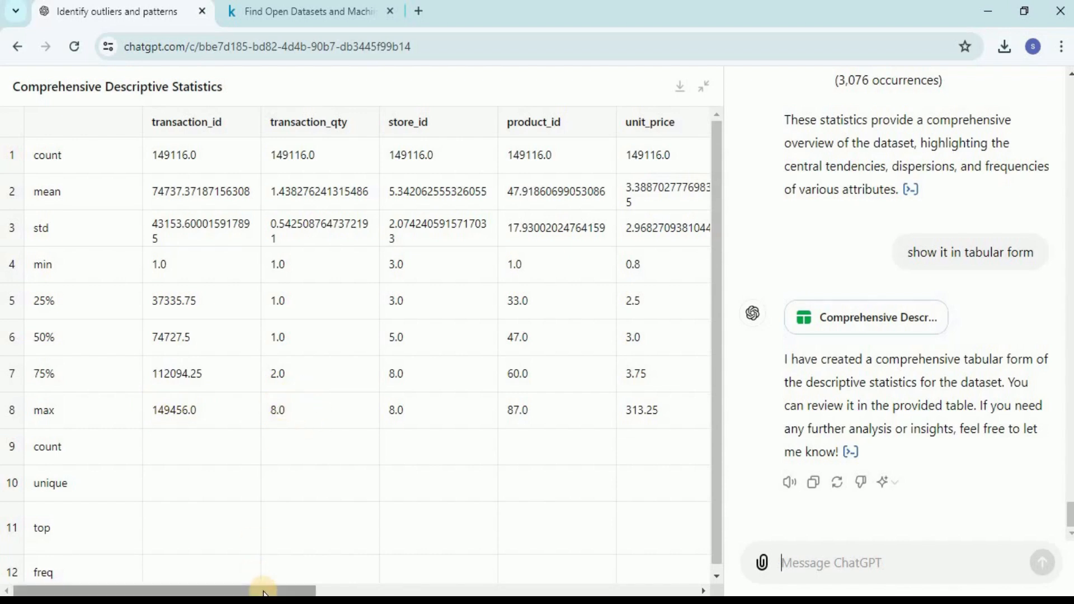
drag(264, 592, 260, 569)
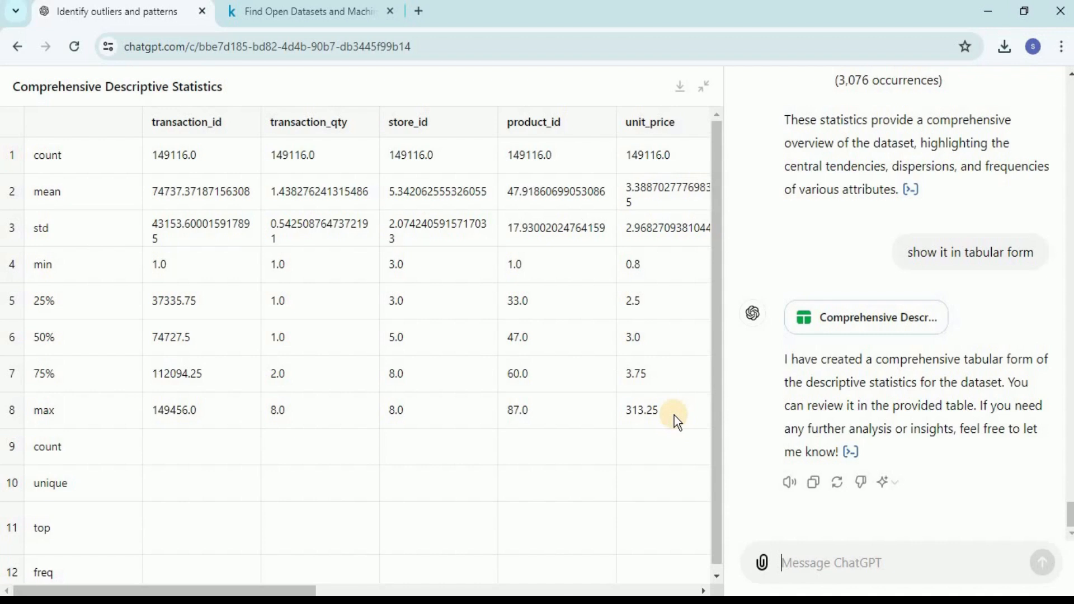
click(704, 87)
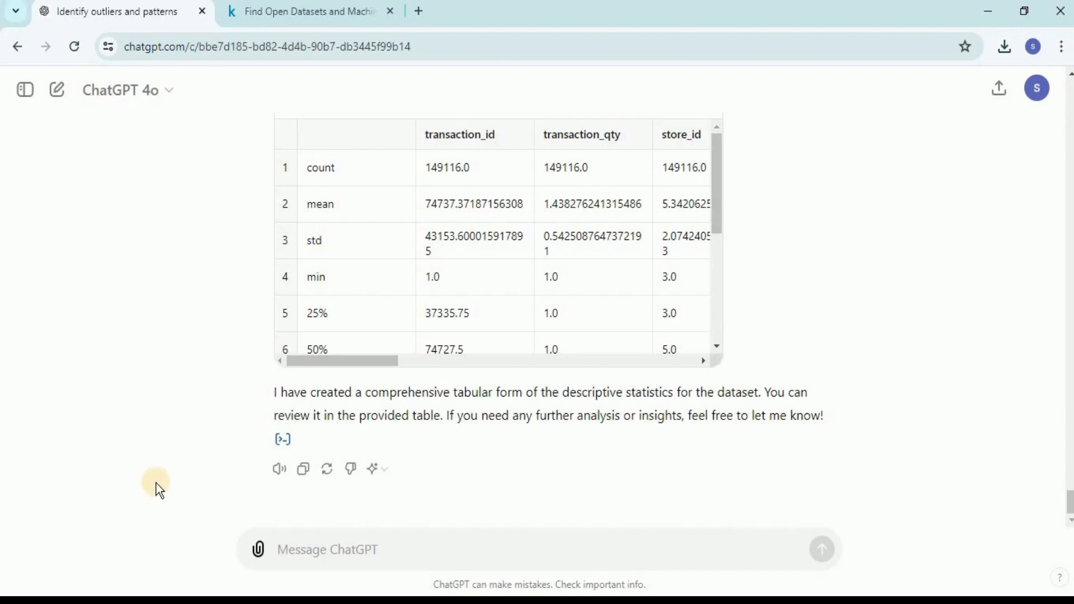
- Submit the prompt "Calculate the overall average sales of each product category and also display it in a bar chart"
click(332, 550)
text(Calculate the overall average sales of each product category and also display it in a bar chart)
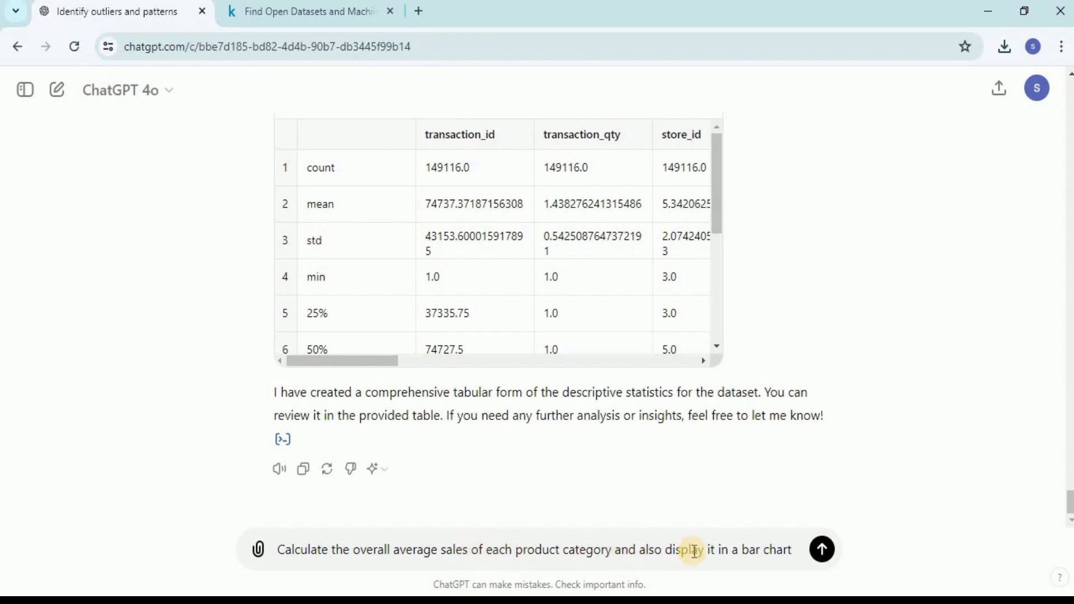
key(Return)
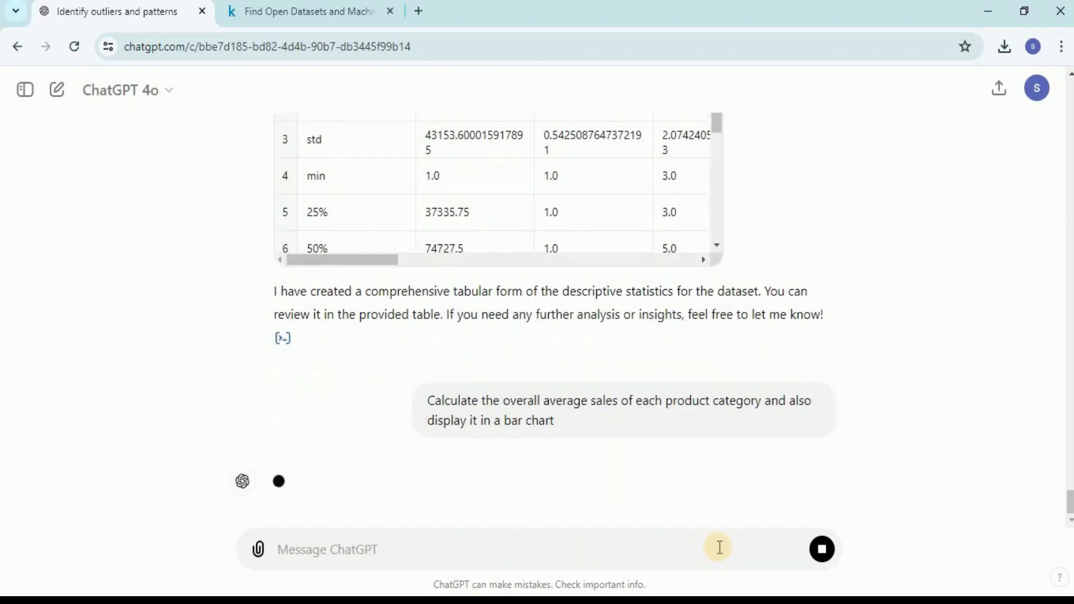
- Inspect the values of the Bakery, Branded and Coffee beans bars in the Average Sales By Product Category chart
drag(1071, 470, 1073, 477)
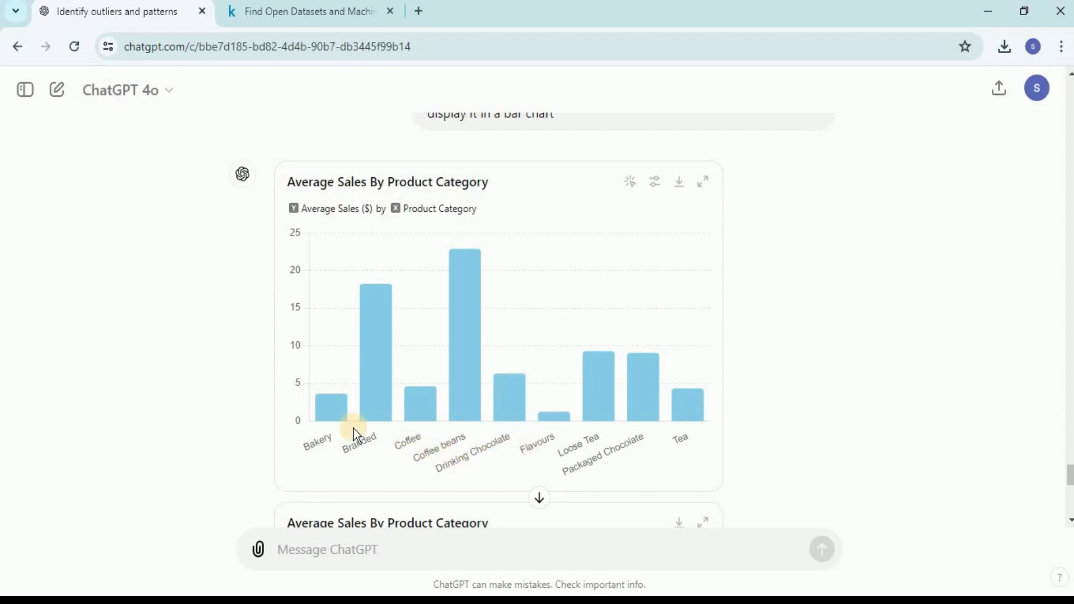
mouse_move(388, 302)
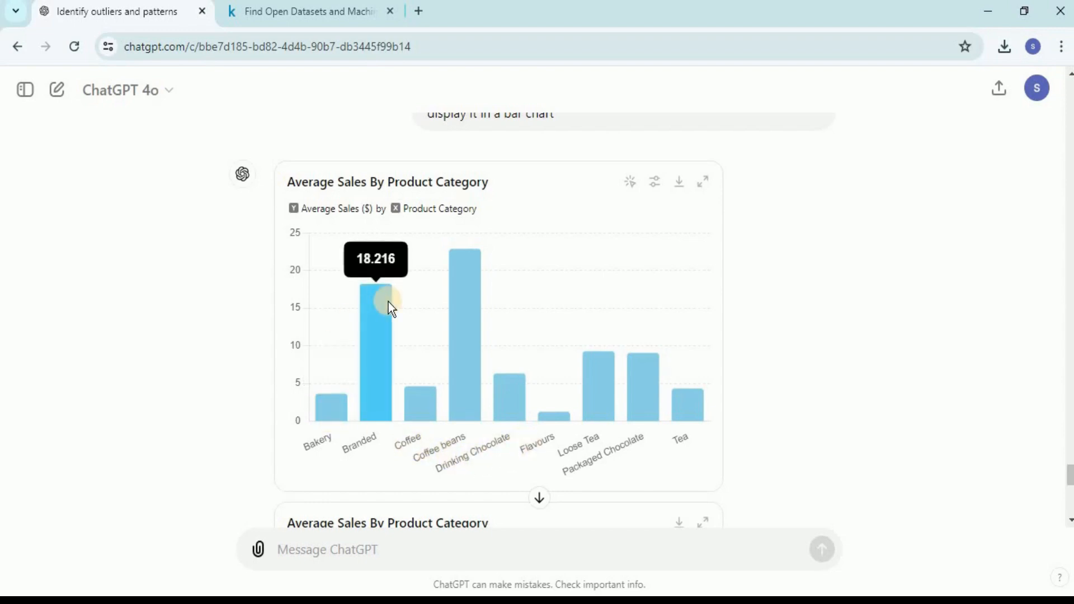
mouse_move(327, 400)
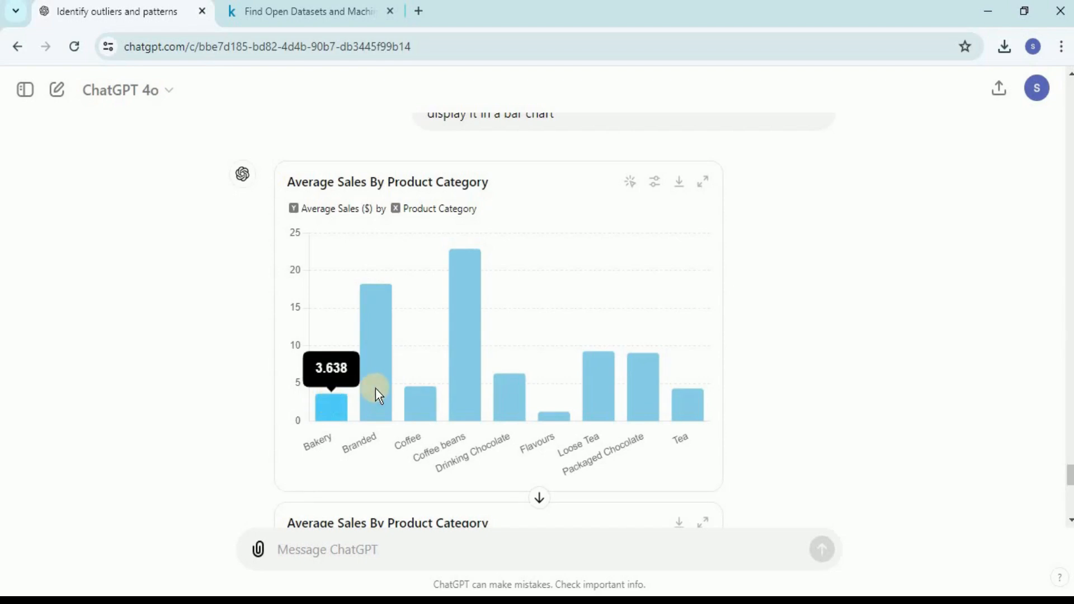
mouse_move(377, 388)
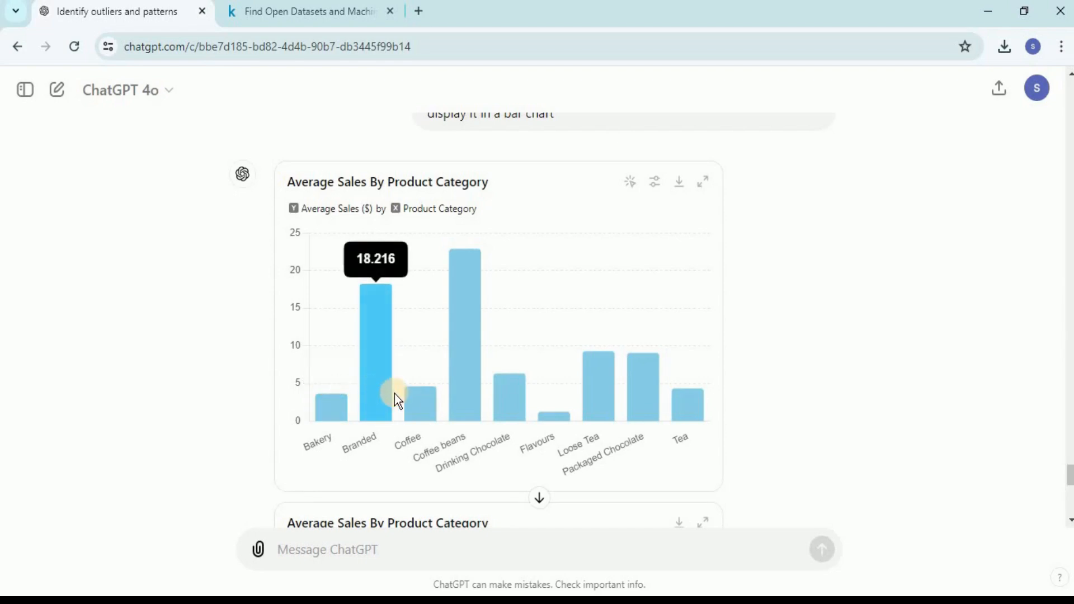
mouse_move(463, 382)
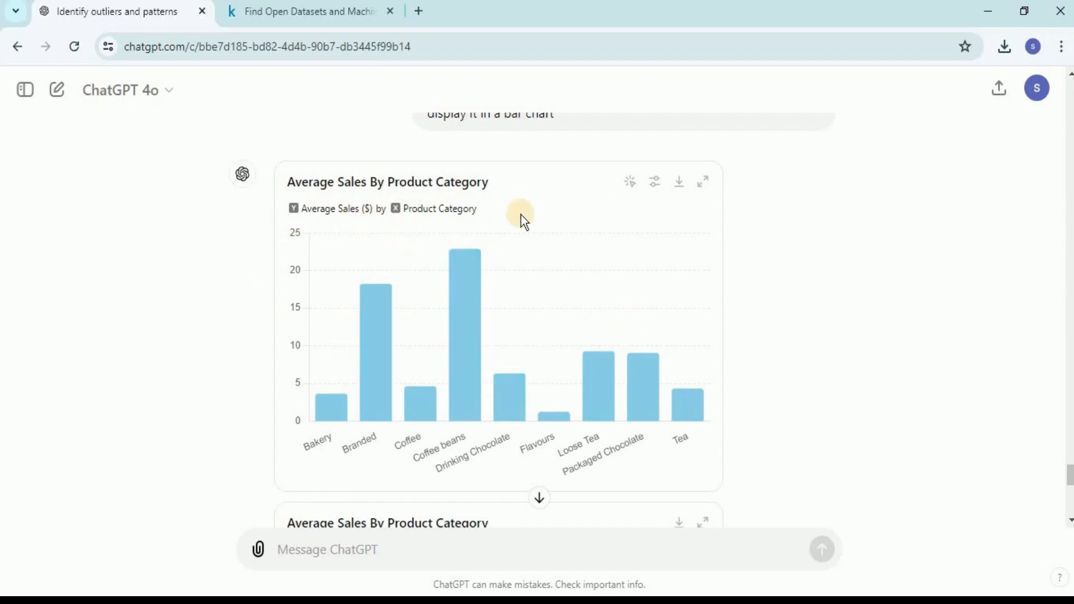
- Recolor the bars of the Average Sales By Product Category chart, trying red (F53255) and settling on teal
click(655, 184)
click(778, 246)
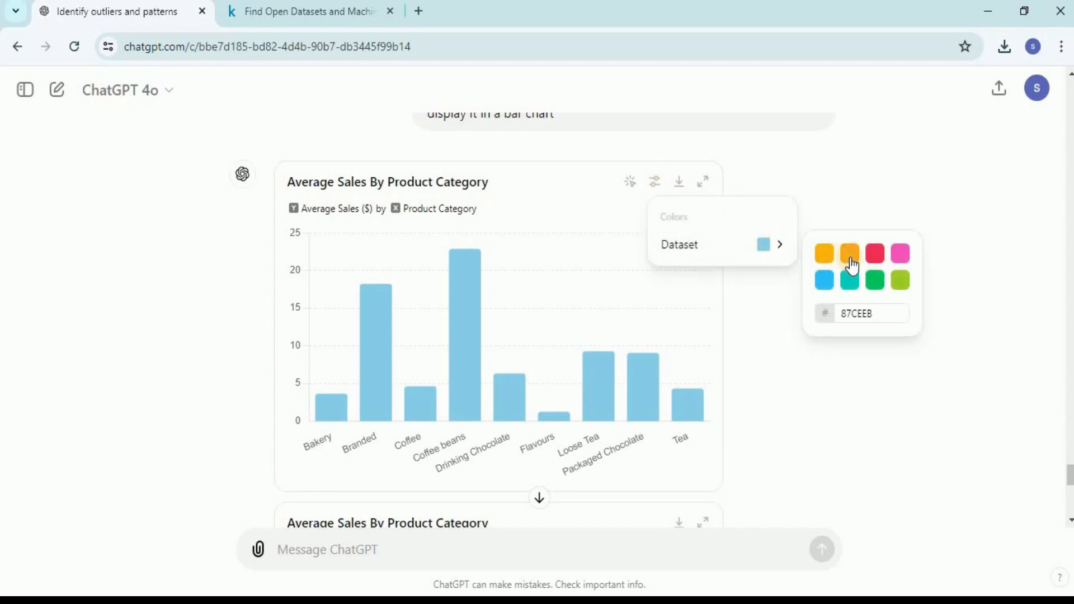
click(876, 256)
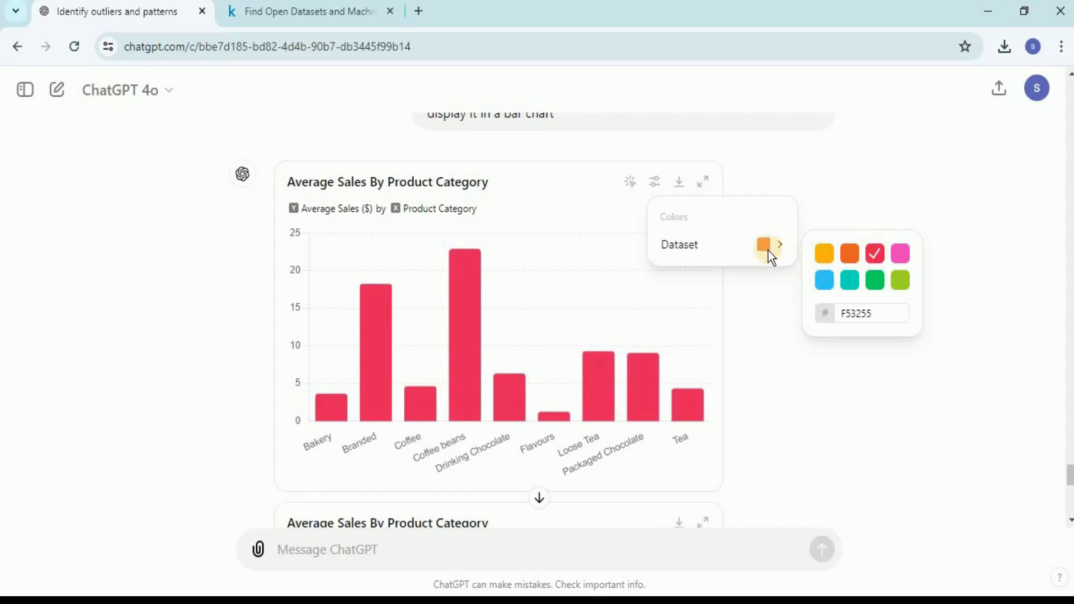
click(767, 247)
click(766, 246)
click(848, 281)
click(765, 329)
click(764, 330)
click(679, 185)
click(870, 275)
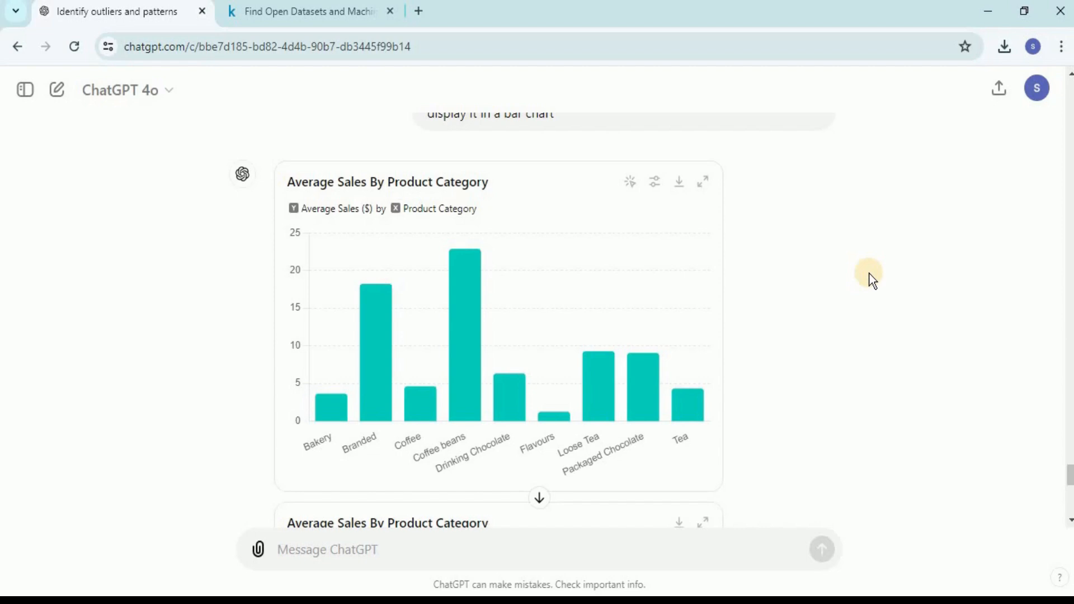
- Review the average sales tables and submit "Please give me a statistical summary, along with histograms of all the numeric columns."
drag(1071, 481, 1071, 489)
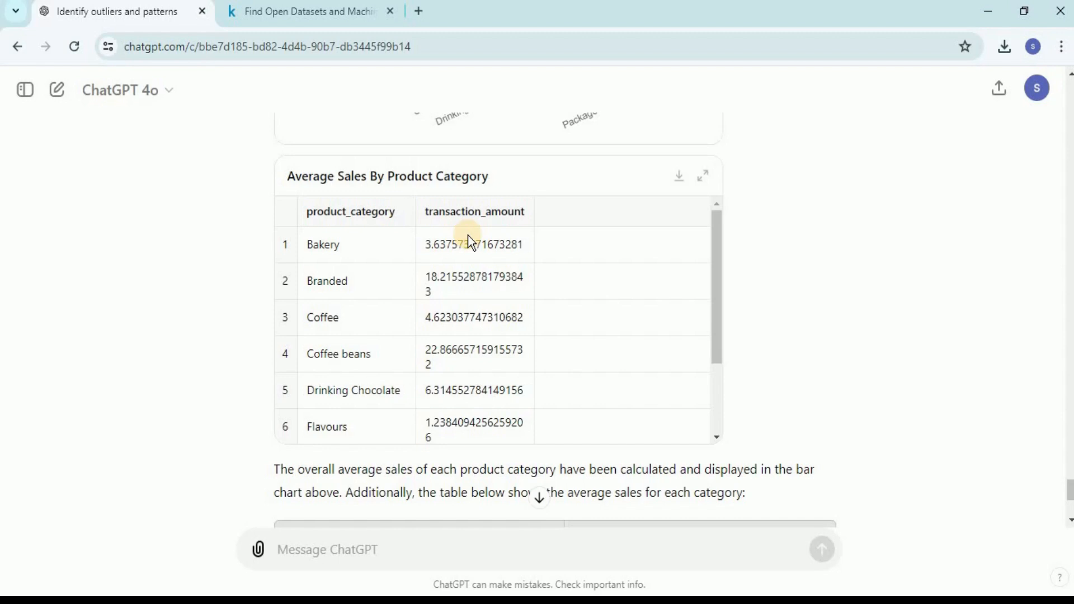
scroll(1066, 481, down, 5)
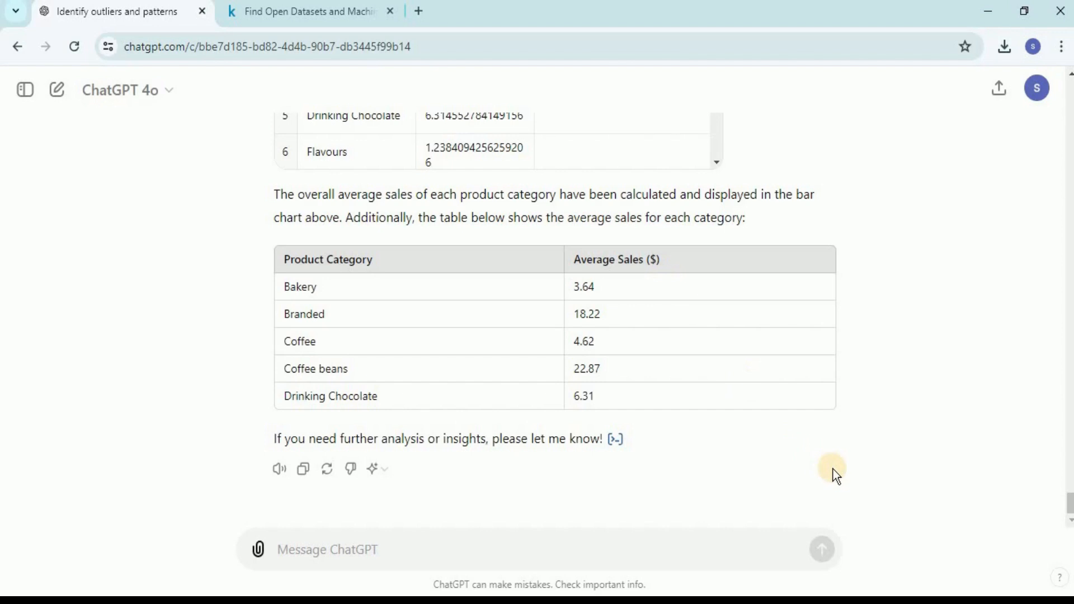
mouse_move(1069, 500)
mouse_down()
mouse_move(1068, 473)
mouse_move(1069, 508)
mouse_up()
text(Please give me a statistical summary, along with histograms of all the numeric columns.)
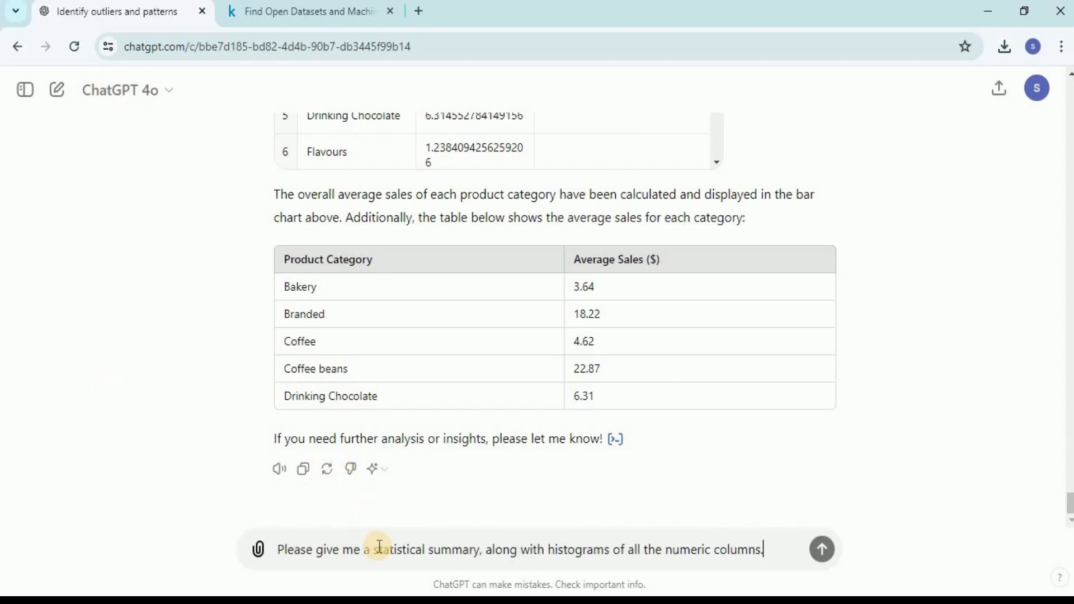
click(376, 550)
click(475, 553)
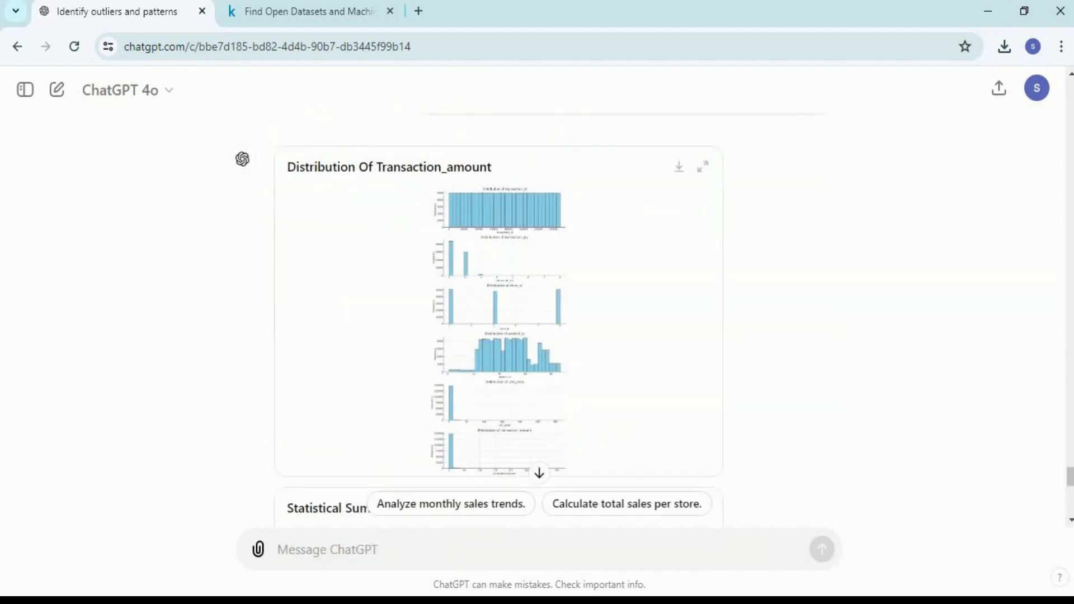
- Enlarge the Distribution Of Transaction_amount image to examine the histograms of the numeric columns
drag(1072, 477, 1069, 473)
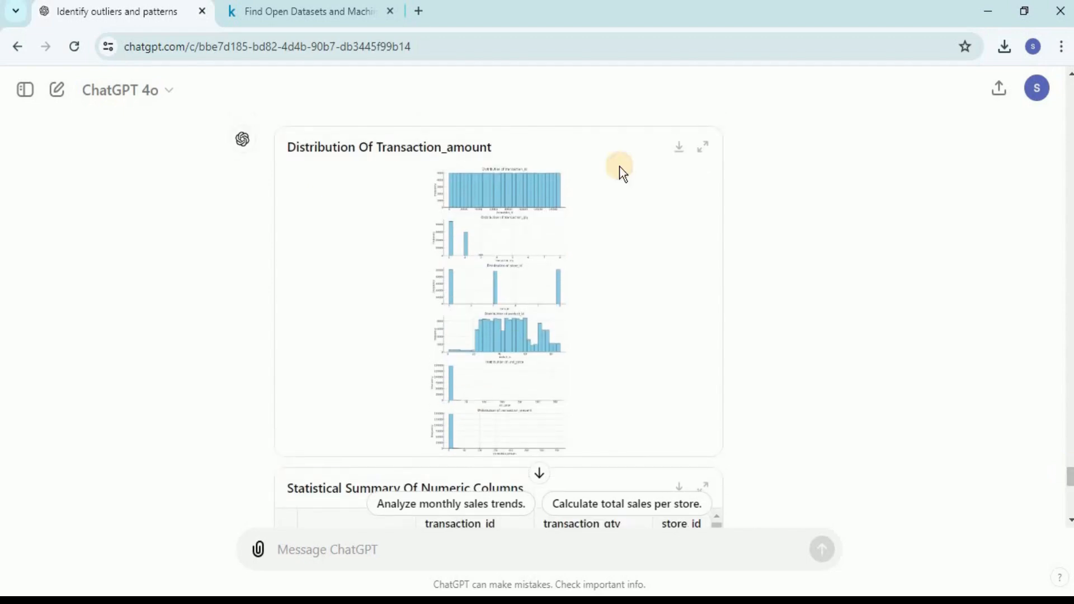
click(704, 148)
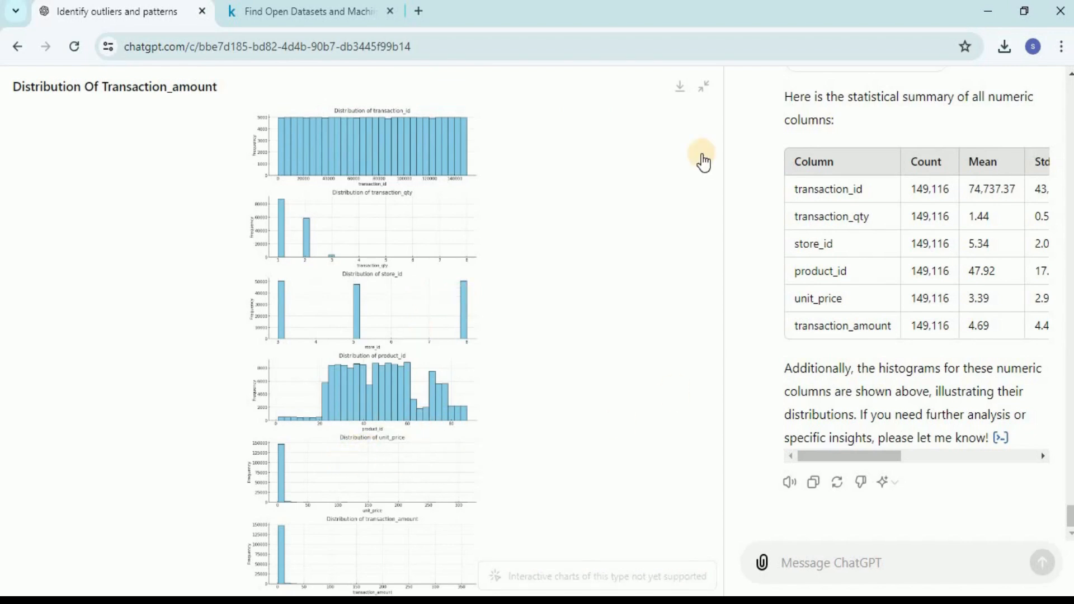
- Close the enlarged histograms and review the Statistical Summary Of Numeric Columns table through its max row
click(703, 86)
drag(1071, 487, 1073, 491)
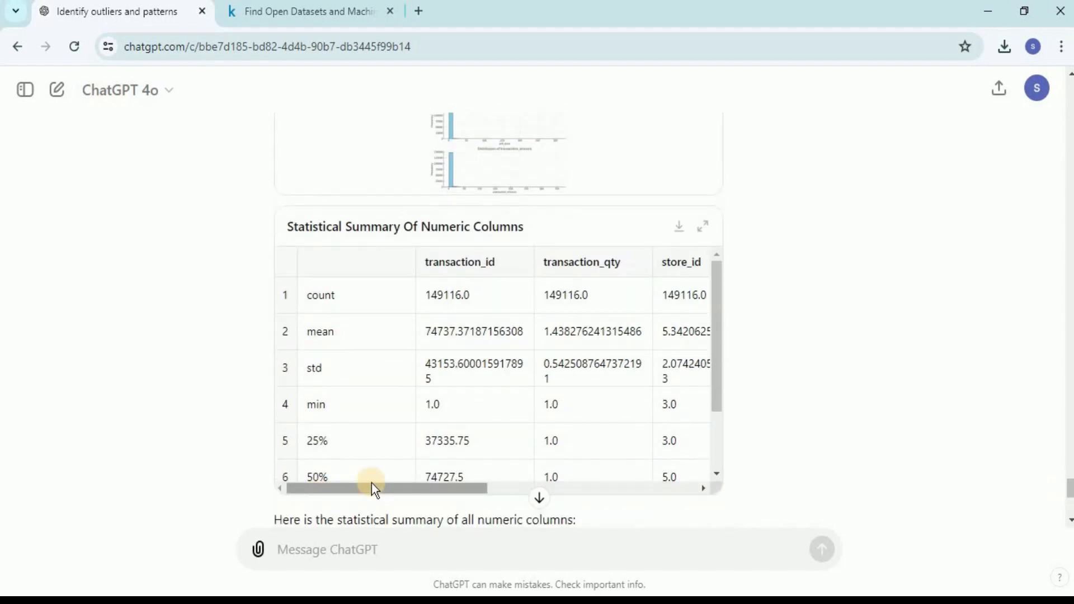
drag(372, 488, 364, 488)
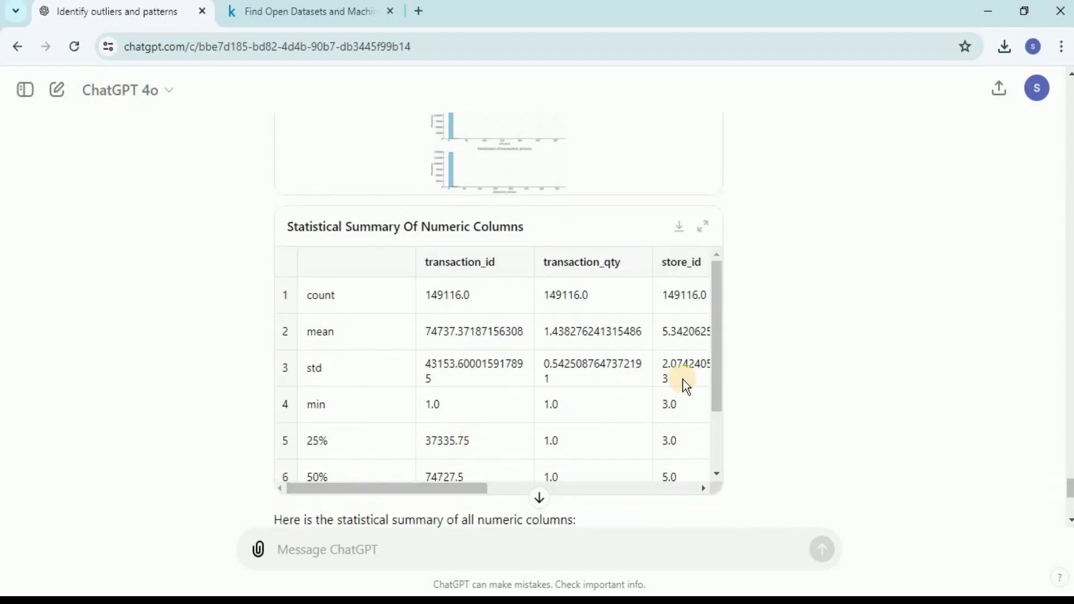
drag(719, 341, 721, 435)
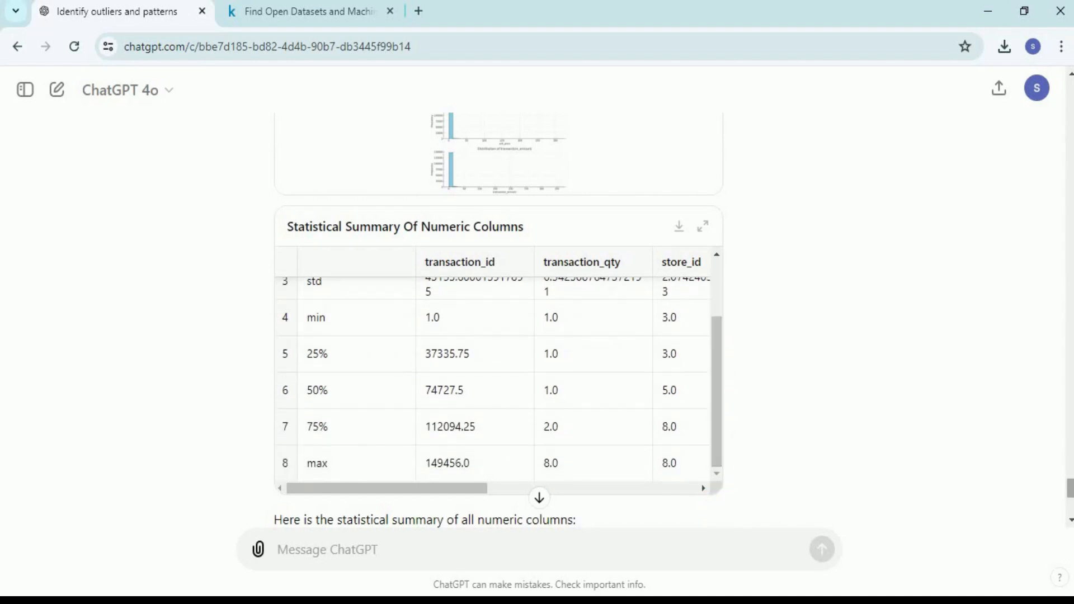
drag(1072, 487, 1072, 503)
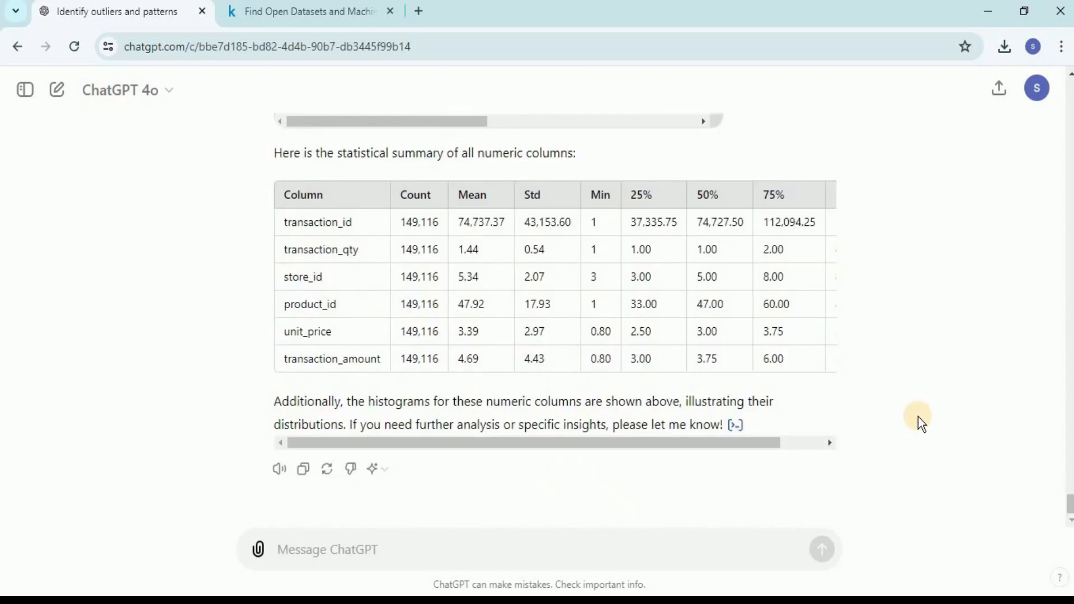
- Inspect the Python analysis code behind the statistical summary and histograms, and close it
click(734, 426)
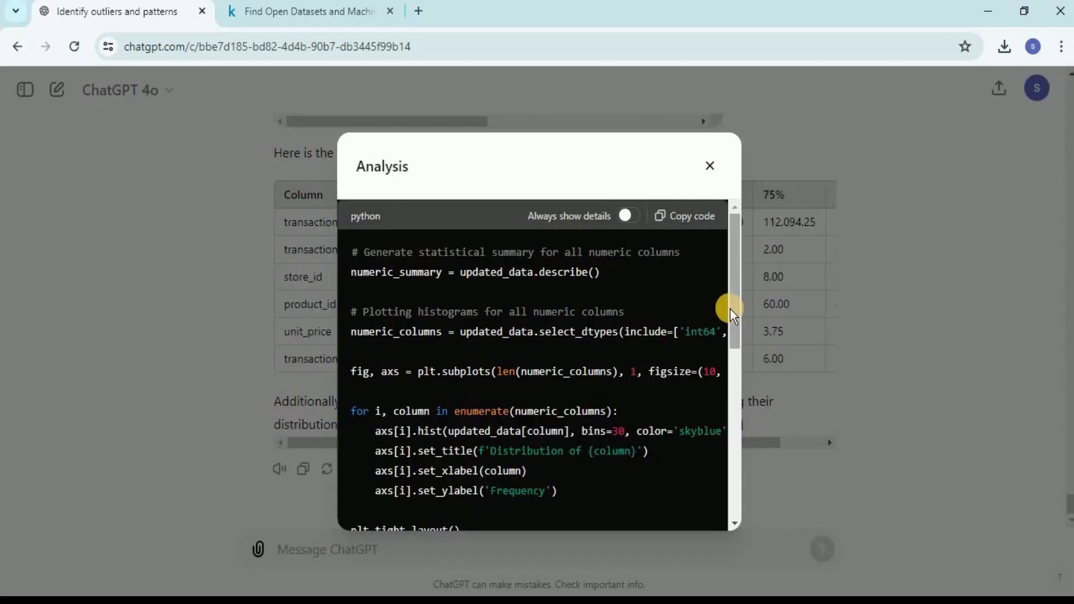
drag(734, 310, 718, 264)
click(710, 163)
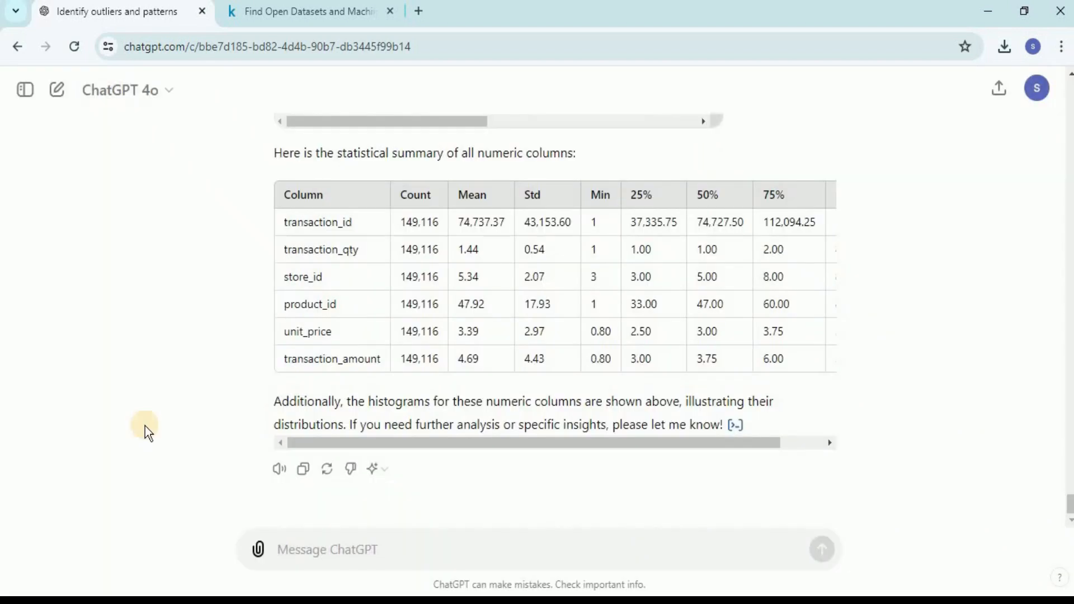
- Submit the prompt "Perform exploratory data analysis on each column of the dataset and also provide appropriate visualization to represent the content of each column"
click(280, 547)
text(Perform exploratory data analysis on each column of the dataset and also provide appropriate visualization to represent the content of each column)
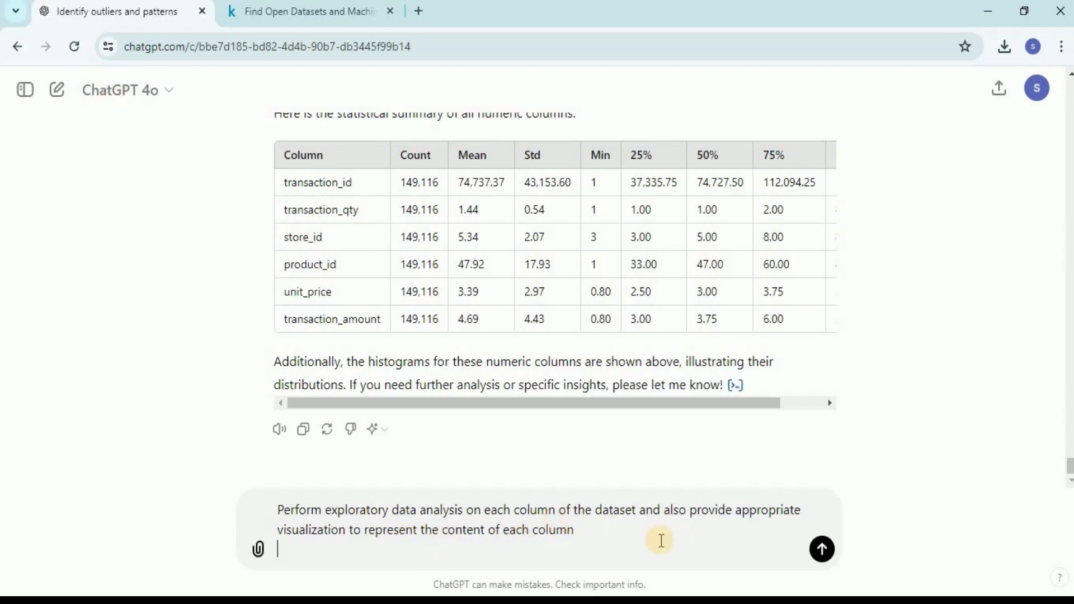
key(Return)
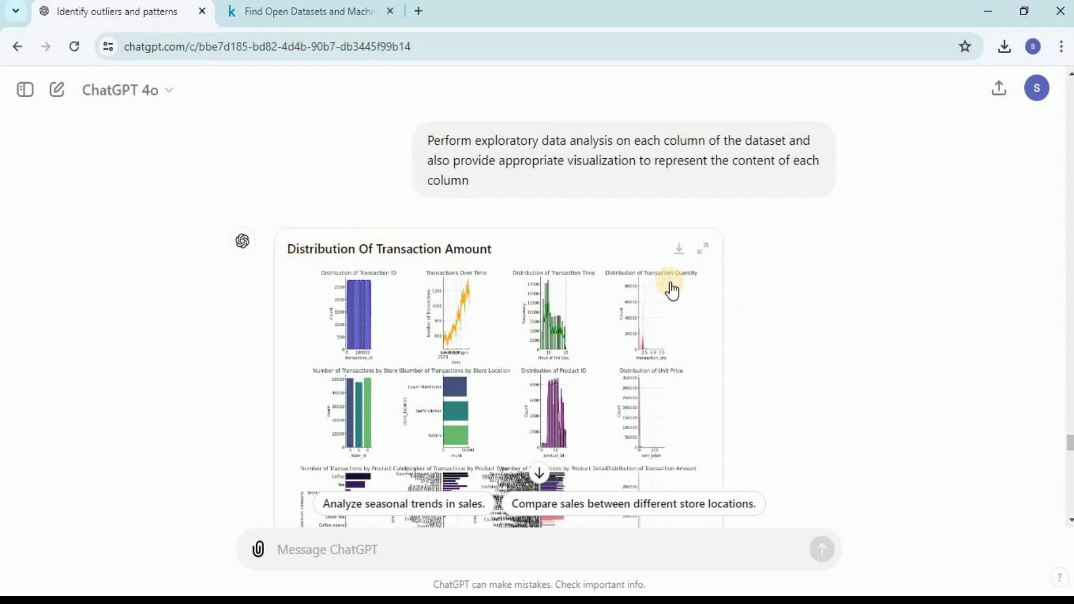
- Examine the enlarged Distribution Of Transaction Amount charts and browse the Exploratory Data Analysis Of Coffee Shop Sales Data table
click(701, 252)
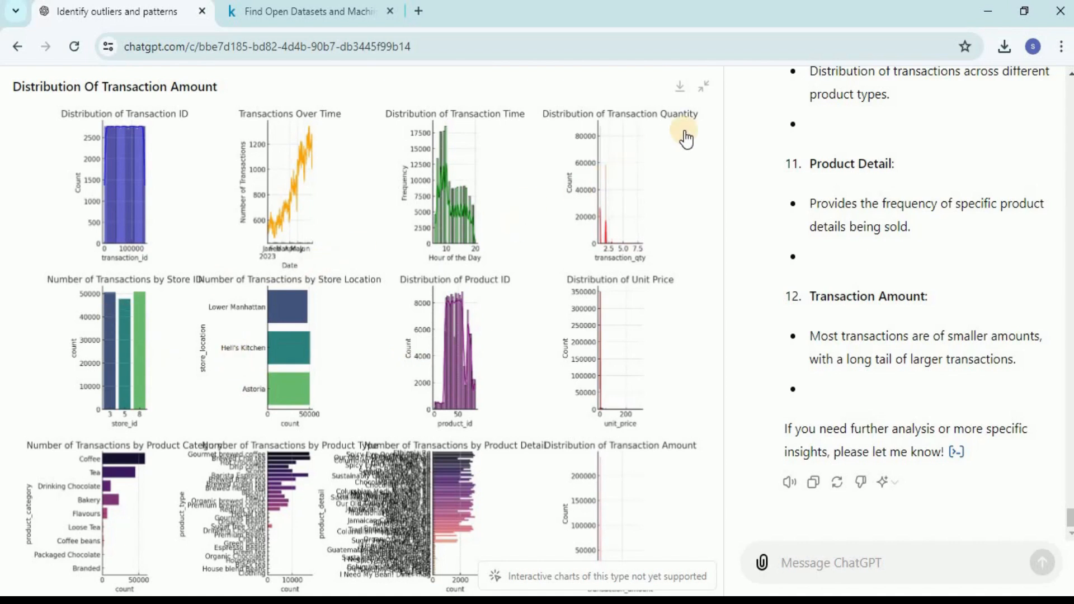
click(704, 86)
scroll(1070, 456, down, 4)
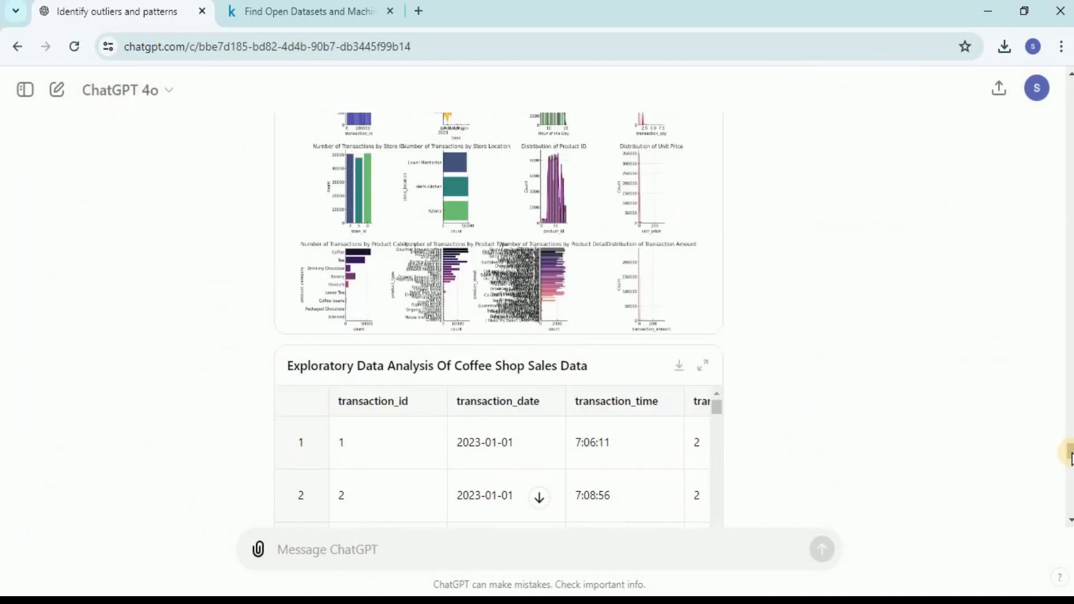
drag(1071, 454, 1072, 460)
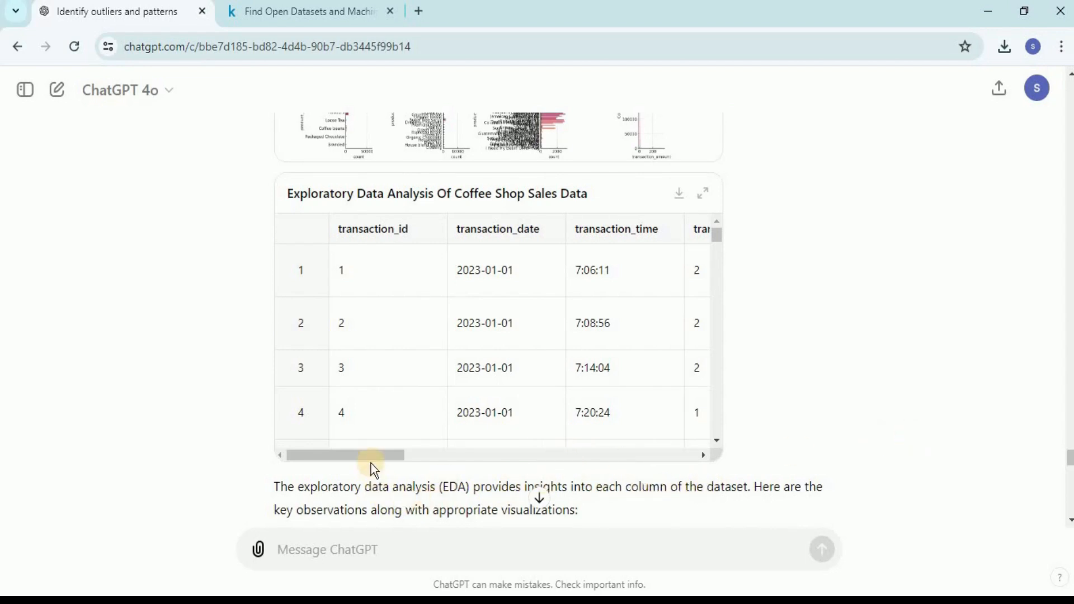
drag(371, 457, 334, 441)
drag(720, 247, 714, 215)
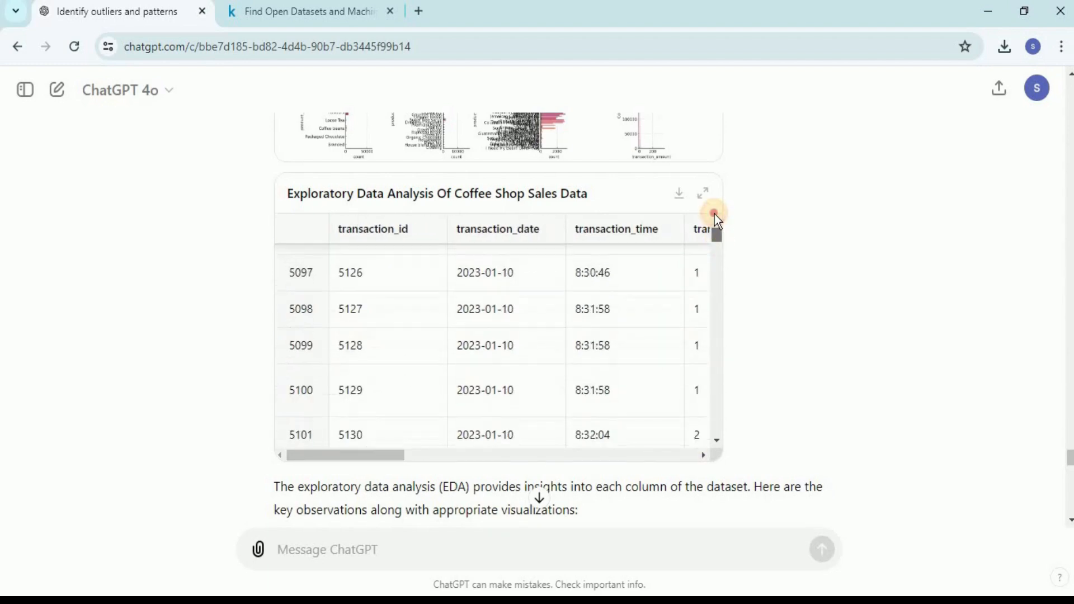
- Read the exploratory observations from Transaction ID through Transaction Amount and compare them with the distribution charts
drag(1069, 459, 1070, 467)
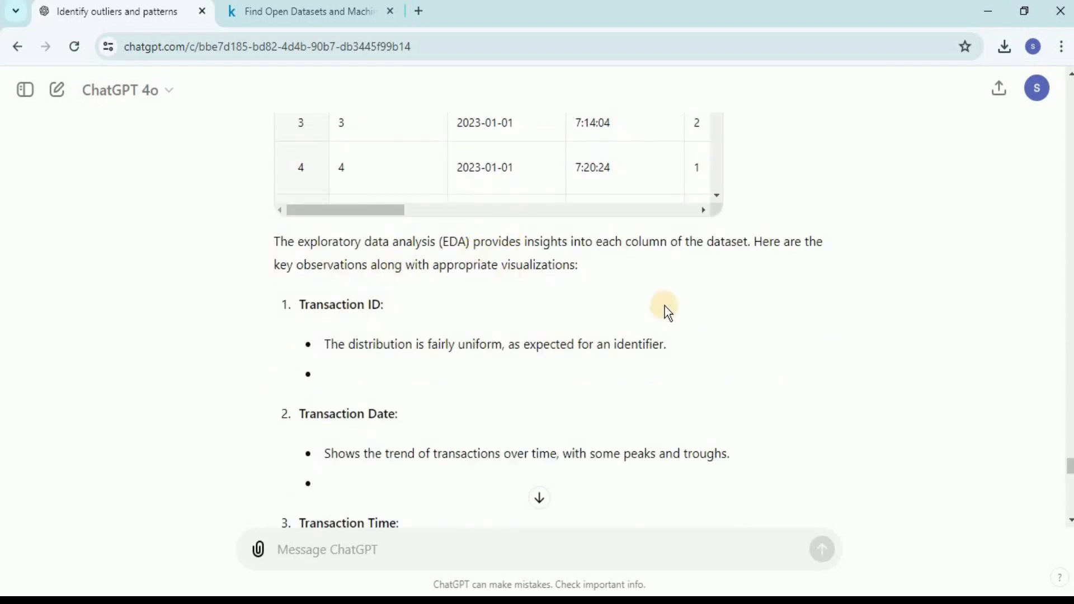
scroll(1064, 472, down, 1)
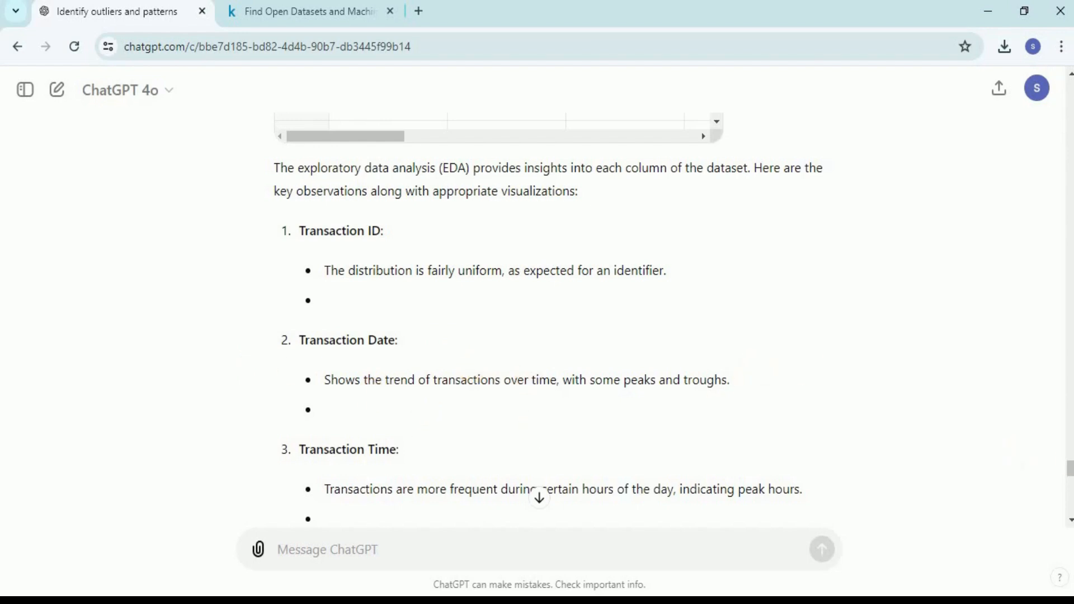
scroll(1070, 470, down, 3)
scroll(385, 293, down, 3)
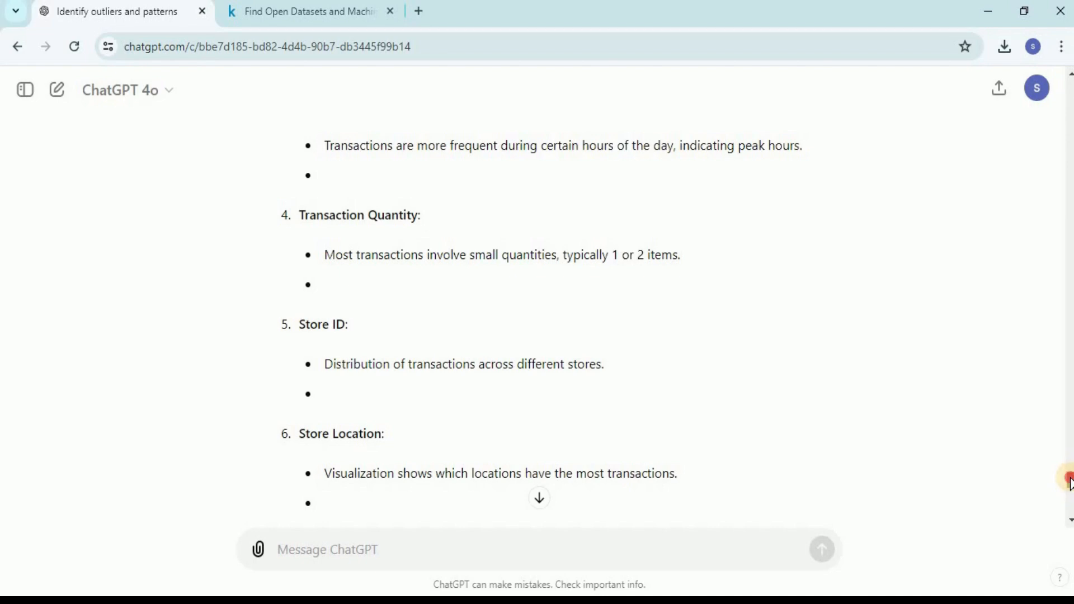
drag(1070, 483, 1070, 494)
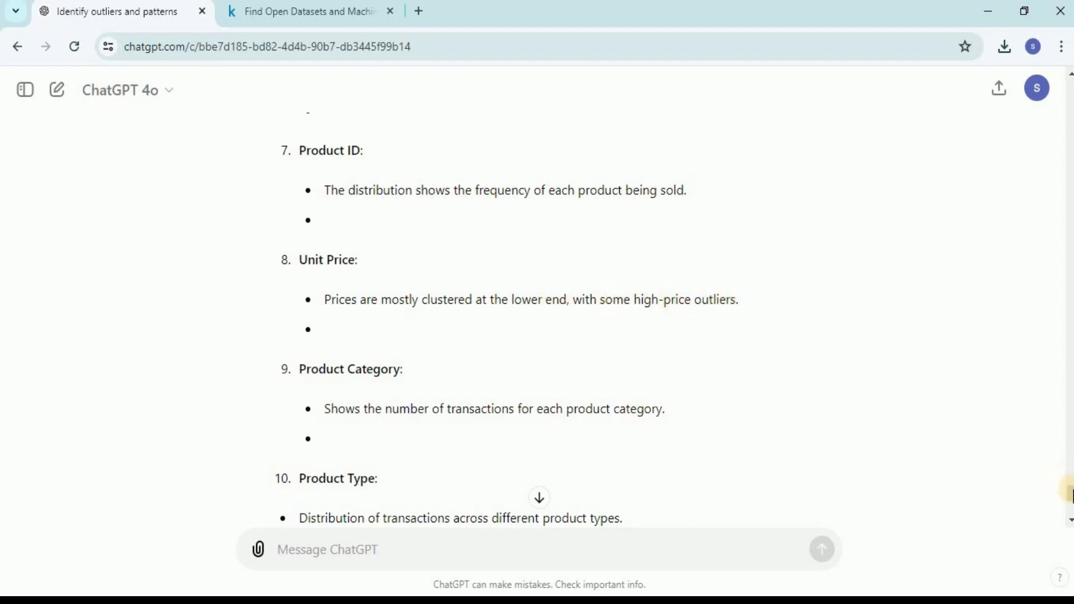
drag(1070, 499, 1071, 505)
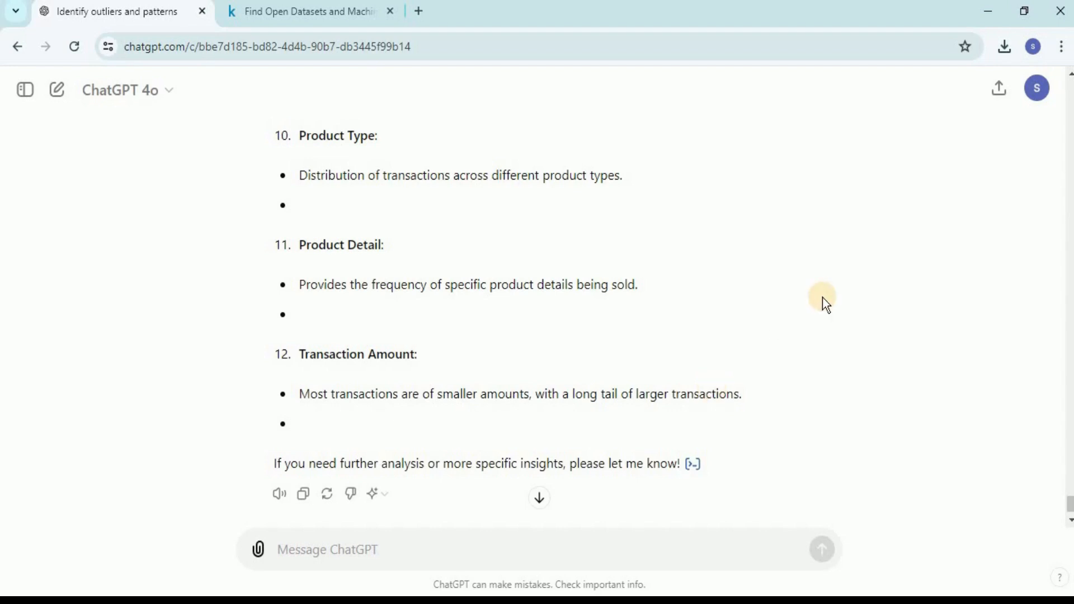
drag(1069, 502, 1069, 449)
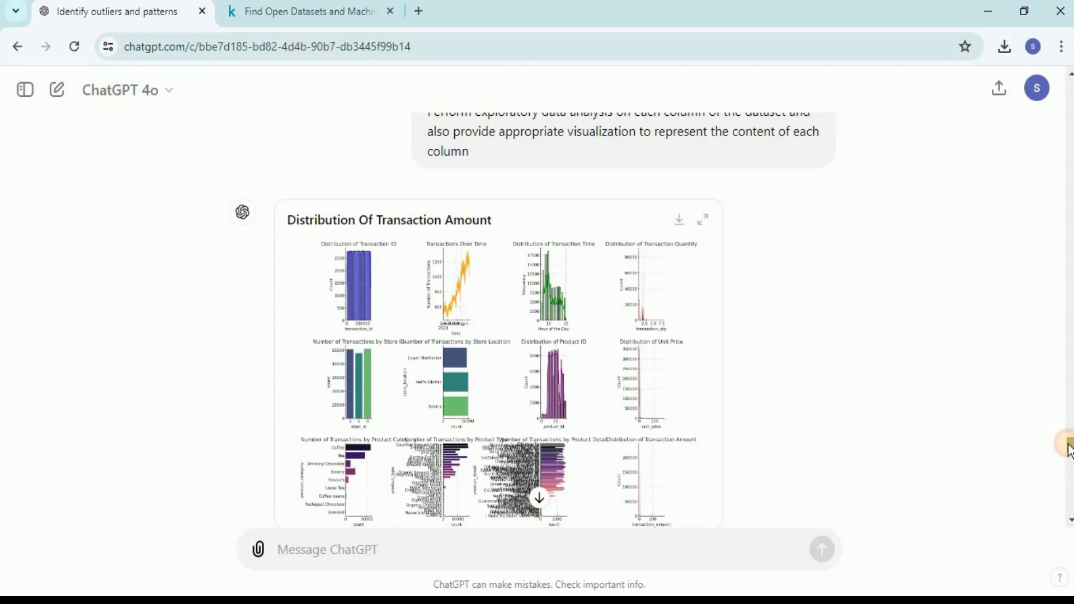
drag(1069, 450, 1070, 511)
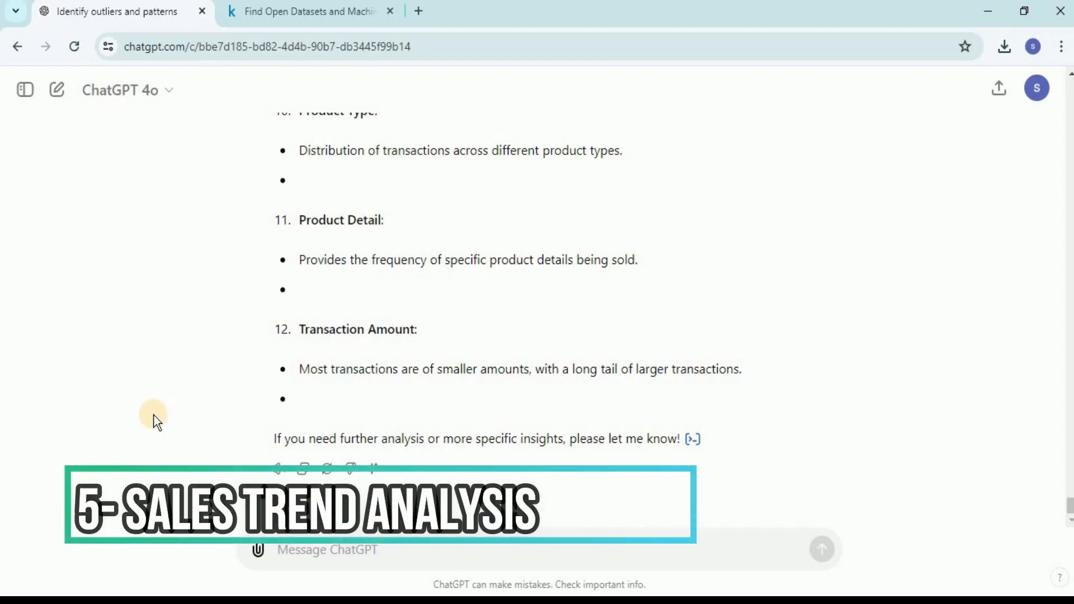
- Submit the prompt "explore changes and trends in sales over time."
click(348, 554)
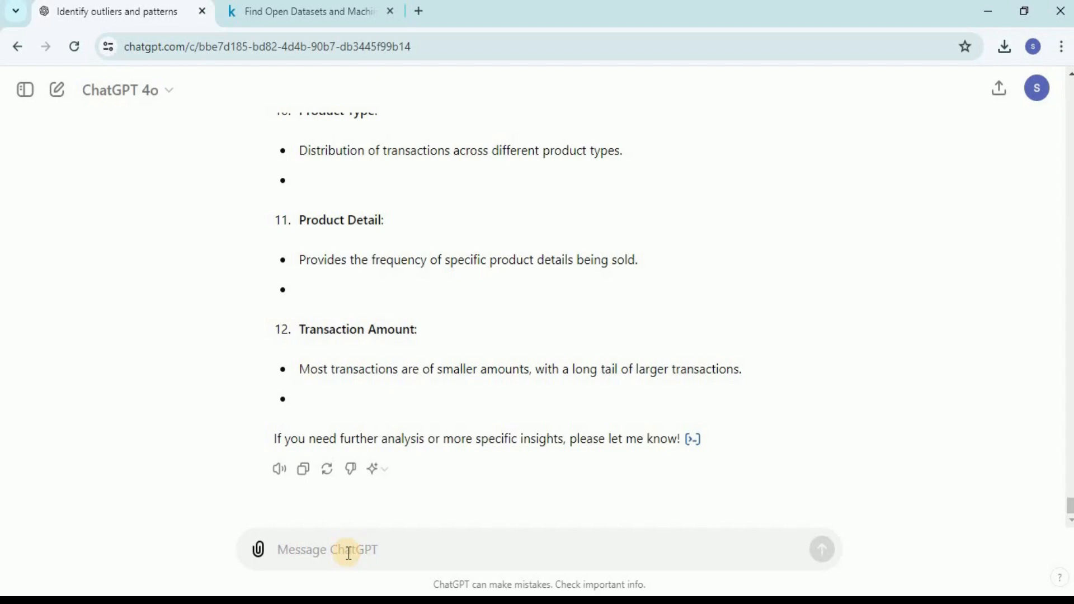
text(explore changes and trends in sales over time.)
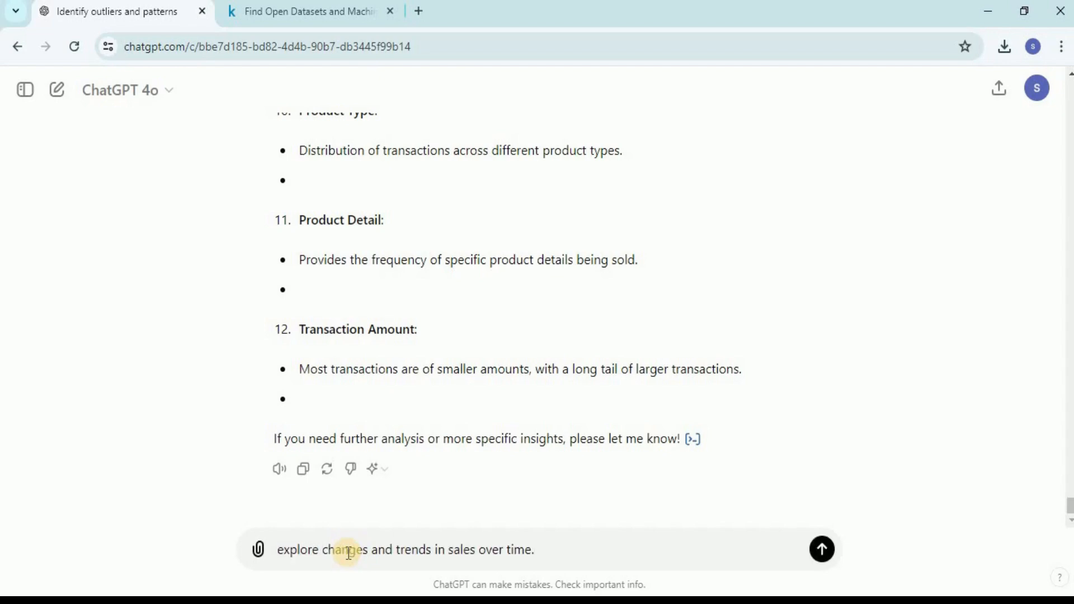
key(Return)
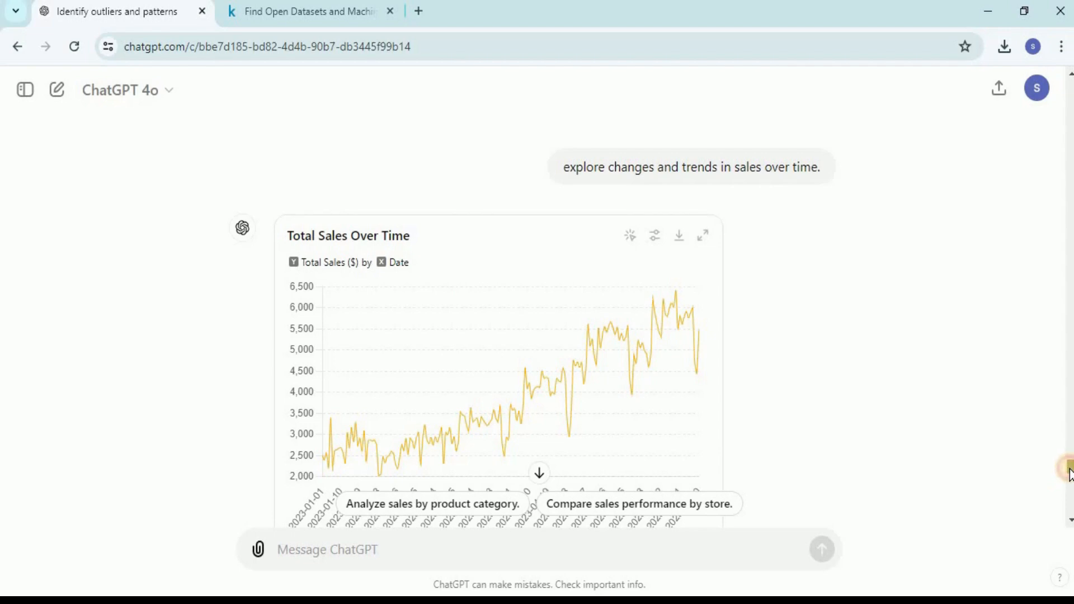
- Examine the Total Sales Over Time chart and inspect monthly points, including 2023-01 and 2023-06, in the Total Monthly Sales chart
drag(1070, 466, 1071, 468)
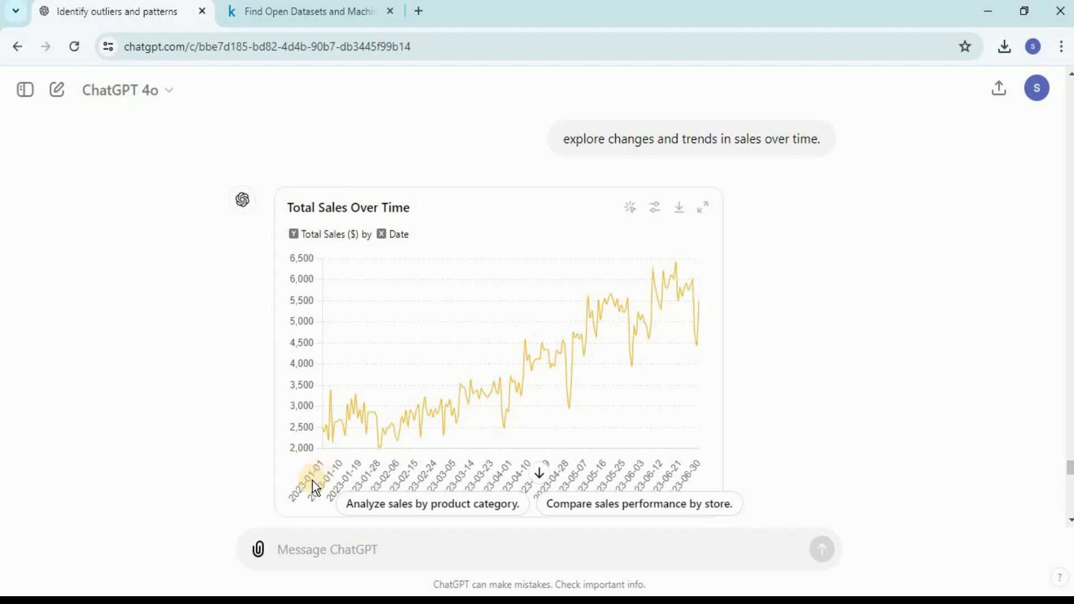
mouse_move(330, 387)
mouse_move(703, 310)
drag(1068, 464, 1069, 481)
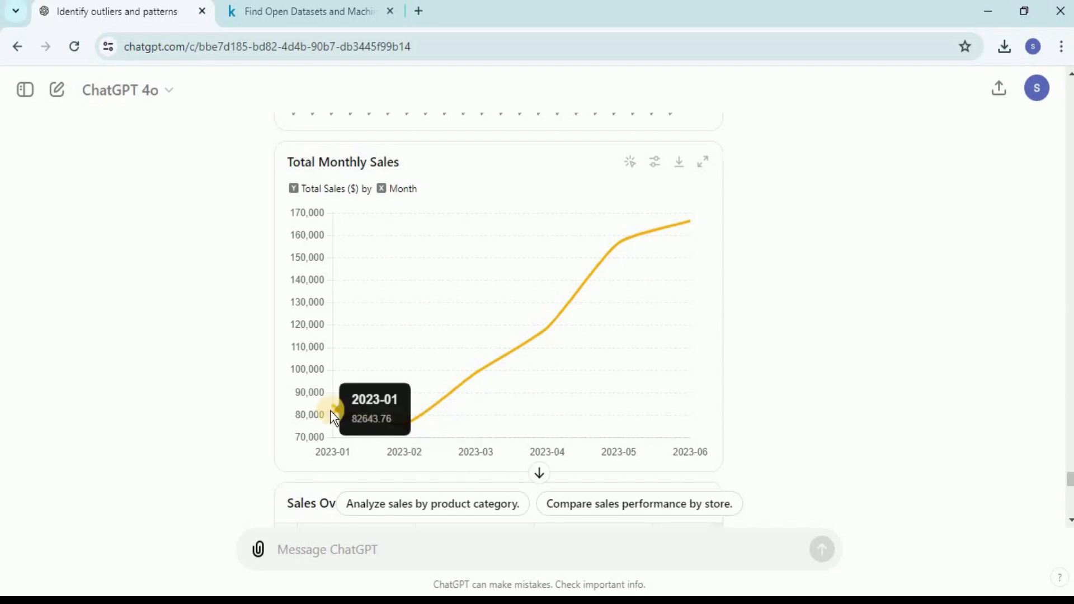
mouse_move(472, 374)
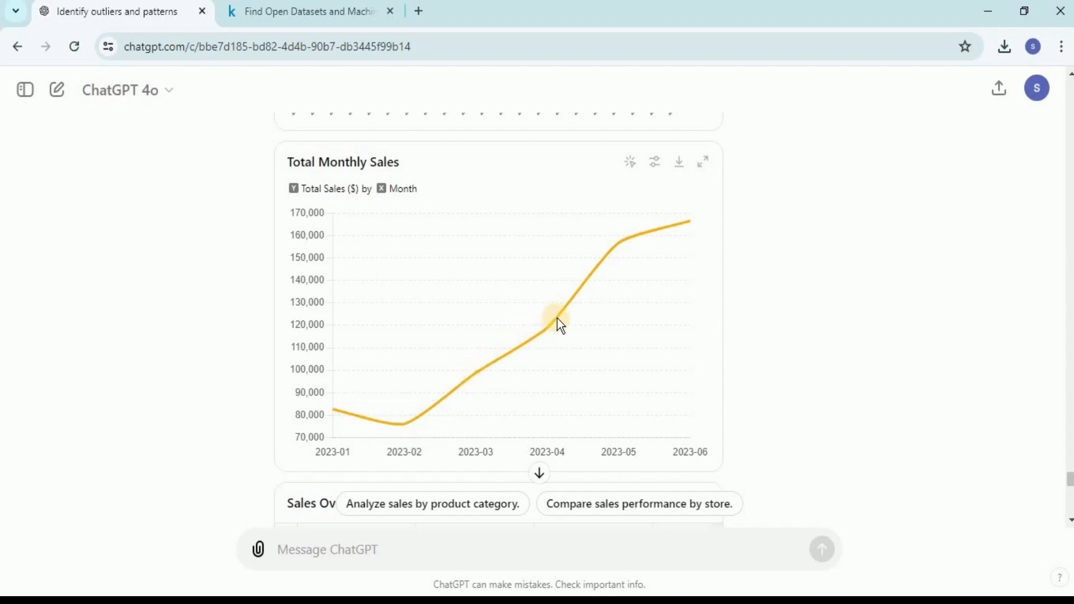
mouse_move(690, 222)
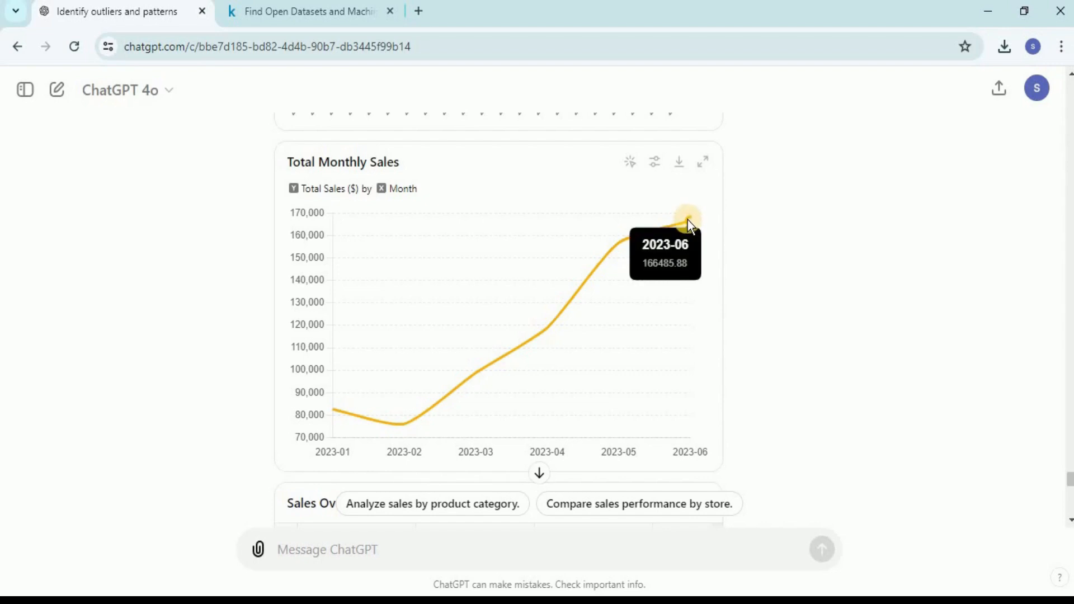
- Browse the Sales Over Time table and read the written summary of daily and monthly sales trends
drag(1070, 480, 1071, 494)
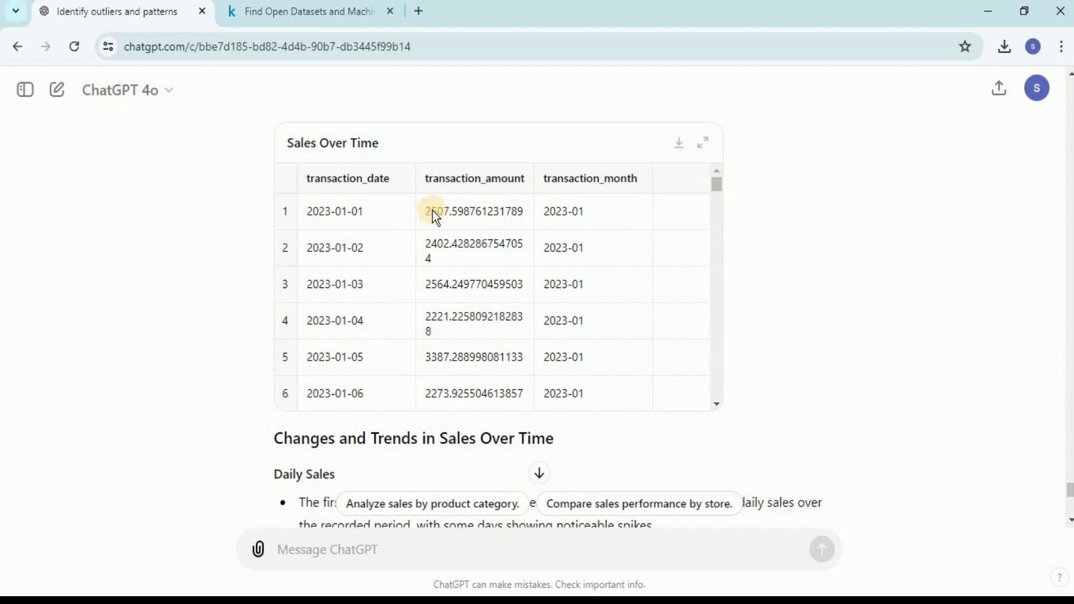
drag(717, 185, 717, 169)
scroll(1066, 493, down, 2)
scroll(1066, 493, down, 2)
scroll(1066, 492, down, 1)
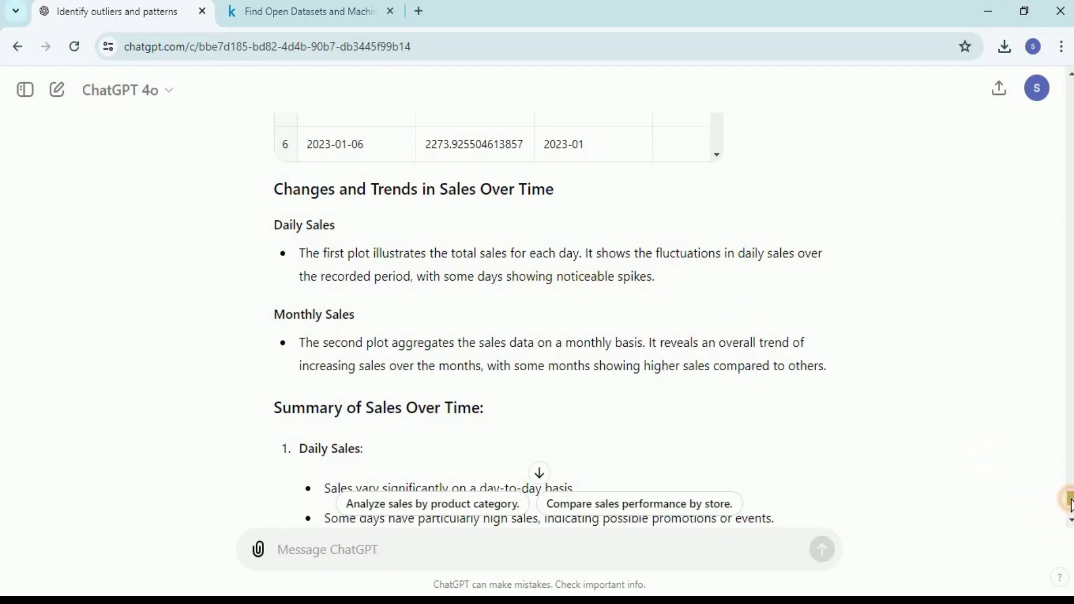
drag(1070, 498, 1071, 505)
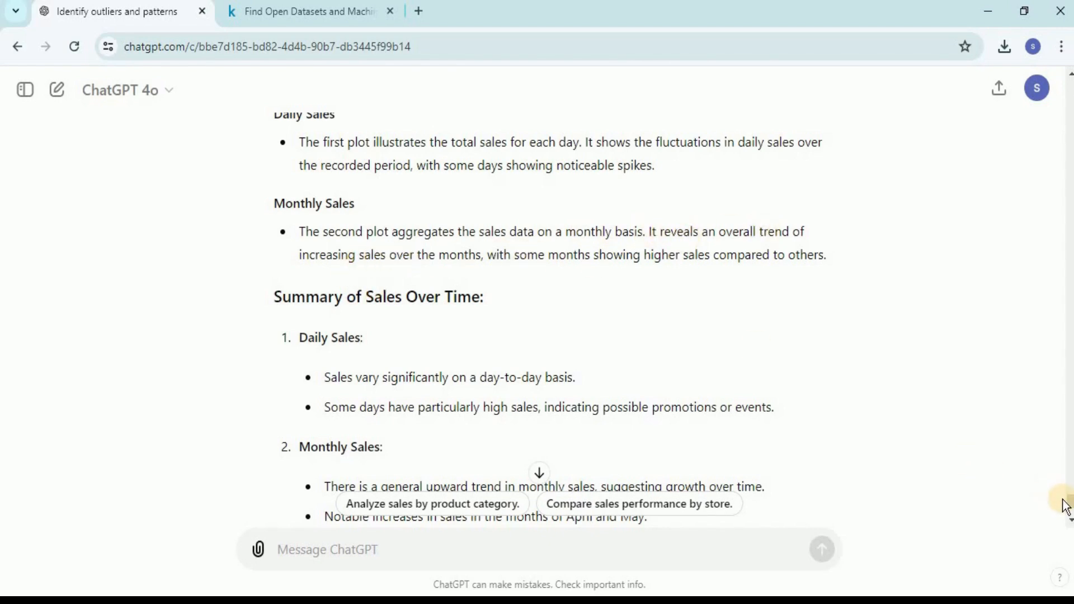
drag(1065, 502, 1071, 508)
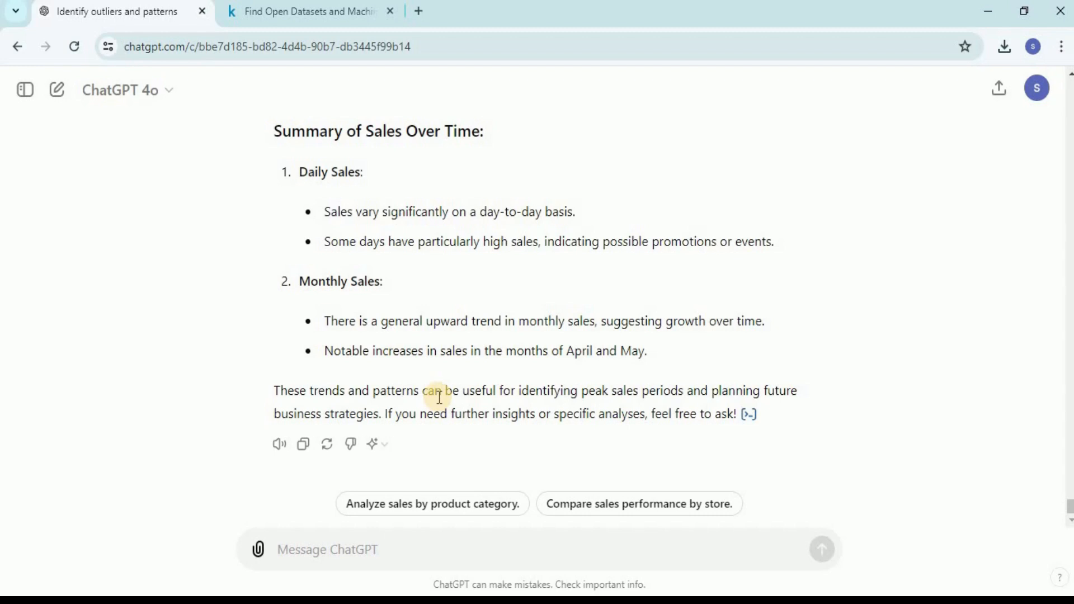
- Submit the prompt "Give me a breakdown of sales by location along with some noticeable differences."
click(361, 547)
text(Give me a breakdown of sales by location along with some noticeable differences.)
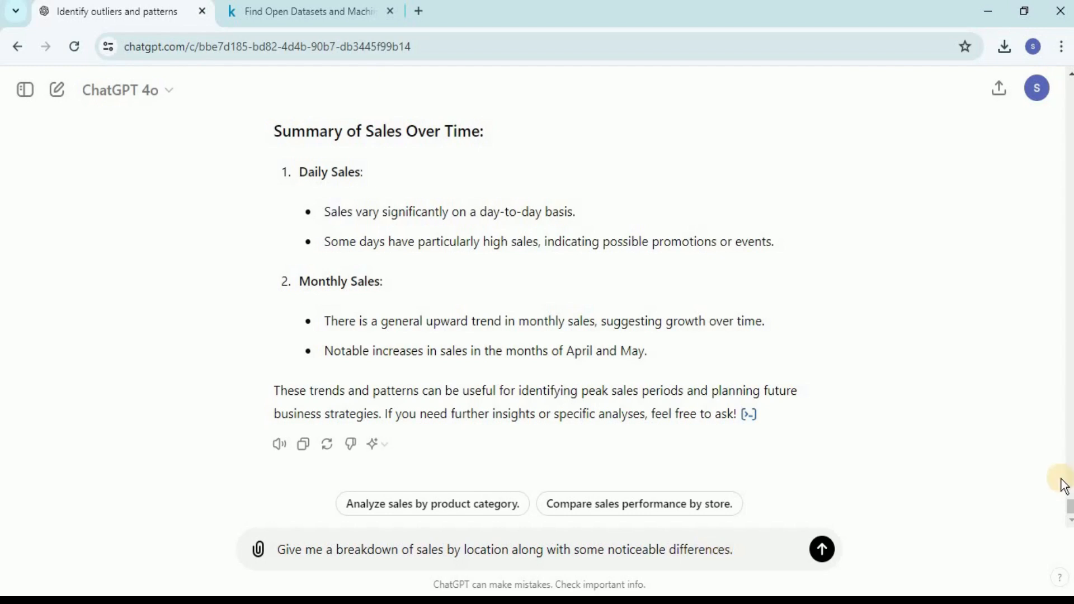
key(Return)
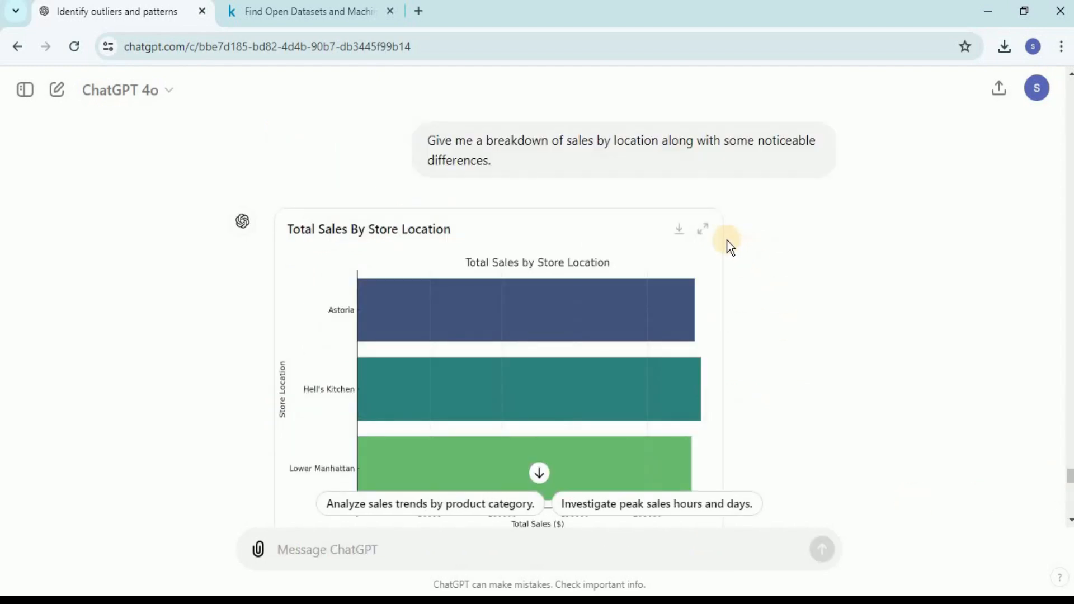
- Examine the enlarged Total Sales By Store Location chart, close it and review the Sales By Store Location table
click(704, 230)
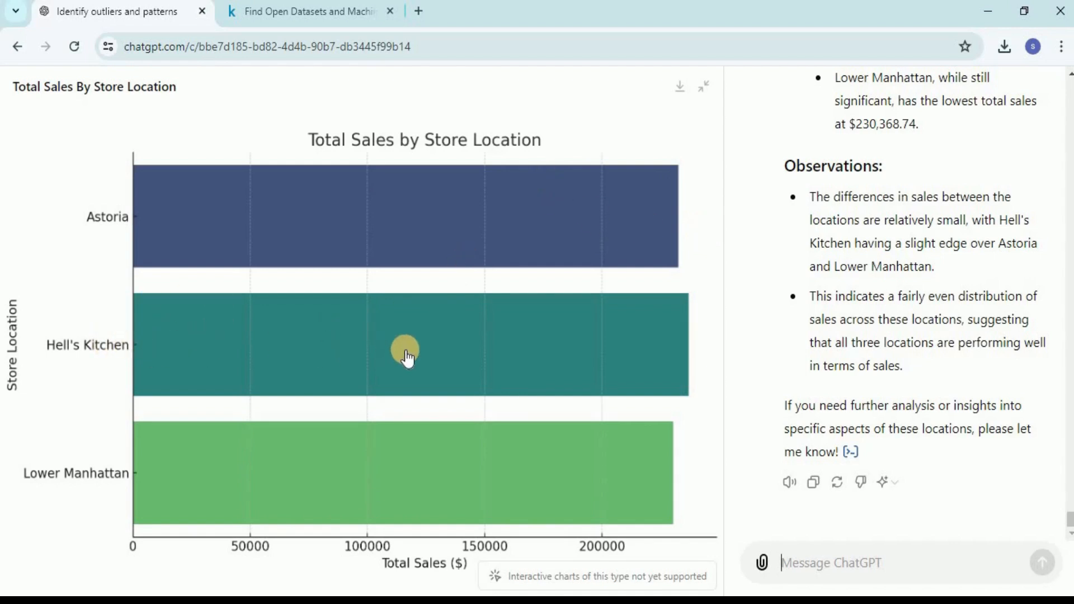
text(1)
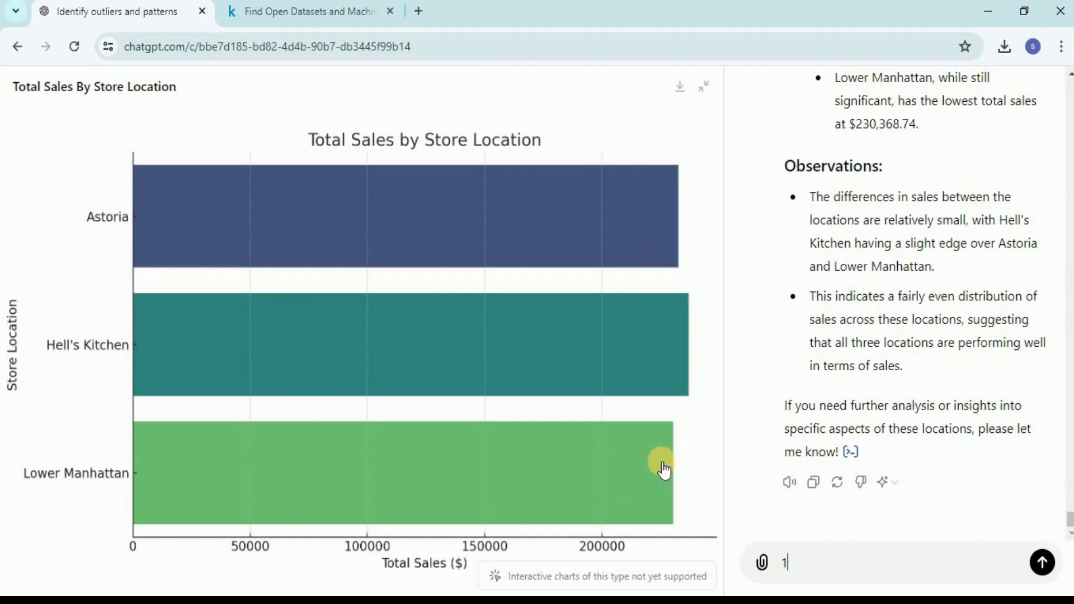
click(704, 87)
drag(1067, 478, 1070, 488)
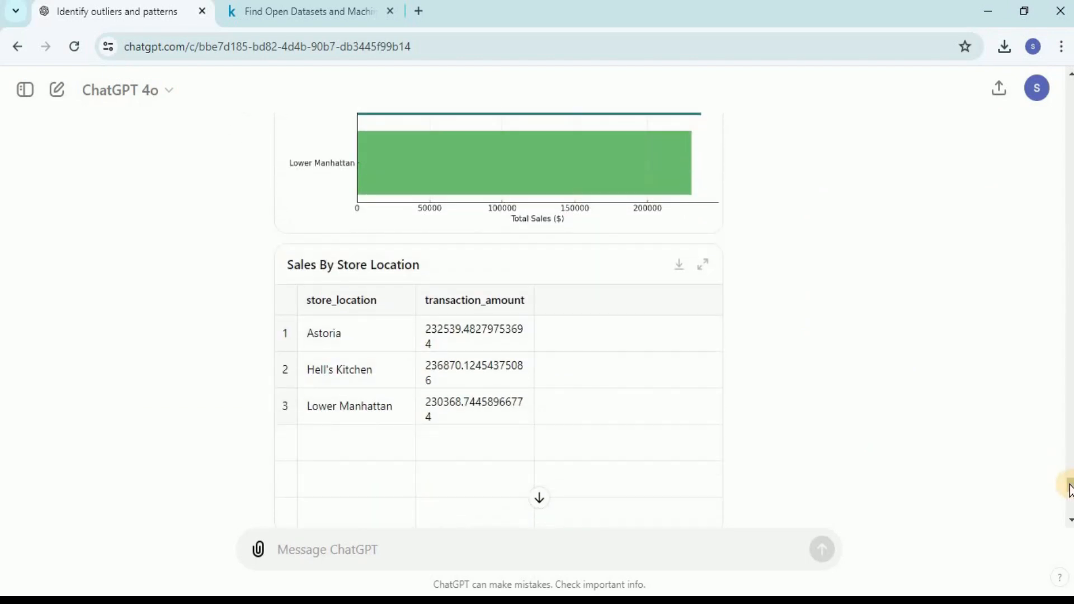
- Read the Breakdown of Sales by Location table along with its noticeable differences and observations
drag(1070, 488, 1070, 492)
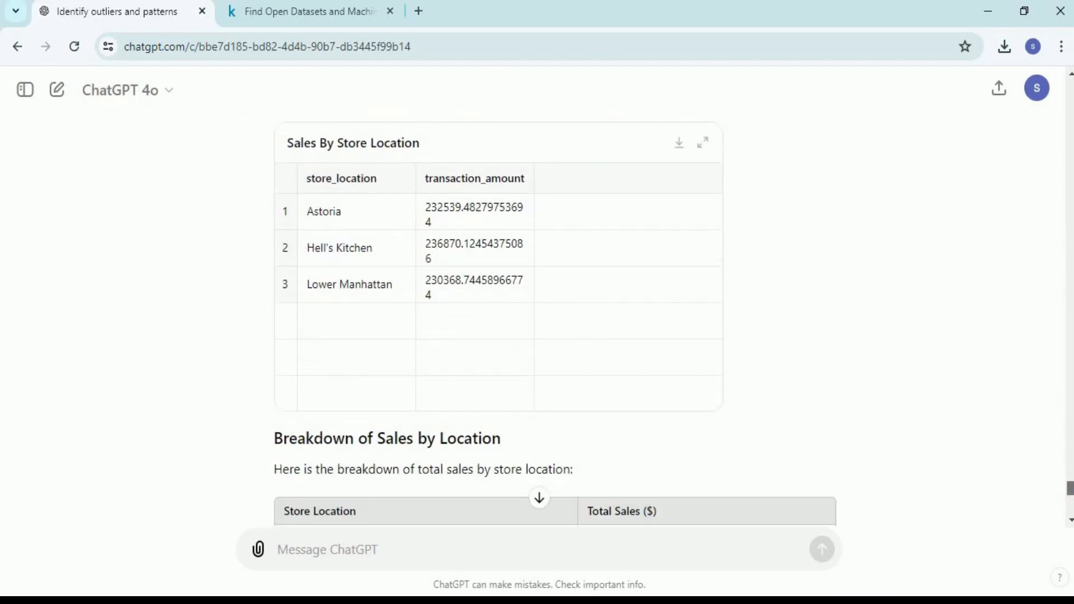
scroll(324, 232, down, 2)
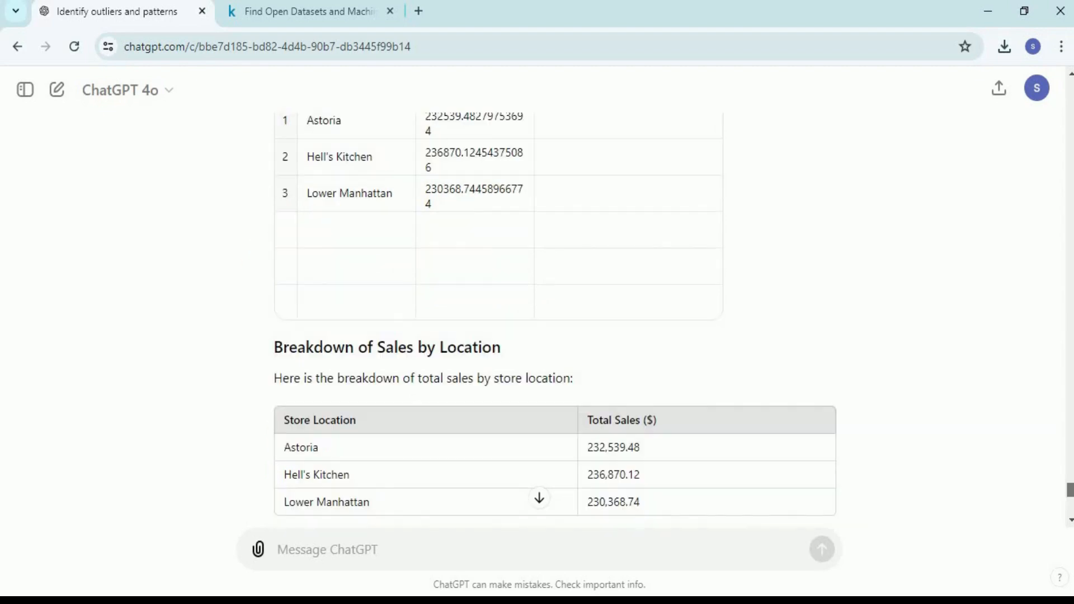
scroll(556, 313, down, 3)
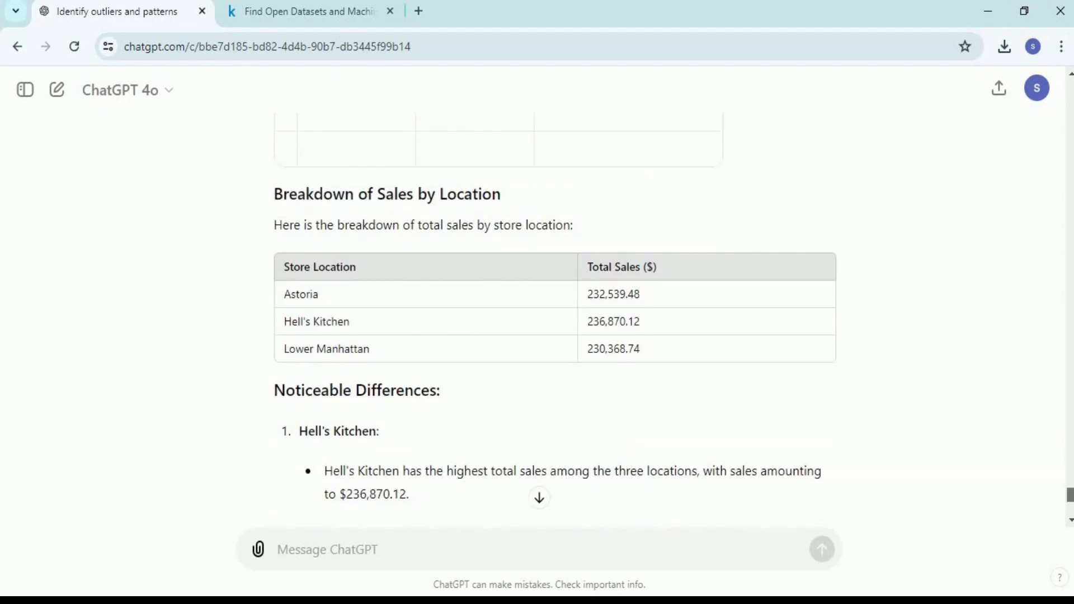
scroll(555, 313, down, 4)
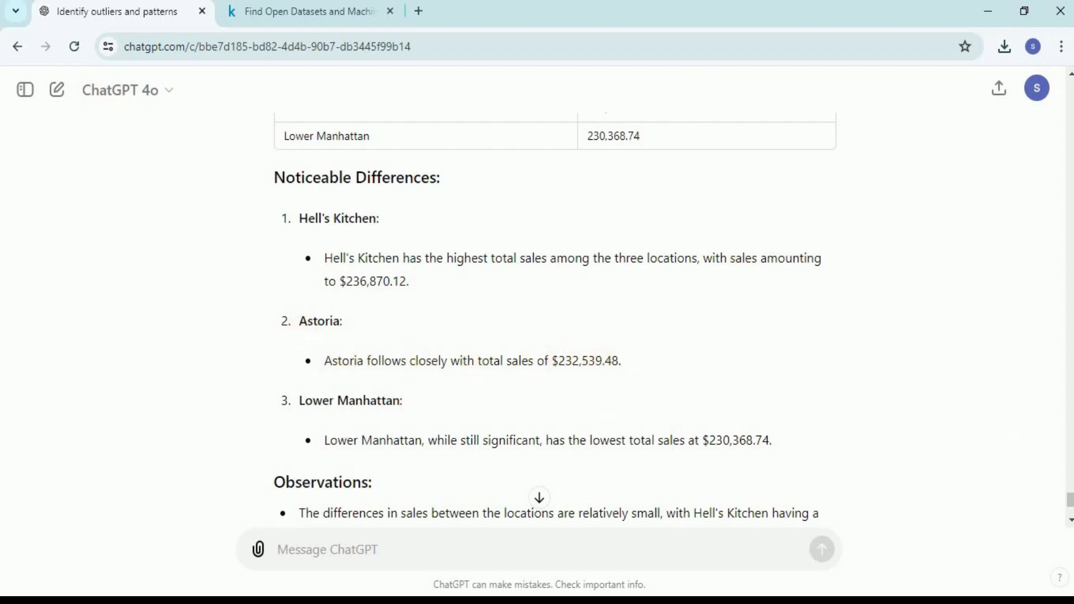
scroll(1070, 505, down, 3)
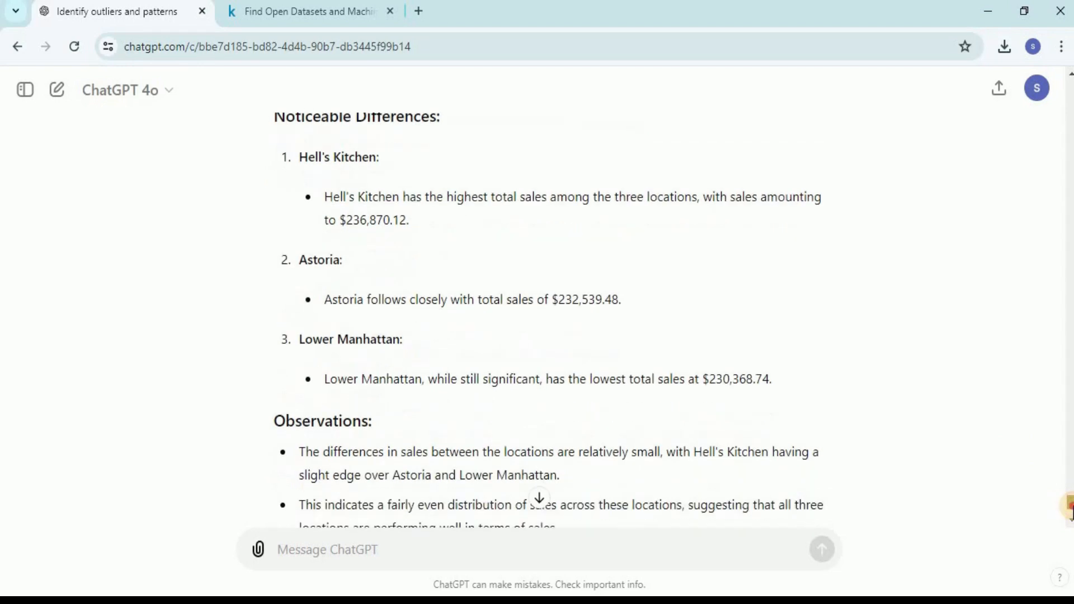
scroll(1070, 505, down, 1)
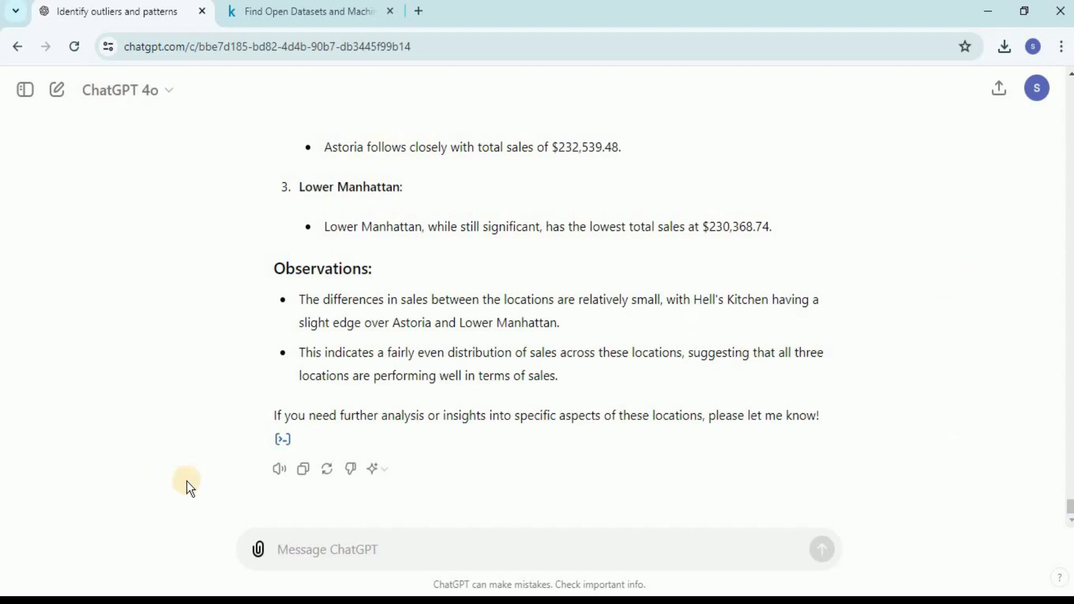
- Submit the prompt "What are the best and worst selling products? Include some visuals in your analysis."
click(343, 547)
text(What are the best and worst selling products? Include some visuals in your analysis.)
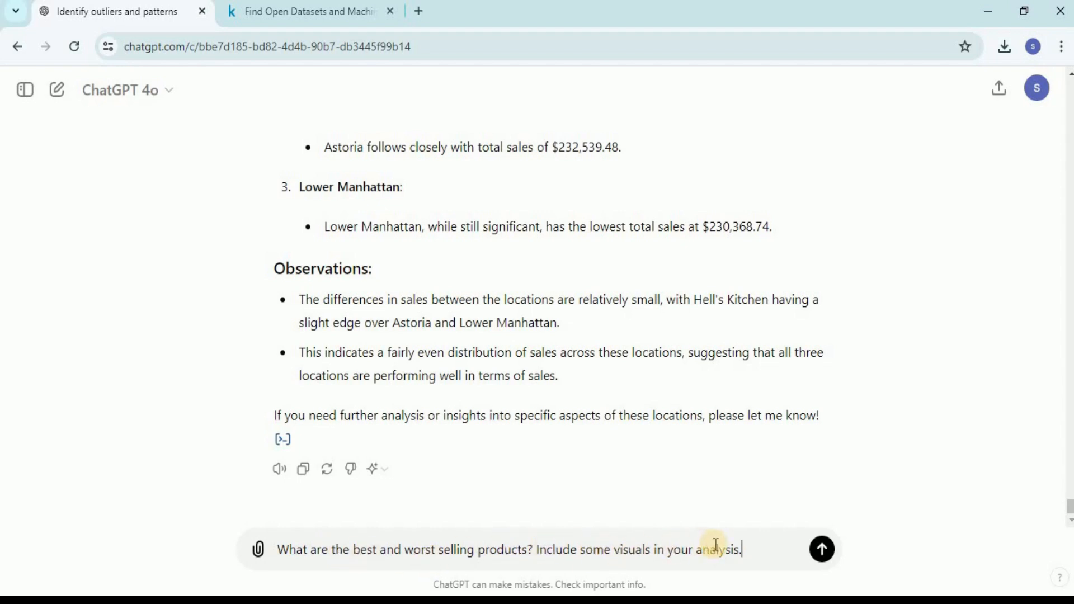
key(Return)
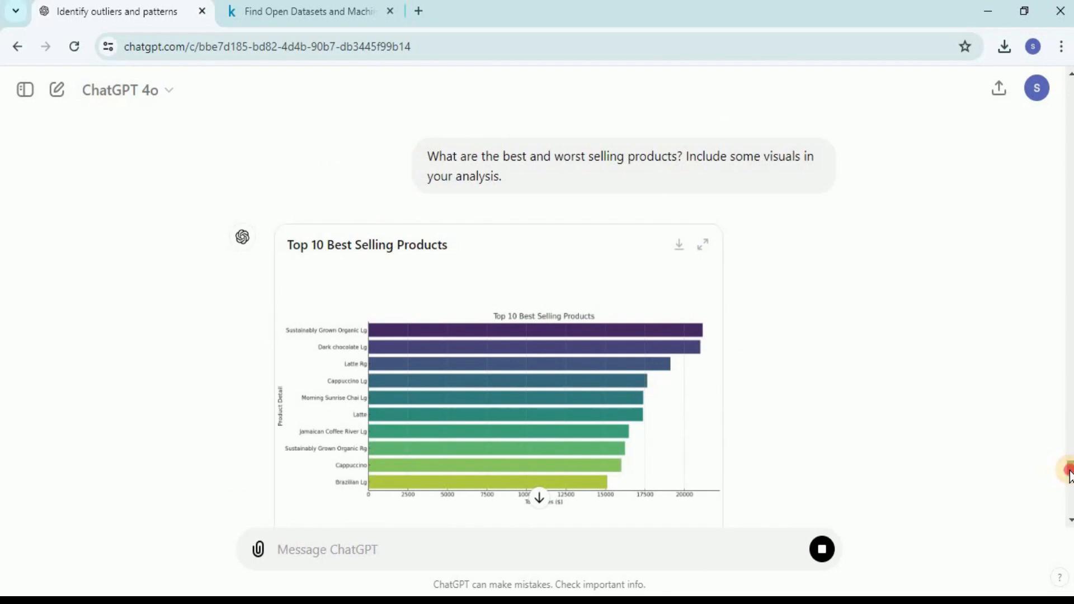
- Examine the Top 10 Best Selling Products and Top 10 Worst Selling Products charts in enlarged view and close them
scroll(1066, 481, down, 2)
drag(1070, 474, 1070, 469)
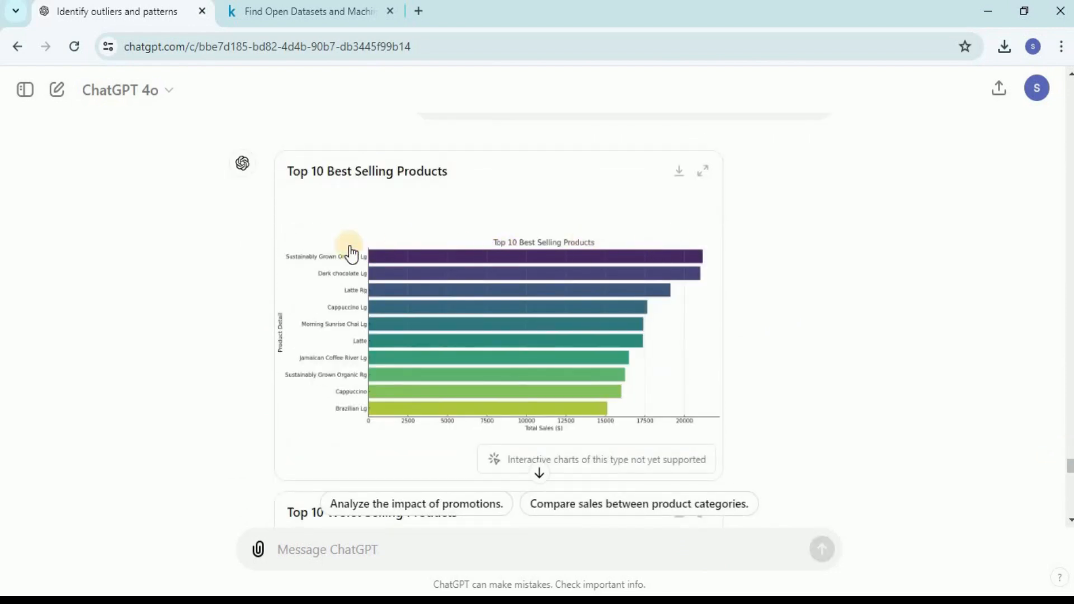
click(706, 174)
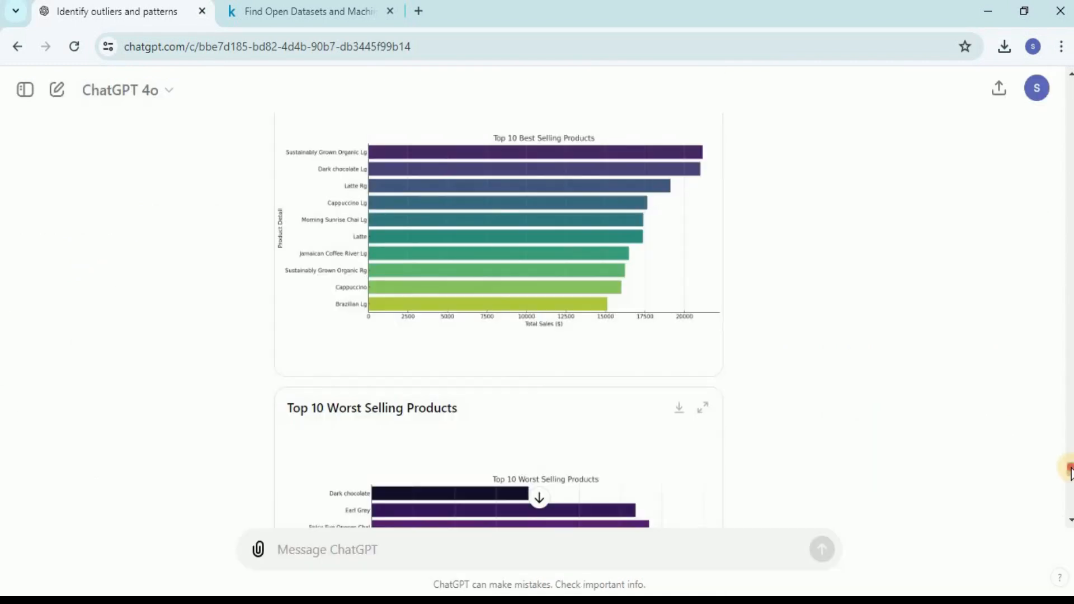
drag(1070, 469, 1070, 476)
click(703, 234)
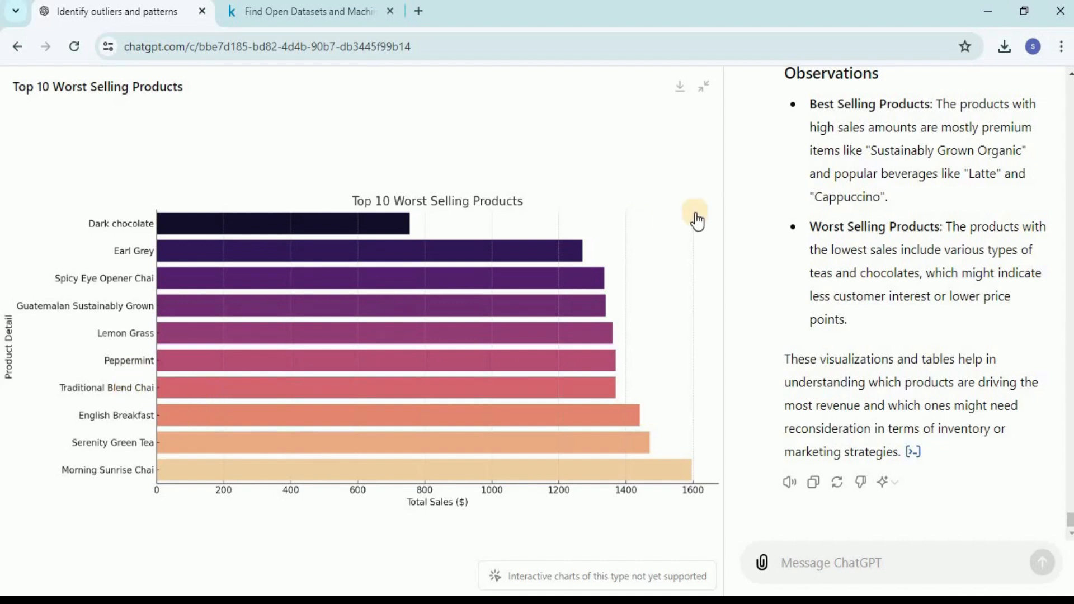
click(705, 90)
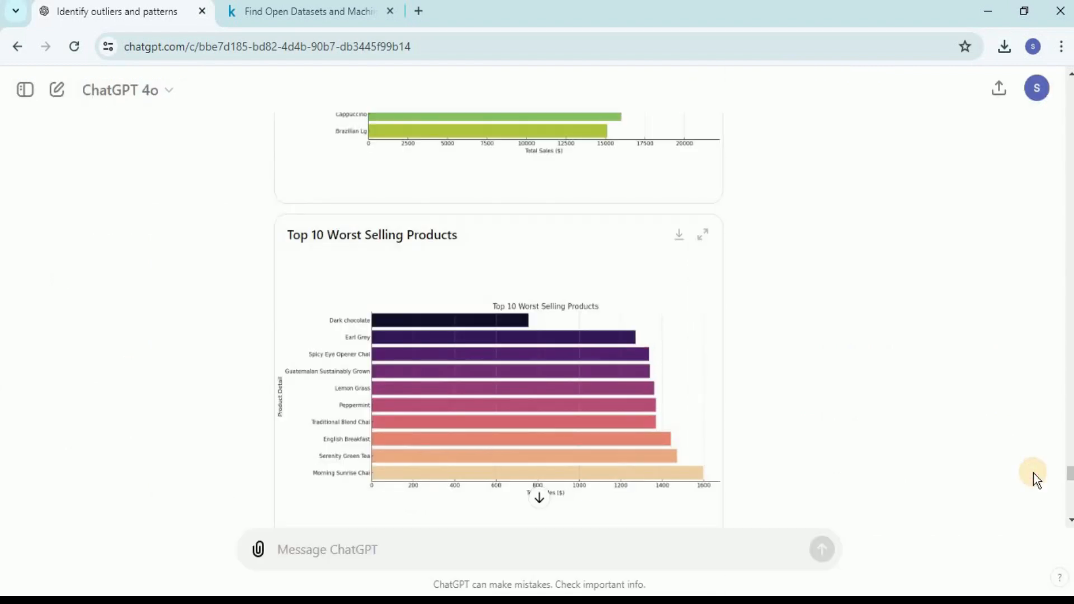
- Review the Best And Worst Selling Products table, the top 10 lists and the written observations
drag(1070, 471, 1070, 485)
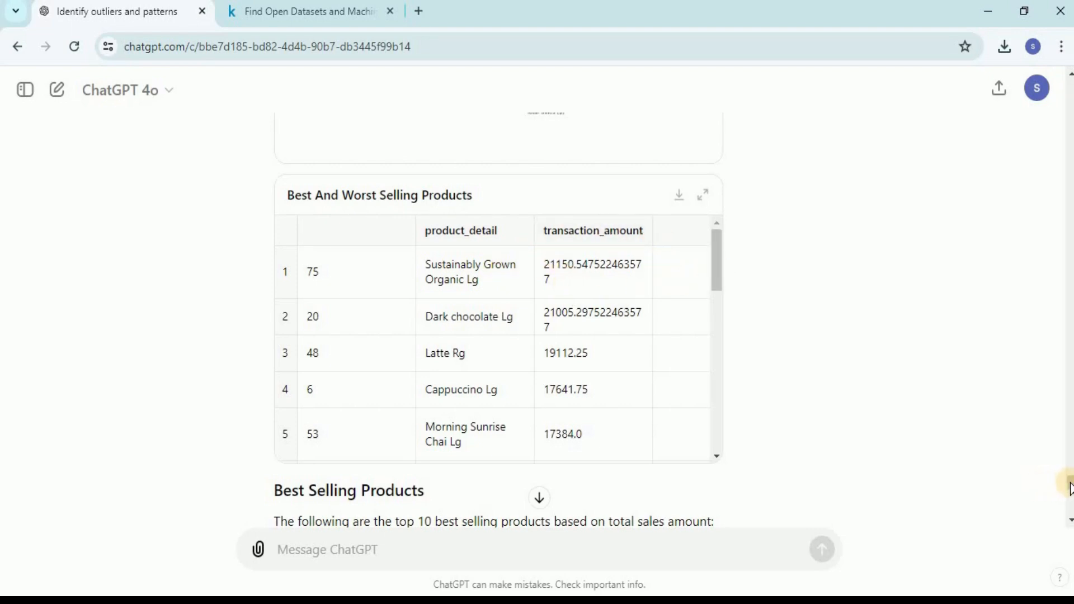
drag(1069, 489, 1070, 491)
scroll(1069, 491, down, 4)
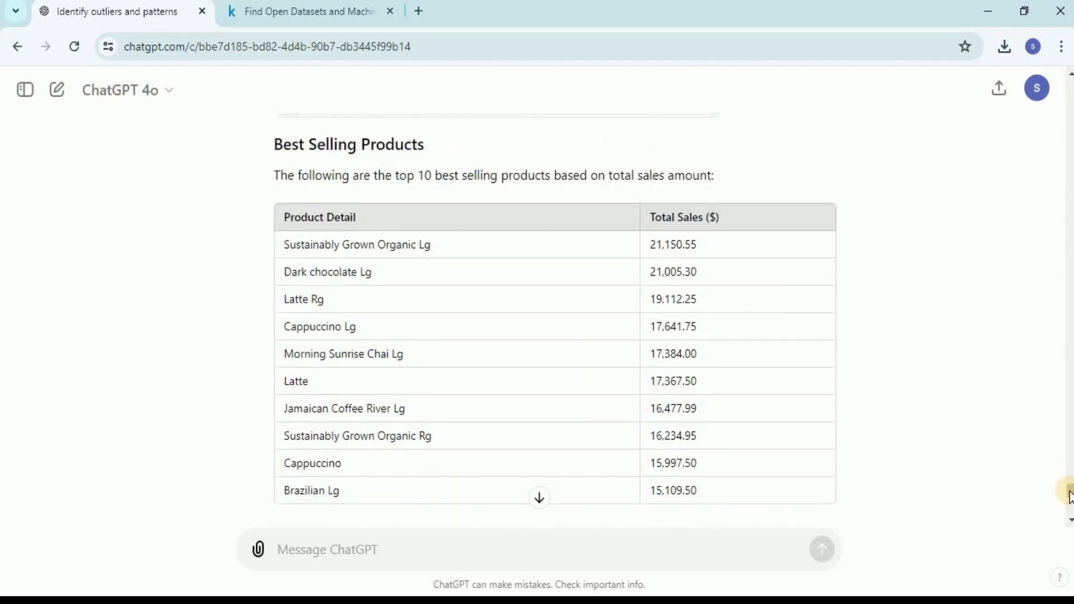
drag(1069, 491, 1069, 506)
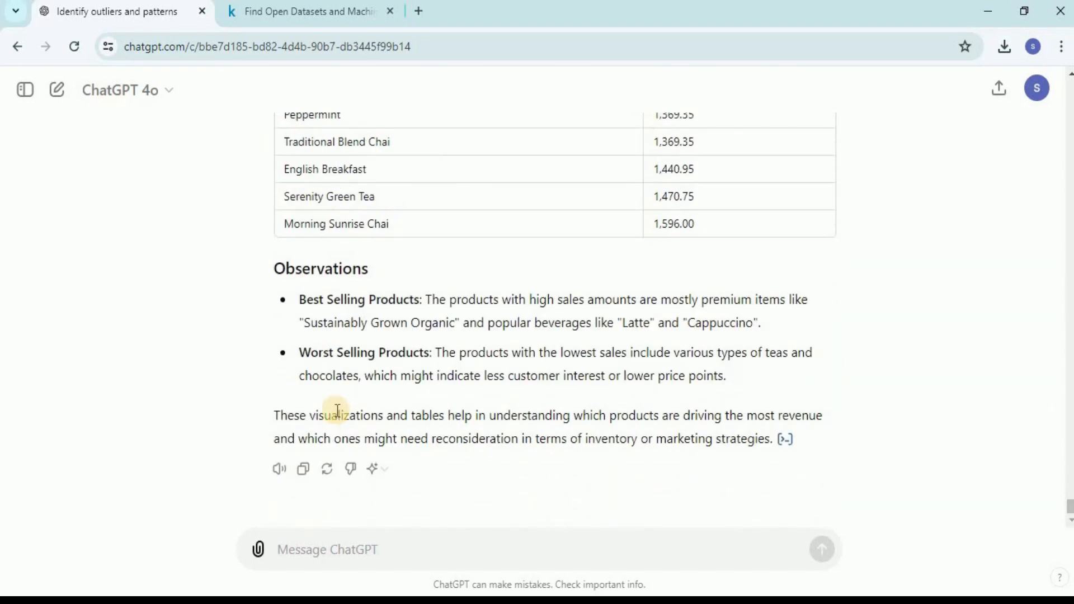
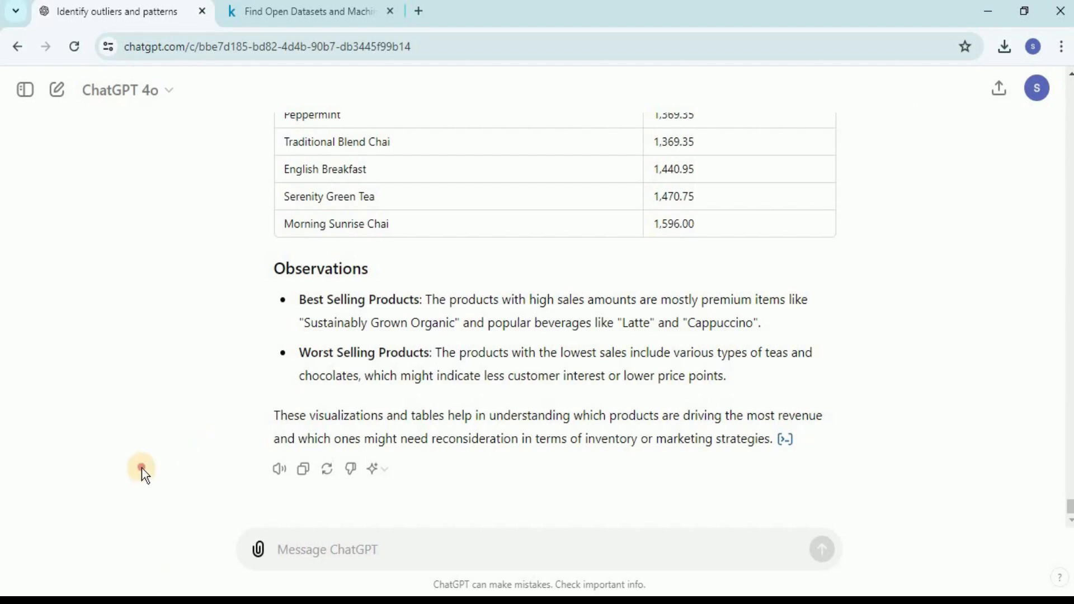
- Ask "Based on everything you have observed in the data, can you provide detailed insights on key trends and then generate actionable recommendations on how to improve sales?"
click(323, 538)
text(Based on everything you have observed in the data, can you provide detailed insights on key trends and then generate actionable recommendations on how to improve sales?)
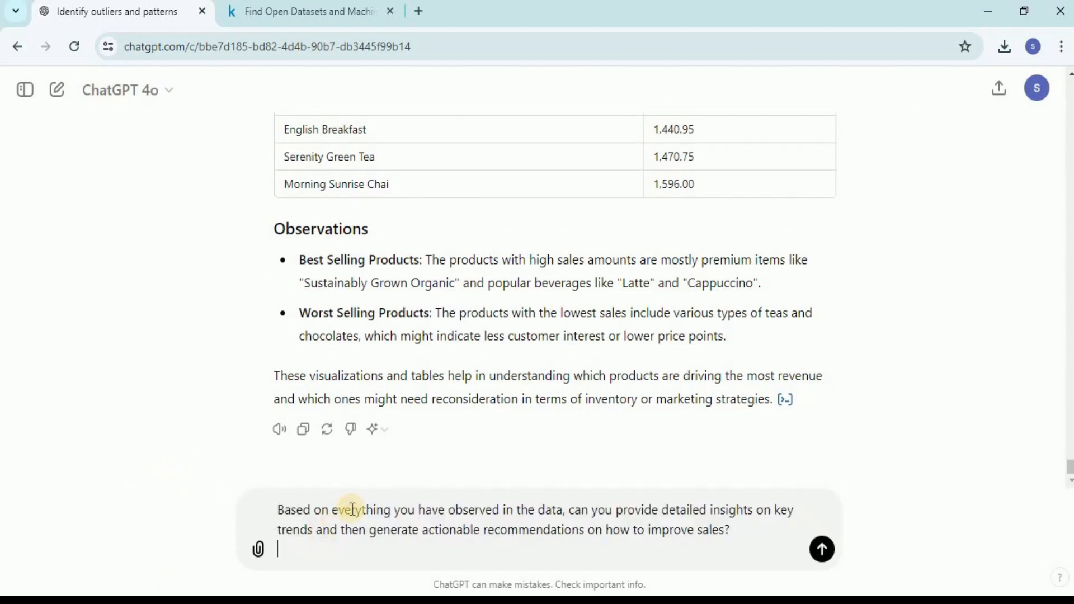
click(737, 537)
key(Return)
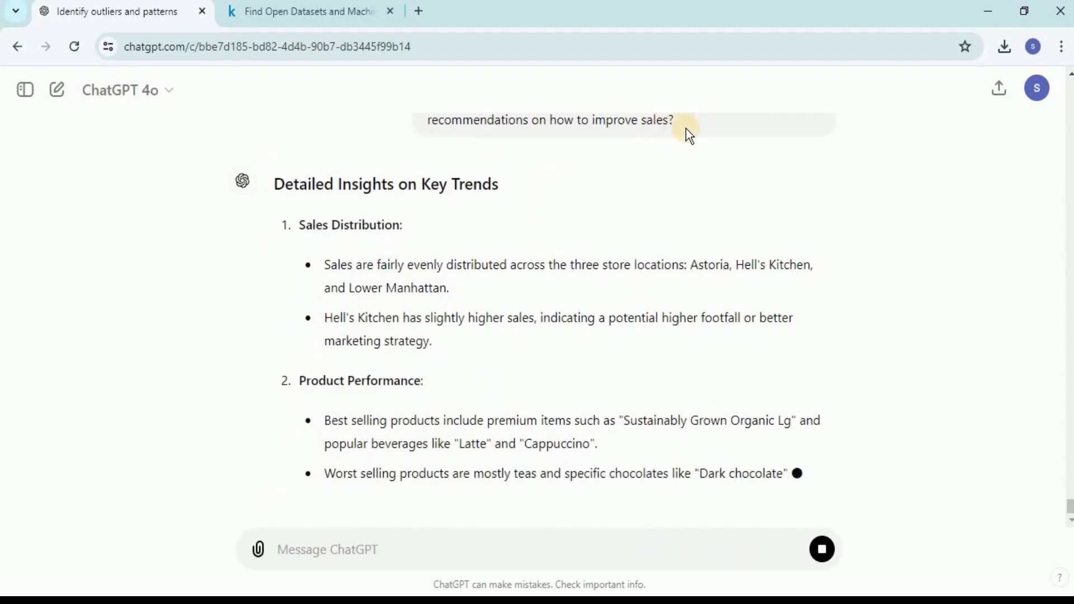
- Read the Detailed Insights on Key Trends, from Sales Distribution through Pricing Strategy
scroll(695, 247, up, 4)
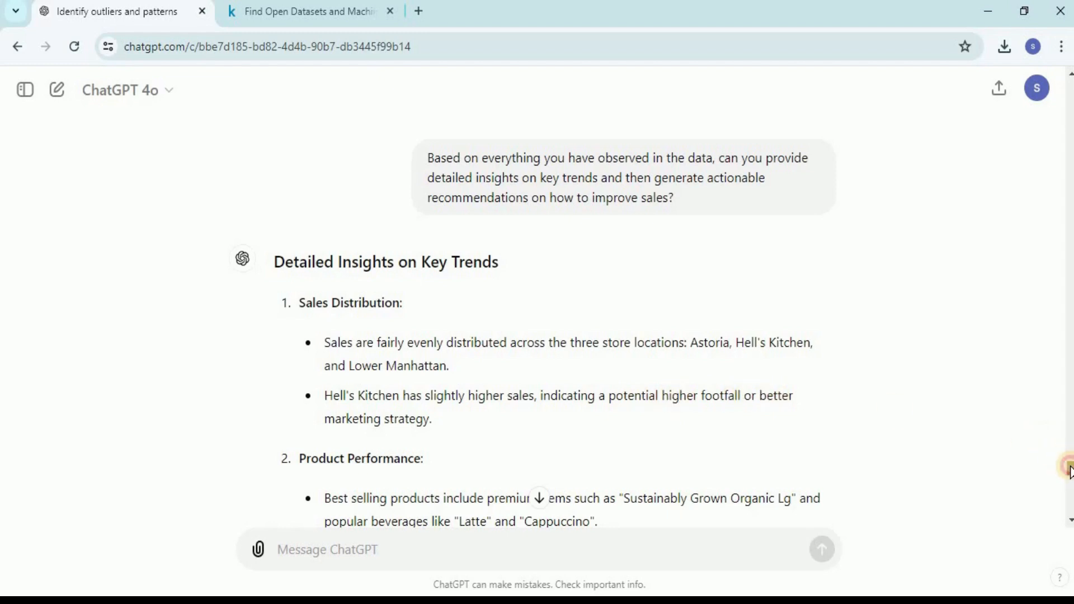
scroll(1070, 472, down, 3)
scroll(1070, 475, down, 2)
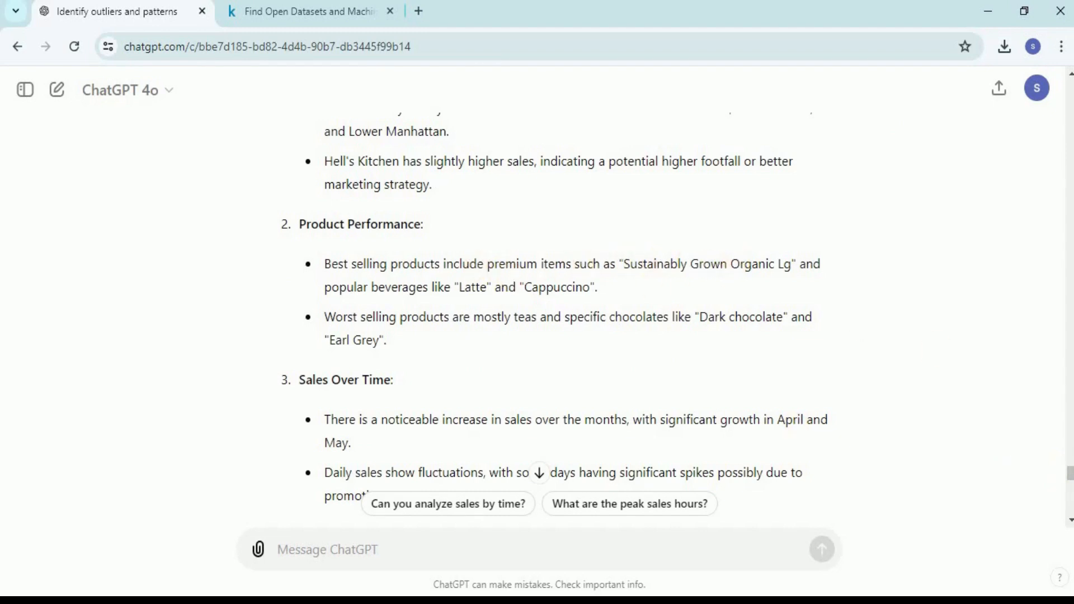
scroll(1069, 480, down, 2)
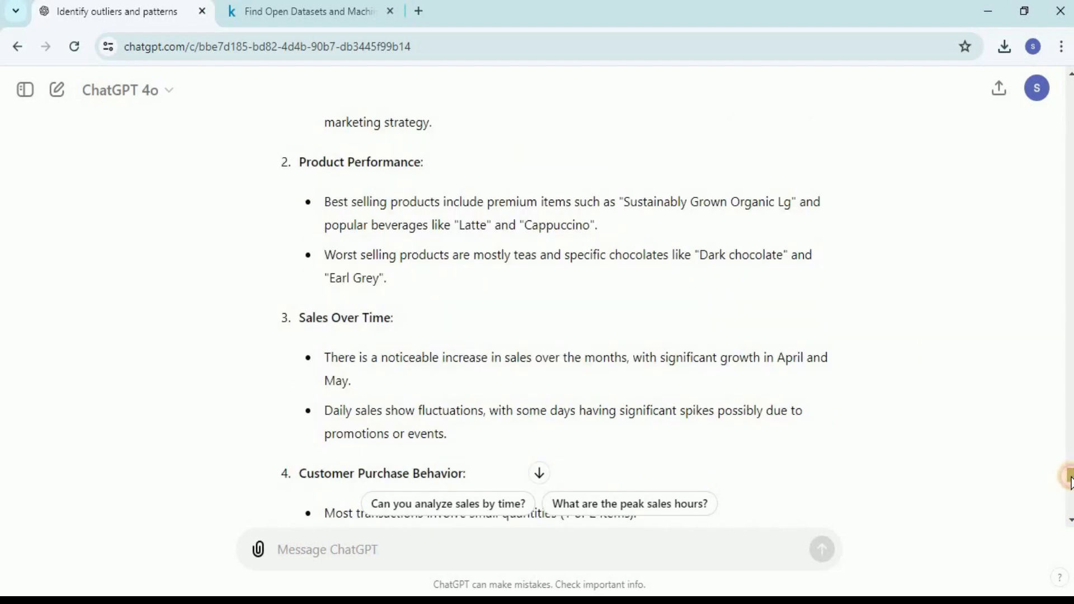
scroll(1070, 480, down, 2)
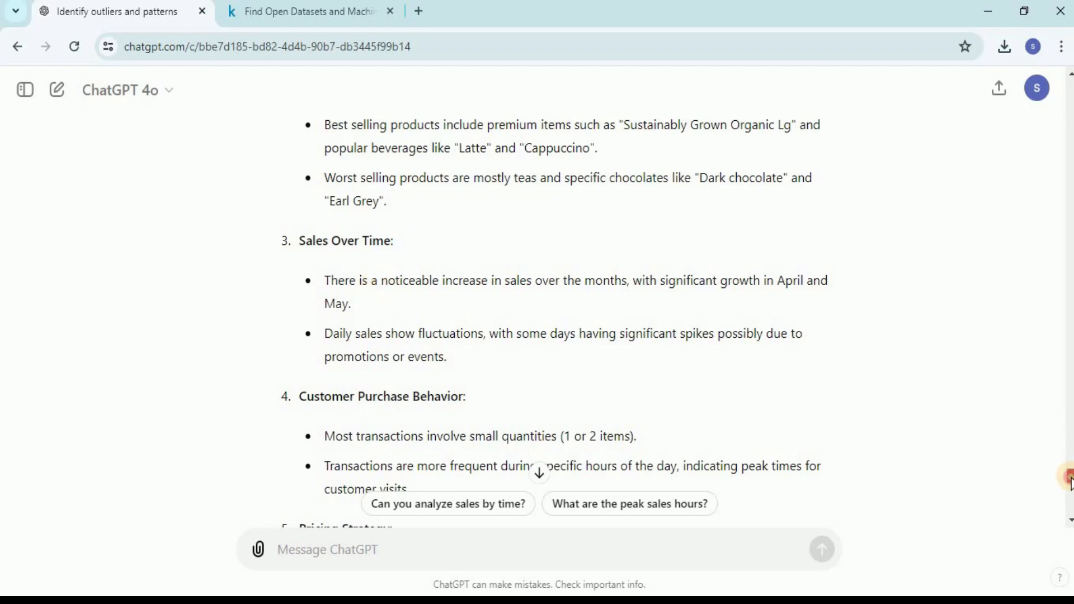
scroll(1069, 480, down, 3)
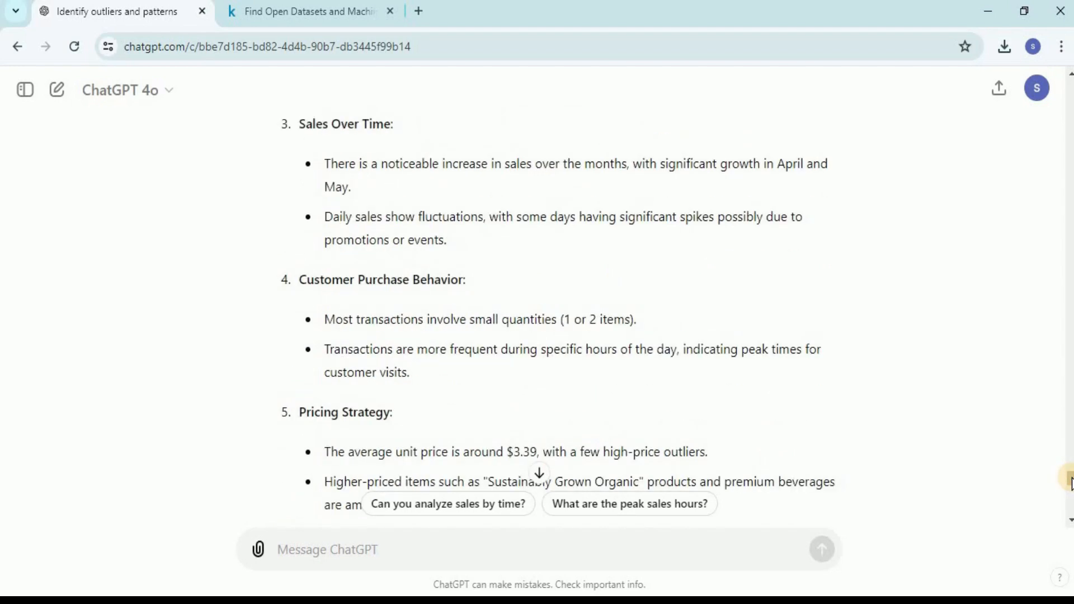
scroll(1069, 480, down, 3)
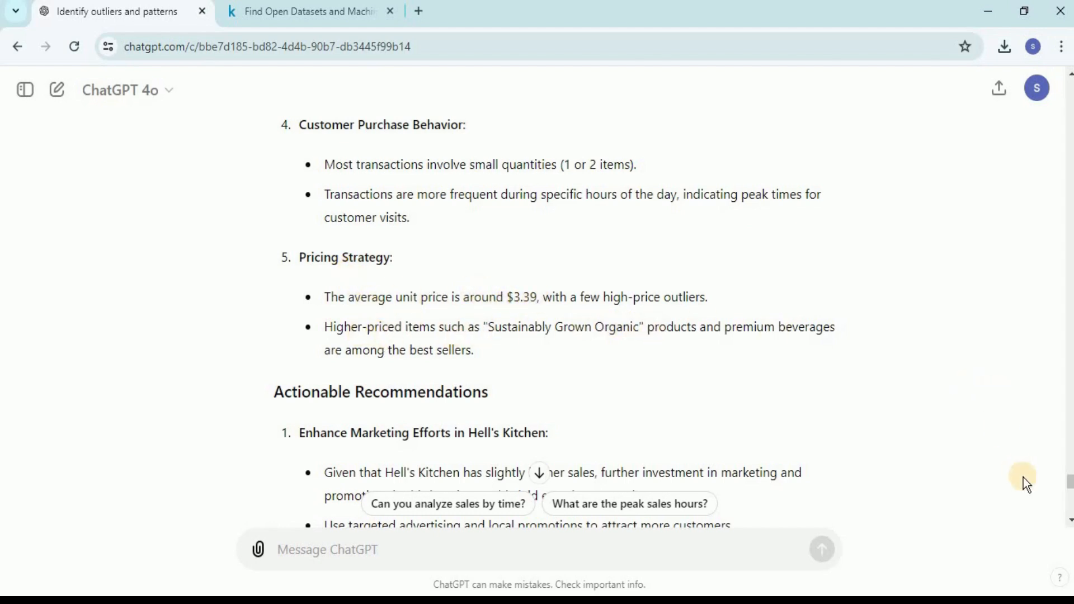
- Read the Actionable Recommendations, from marketing in Hell's Kitchen to expanding popular product lines, and the Conclusion
drag(1073, 490, 1073, 494)
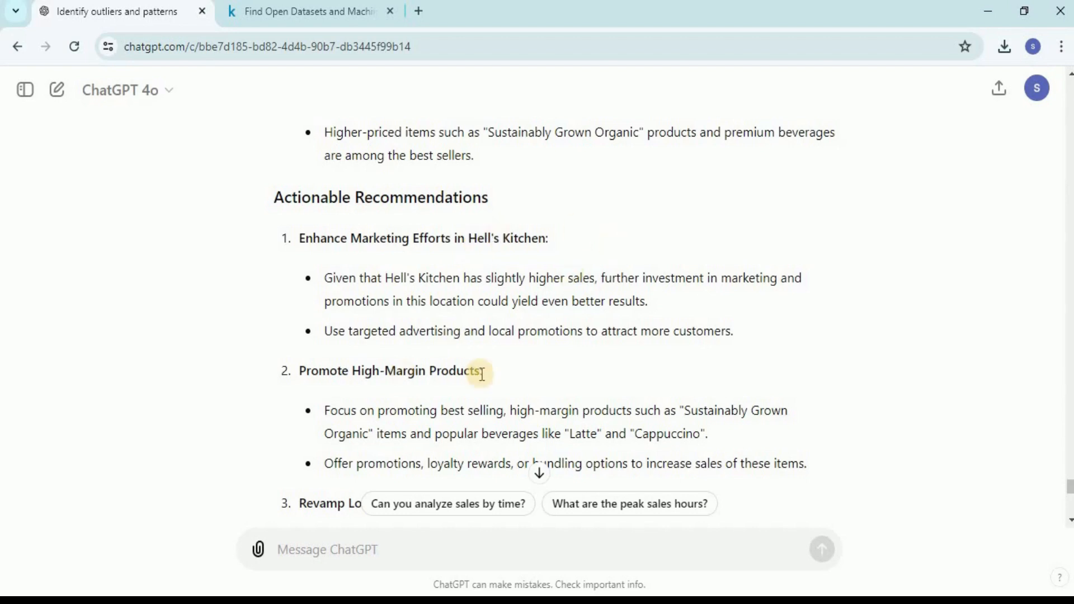
scroll(537, 302, down, 2)
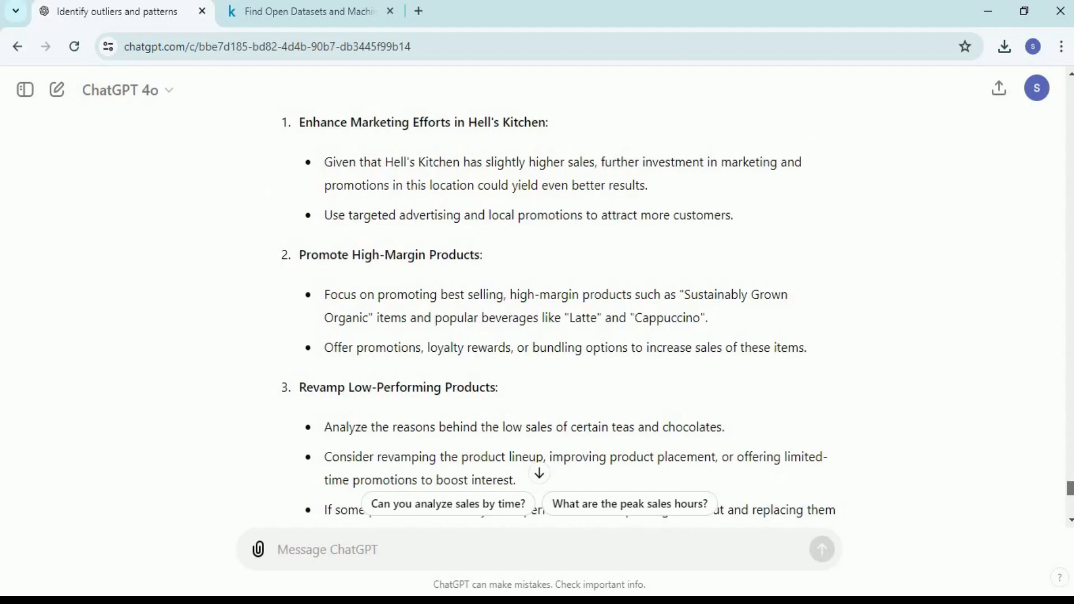
scroll(558, 317, down, 1)
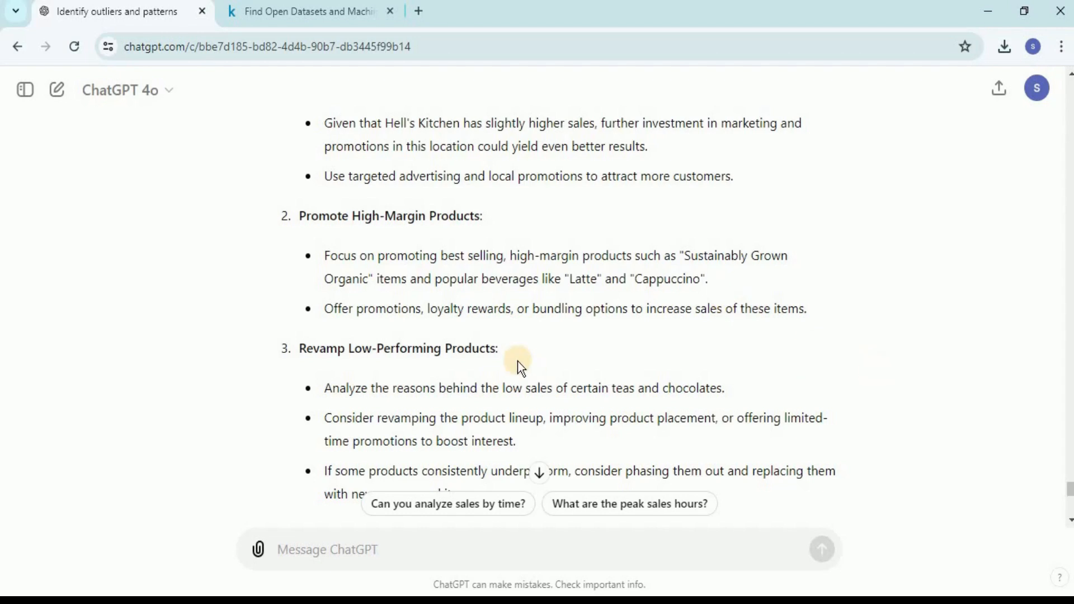
scroll(515, 359, down, 1)
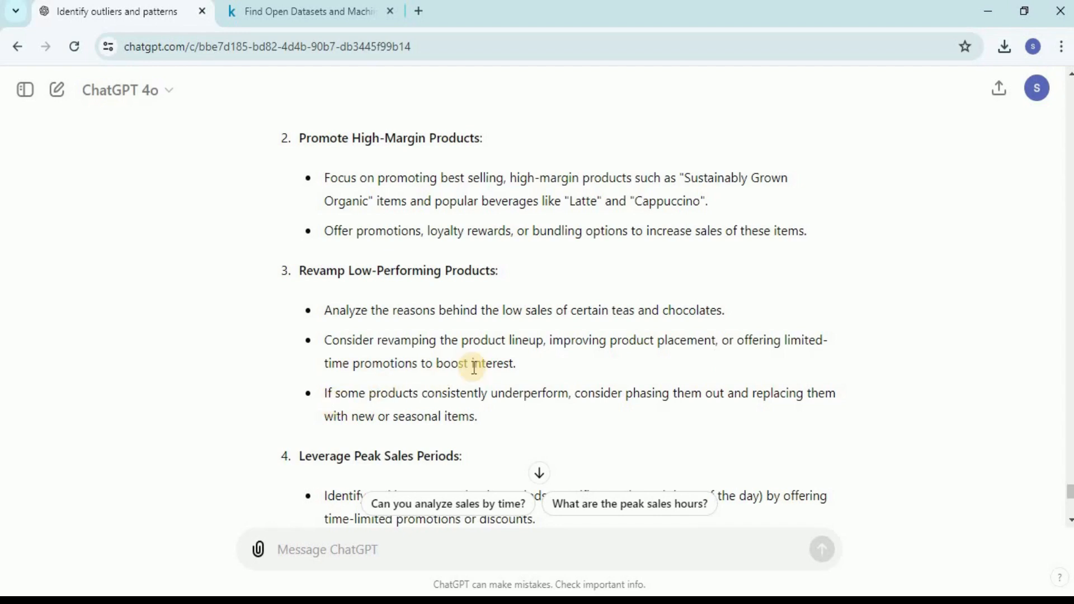
scroll(587, 369, down, 4)
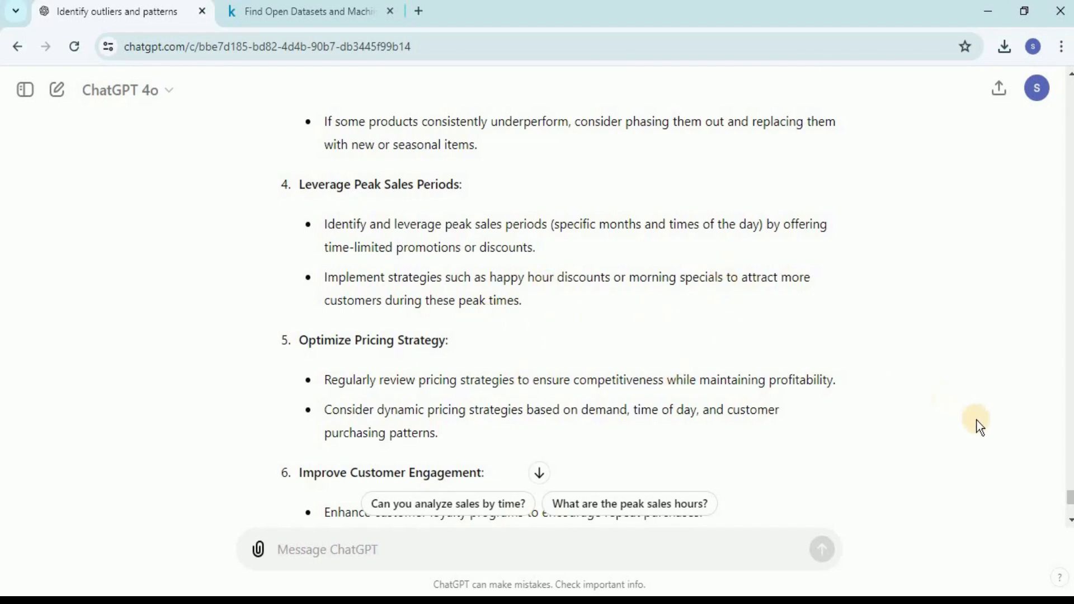
drag(1070, 495, 1069, 512)
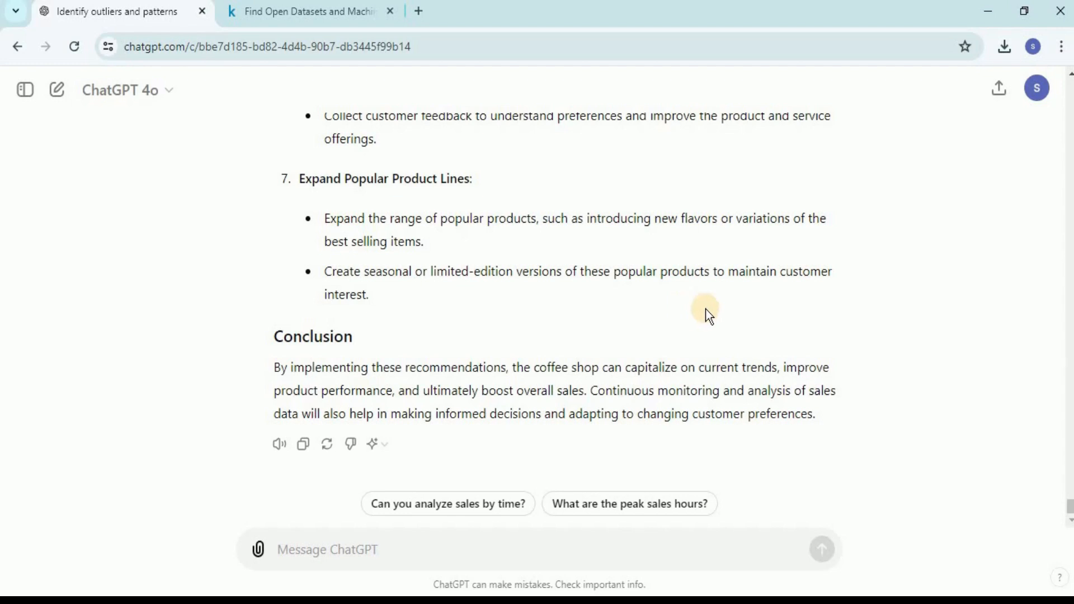
click(1063, 466)
drag(1061, 466, 1062, 582)
- Switch to Excel to view the raw Coffee Shop Sales.csv data and minimize the workbook
click(263, 601)
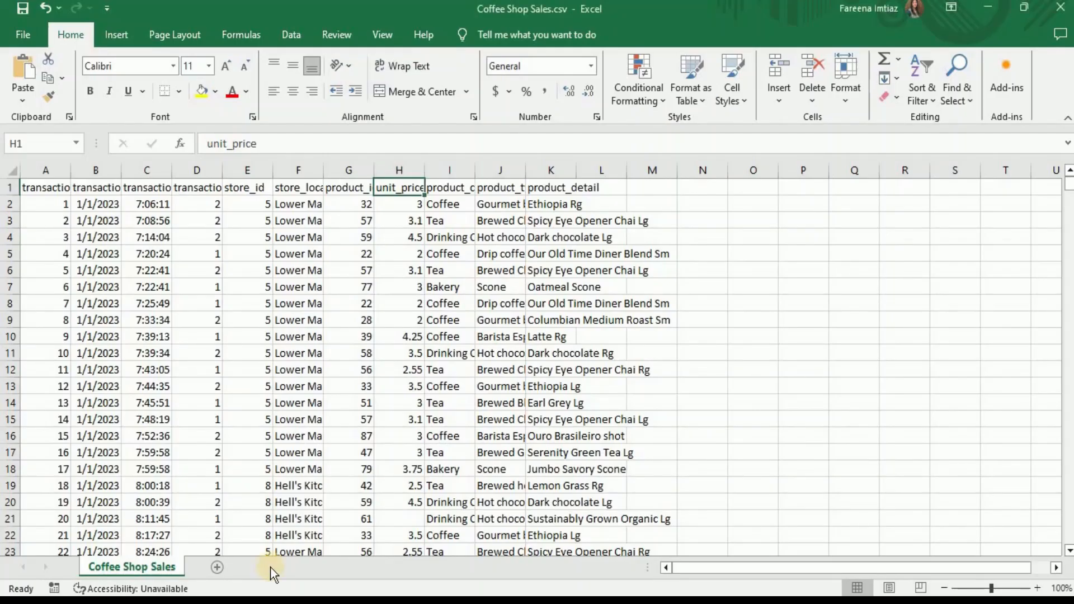
click(287, 317)
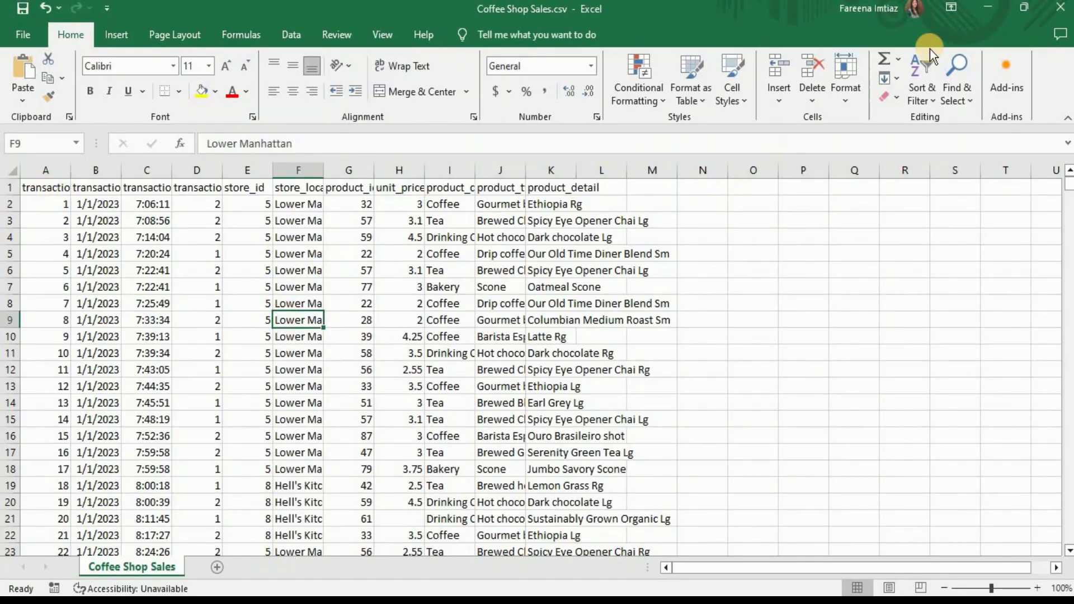
click(986, 10)
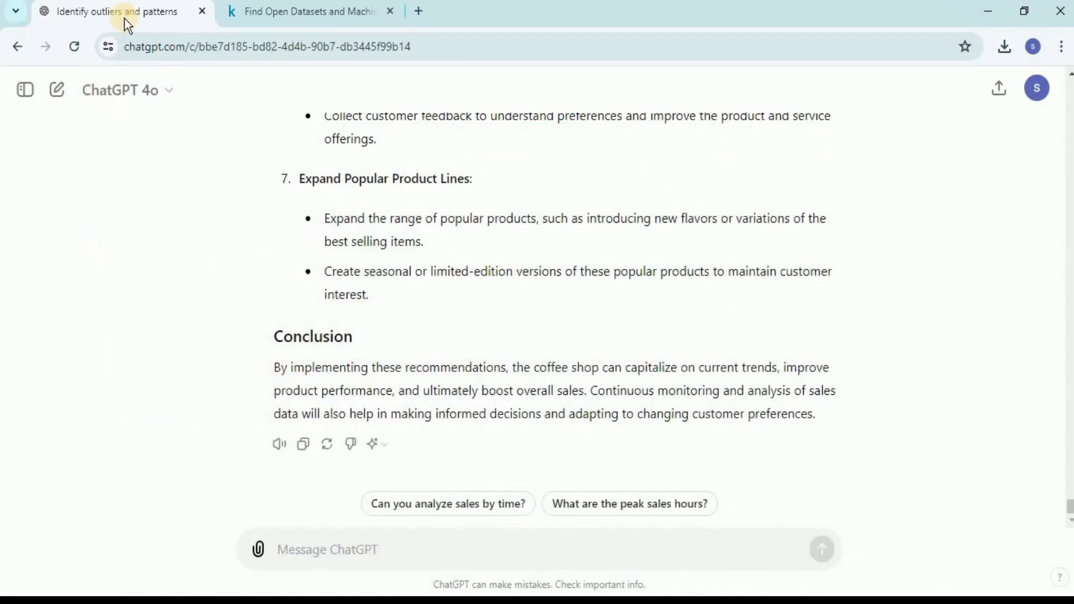
- Browse the SkillCurb channel's videos on YouTube and return to the ChatGPT conversation
click(446, 25)
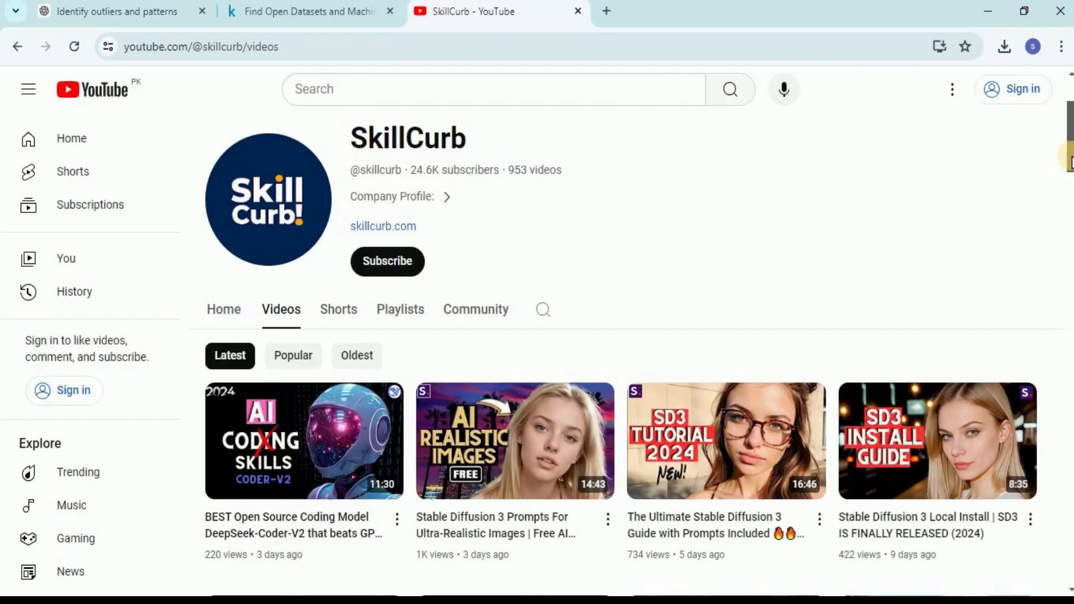
drag(1070, 162, 1072, 187)
click(112, 12)
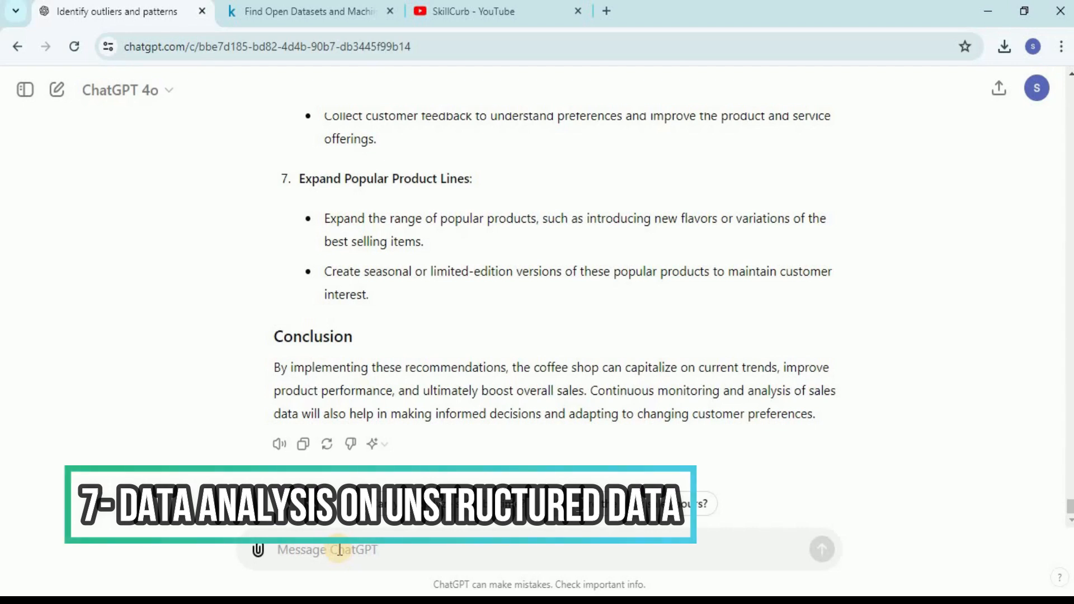
- Submit a prompt announcing unstructured data and requesting a table of every video title with counts, followed by analysis and insights
text(I will give you some unstructured data and you would create create a table for every video title with counts and then perform some analysis and bring insights.)
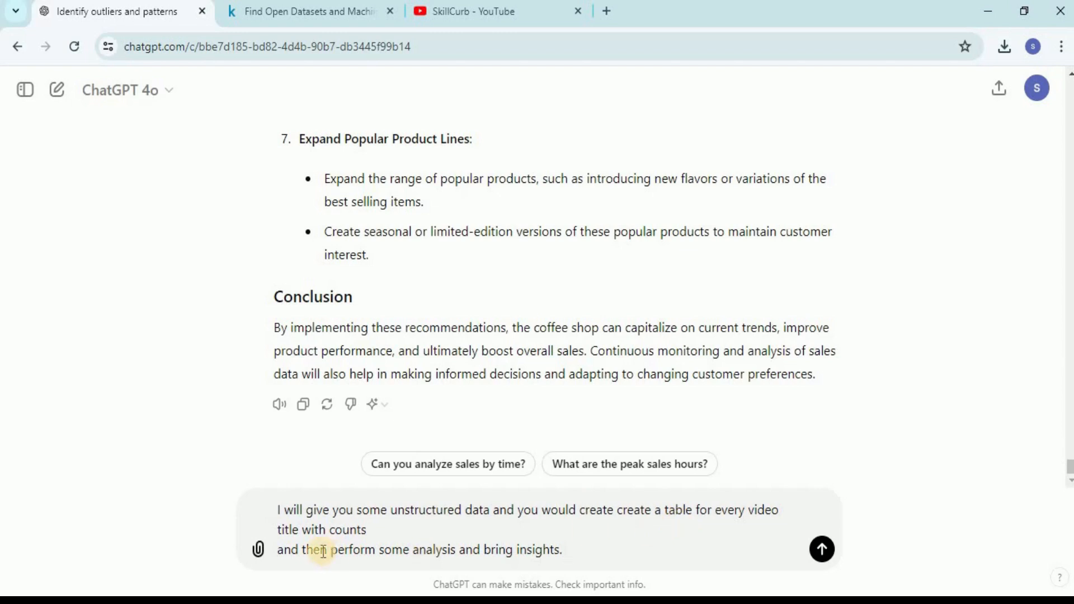
click(280, 551)
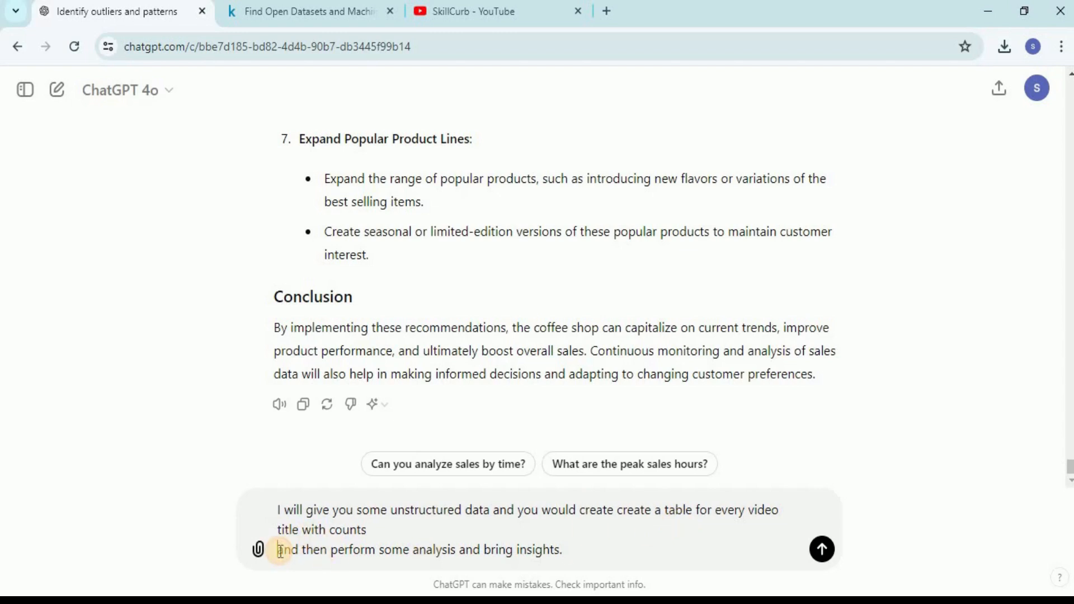
key(BackSpace)
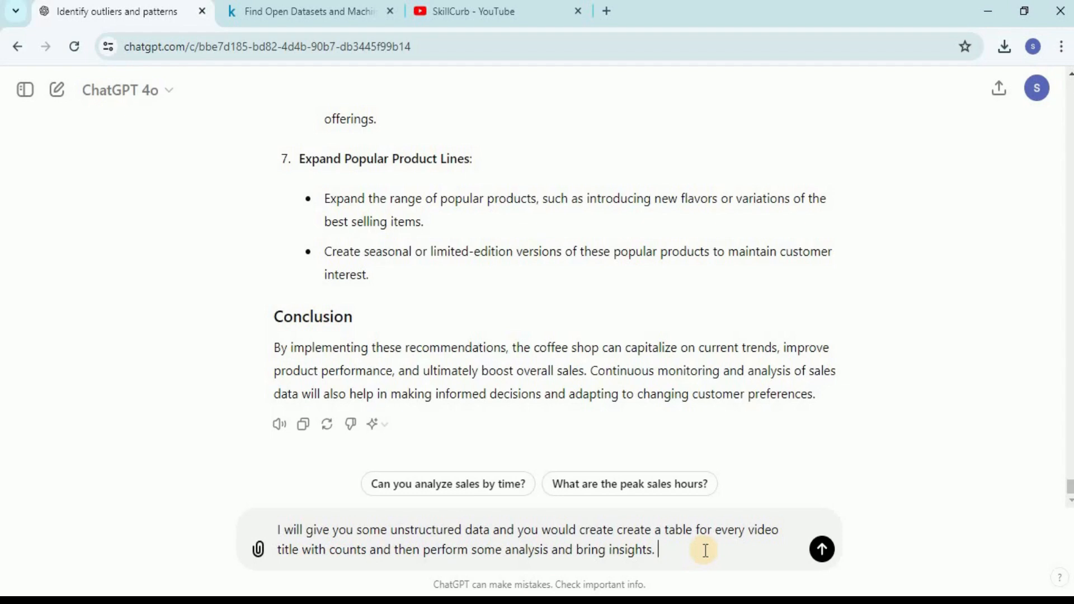
key(Return)
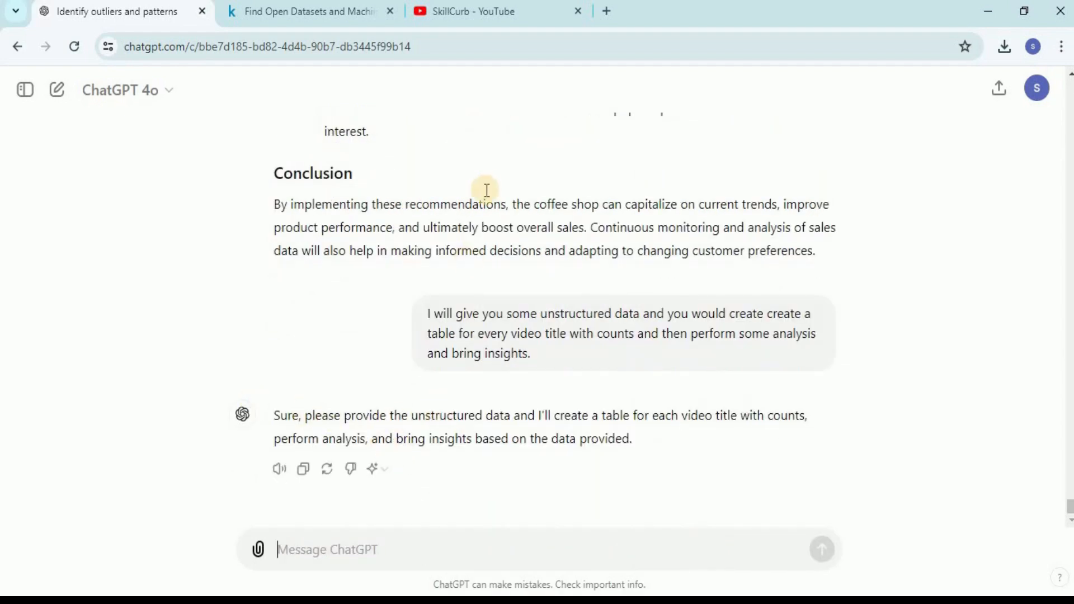
- Switch to YouTube and copy the entire content of the SkillCurb channel's Videos page
click(481, 21)
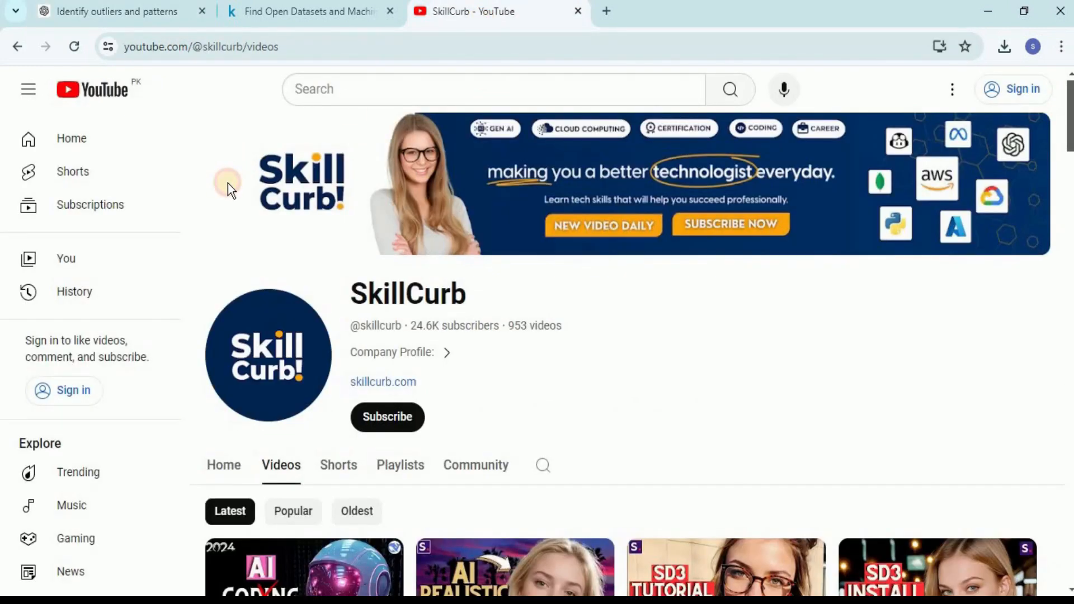
key(ctrl+a)
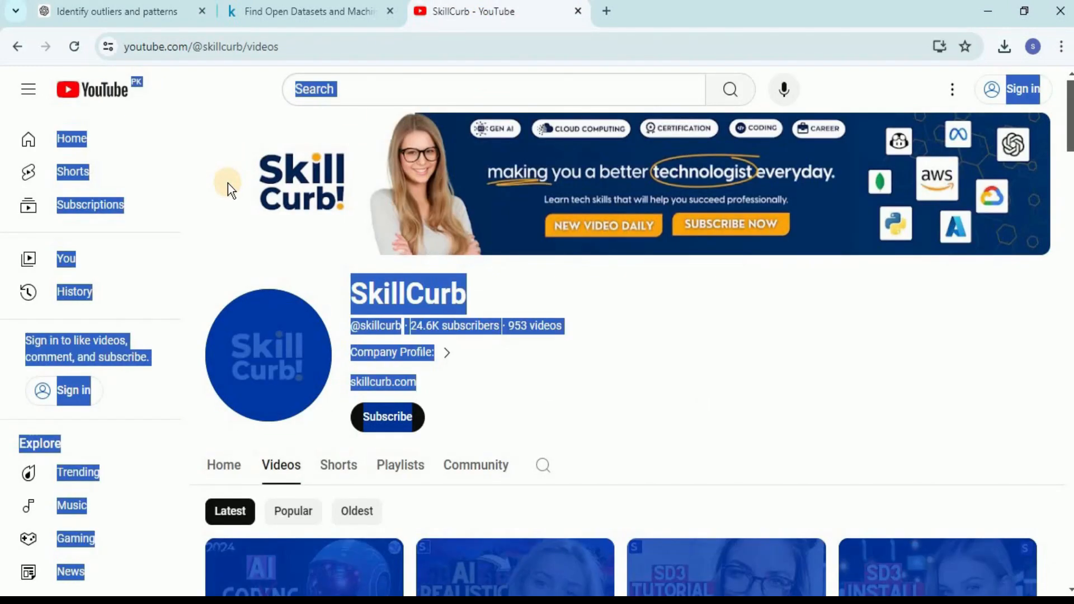
scroll(822, 166, down, 6)
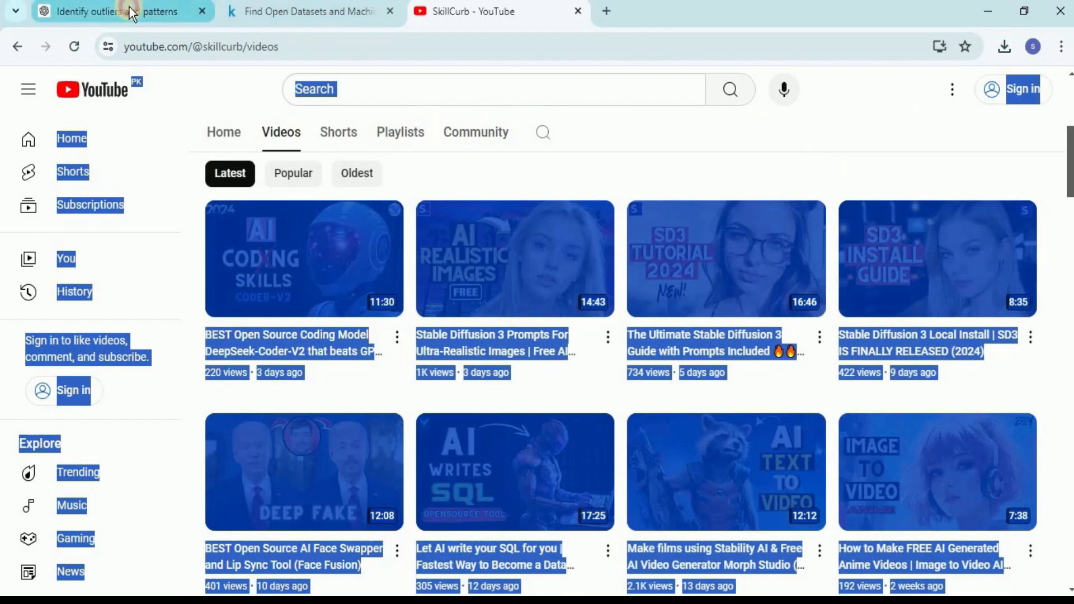
- Return to the ChatGPT conversation, paste the copied page text as the unstructured data, check it and send it
click(148, 11)
click(374, 552)
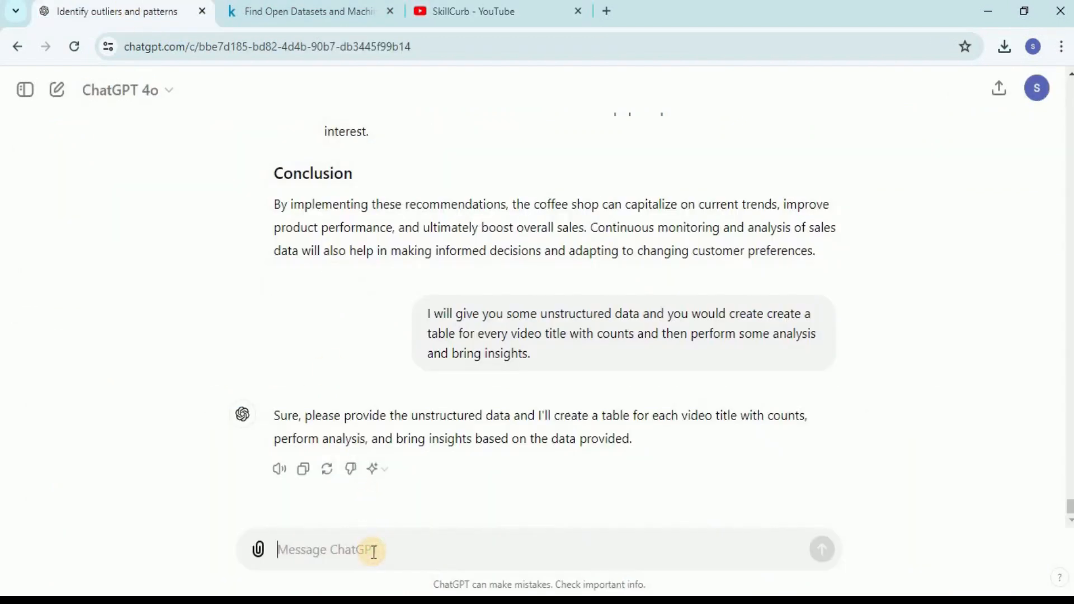
key(ctrl+v)
drag(797, 542, 797, 448)
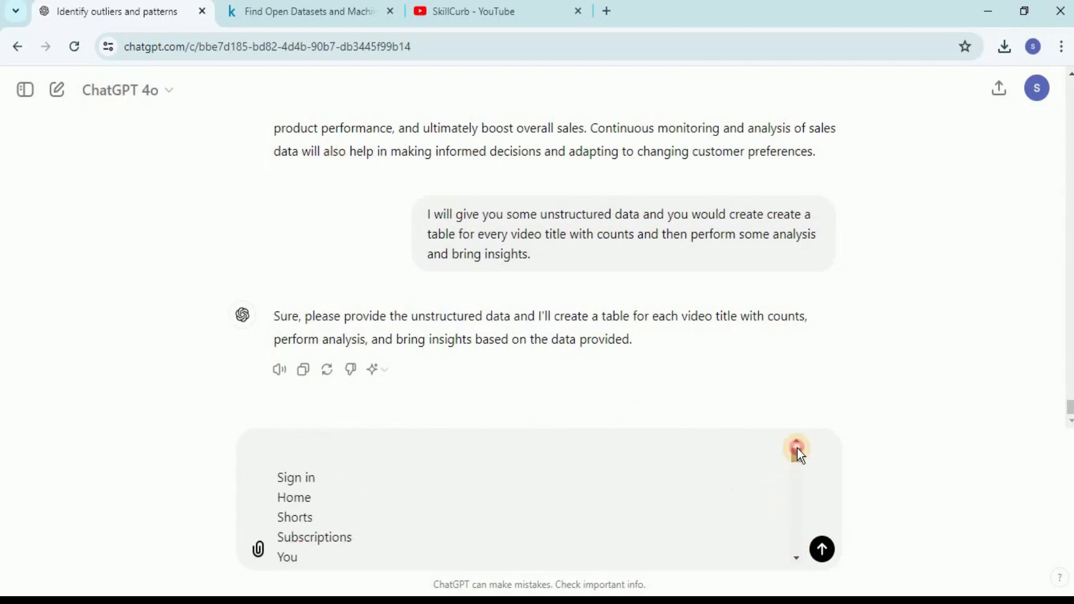
click(791, 546)
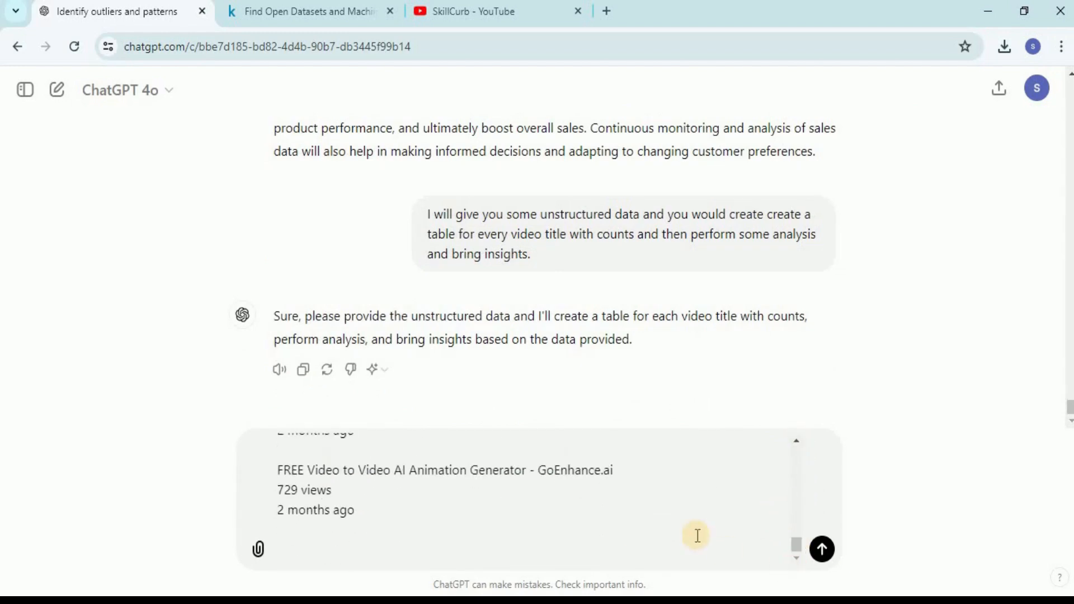
key(Return)
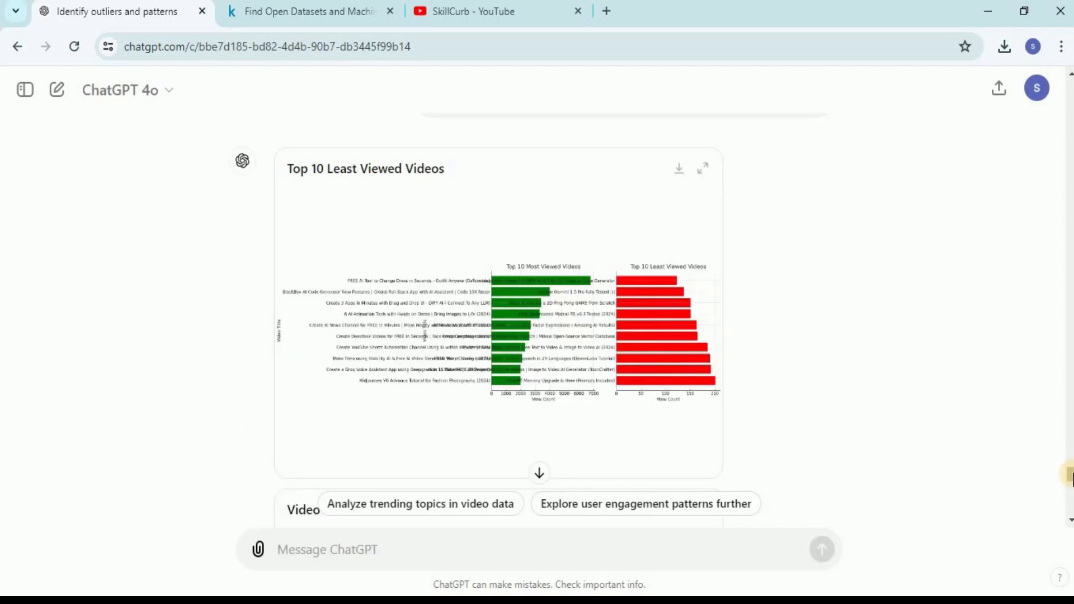
- Review the Top 10 Least Viewed Videos chart, the Video Titles And View Counts table and the most and least viewed lists
click(705, 169)
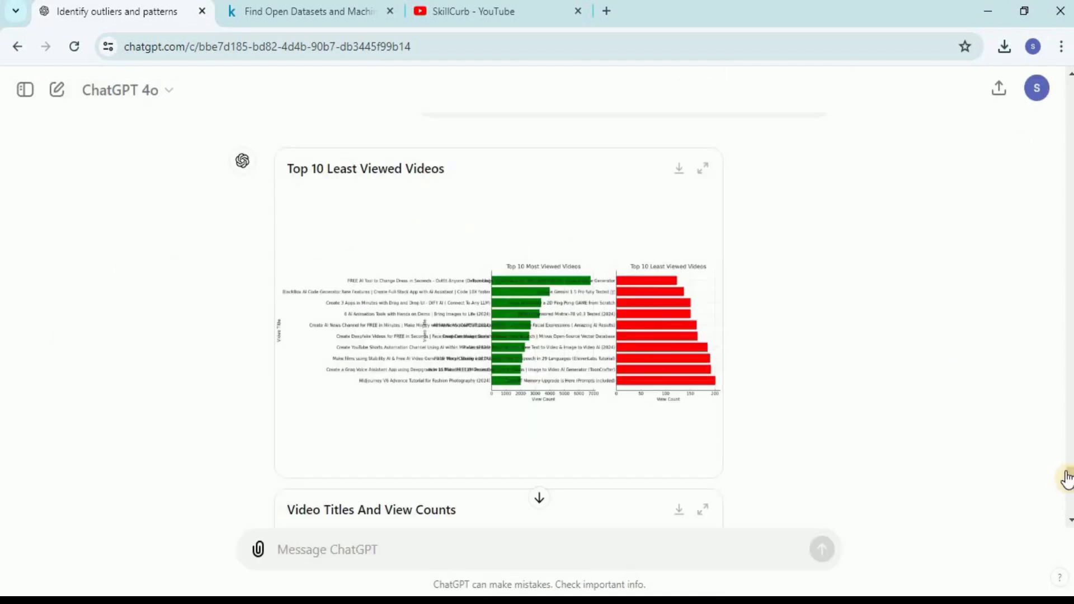
drag(1069, 475, 1070, 482)
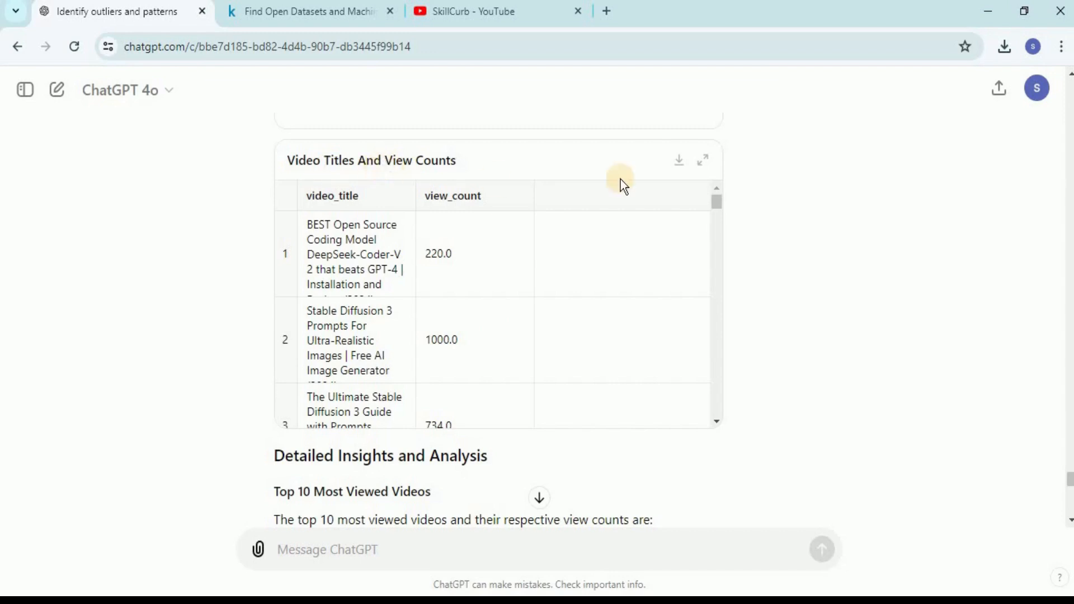
drag(718, 206, 722, 427)
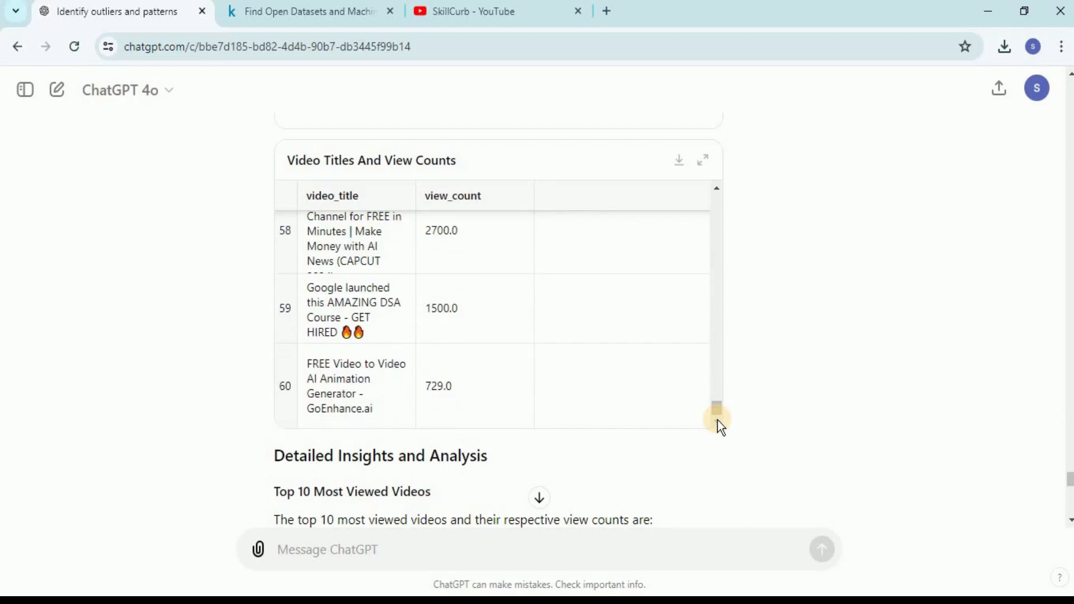
scroll(1022, 416, down, 5)
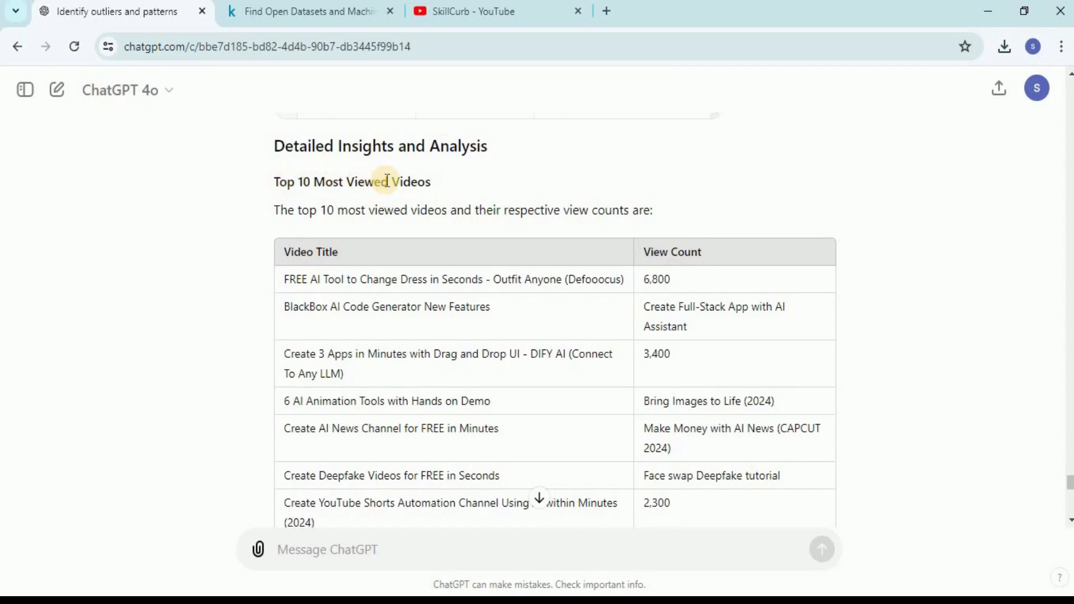
scroll(324, 274, down, 8)
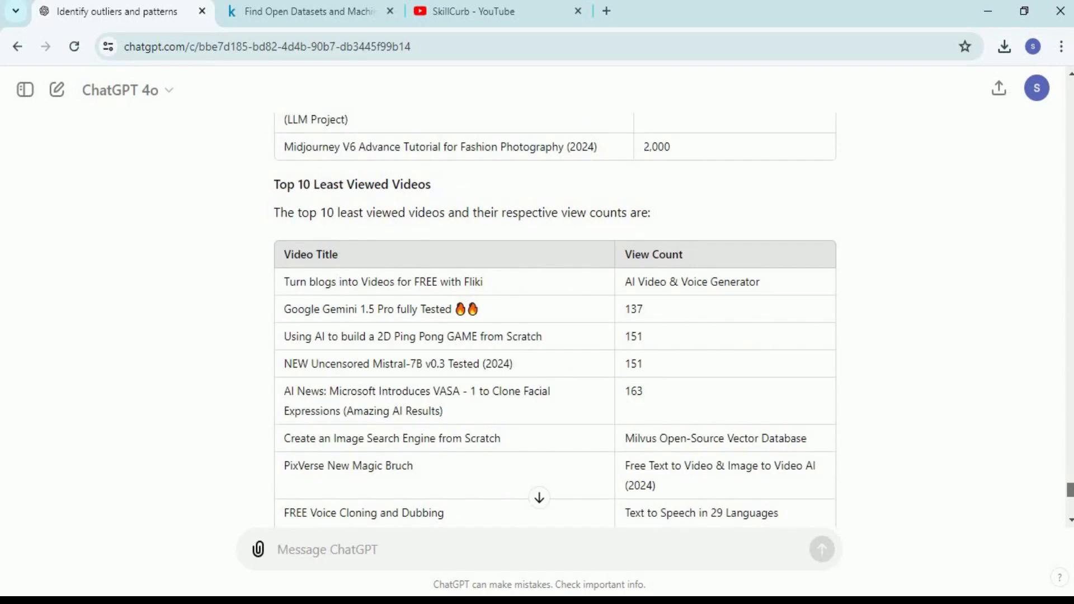
scroll(556, 319, down, 1)
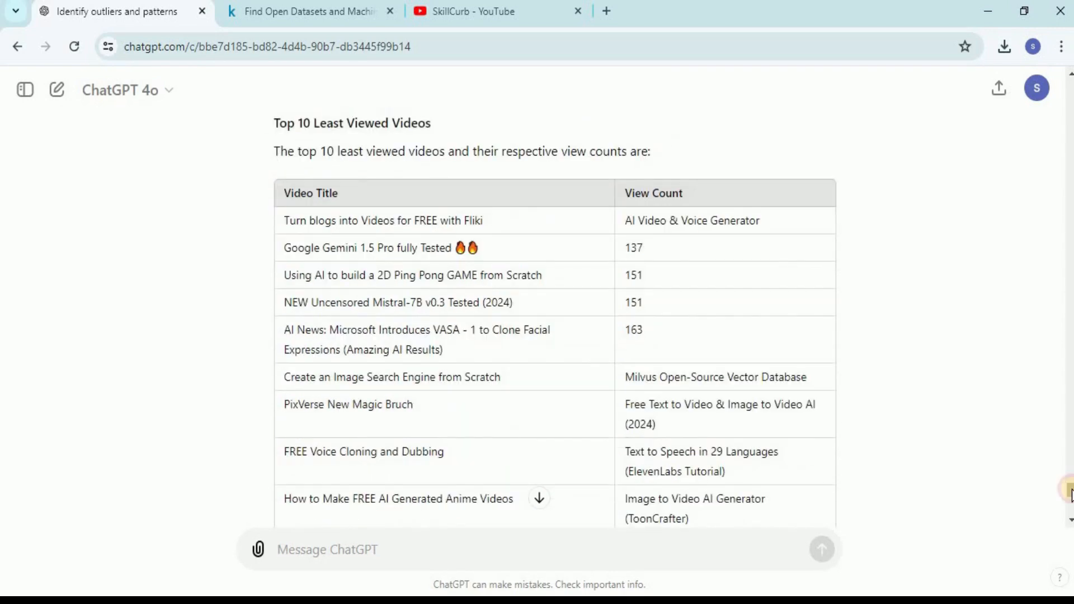
- Read the Key Trends for the videos, from High Engagement with Practical AI Tools through Varied Interest in AI News and Reviews
drag(1070, 491, 1069, 499)
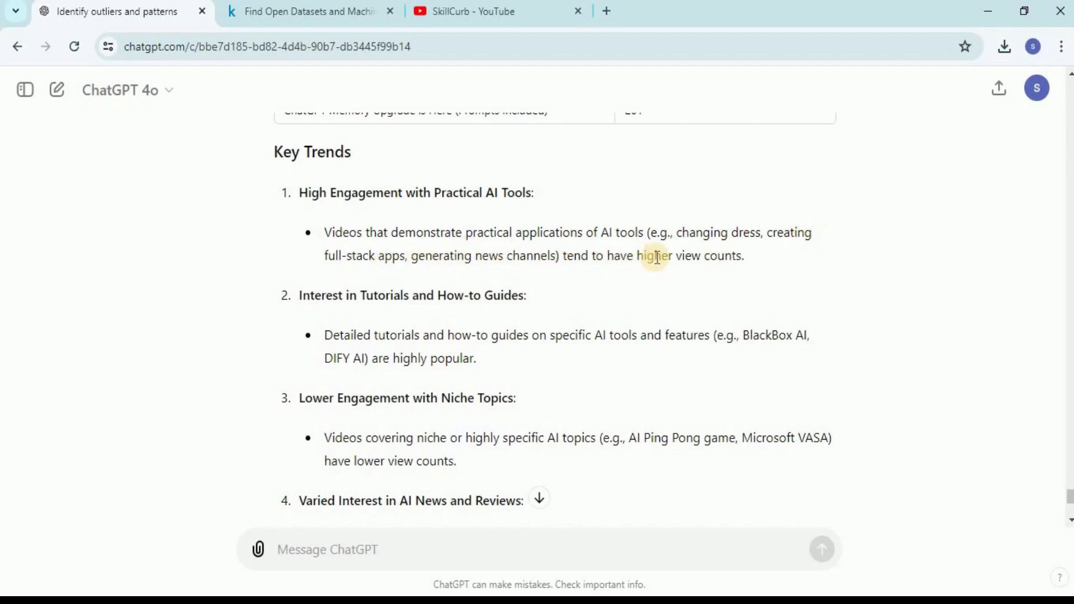
drag(748, 258, 327, 230)
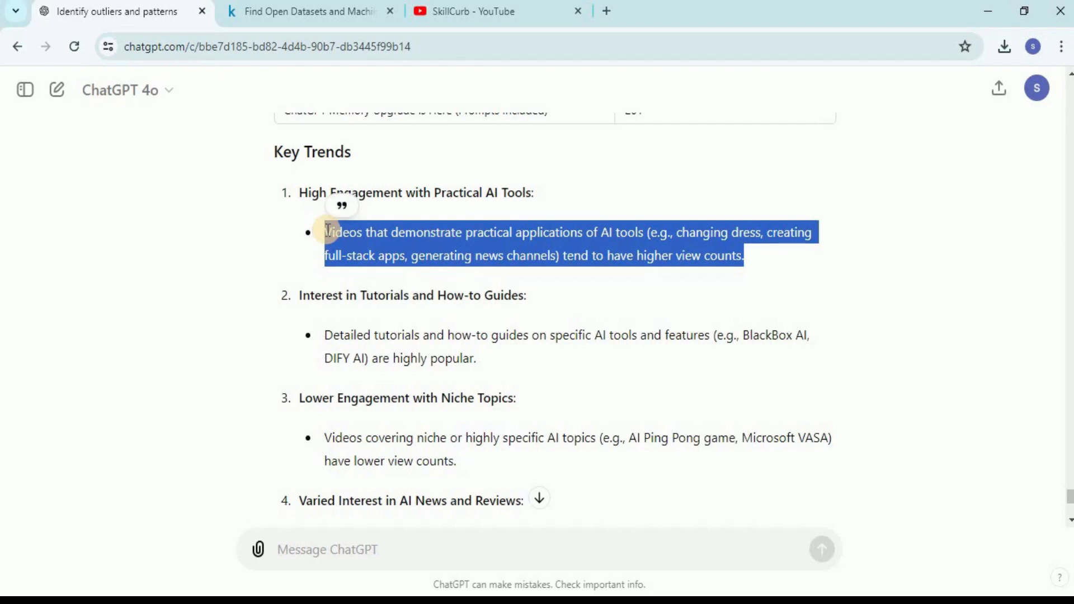
click(599, 220)
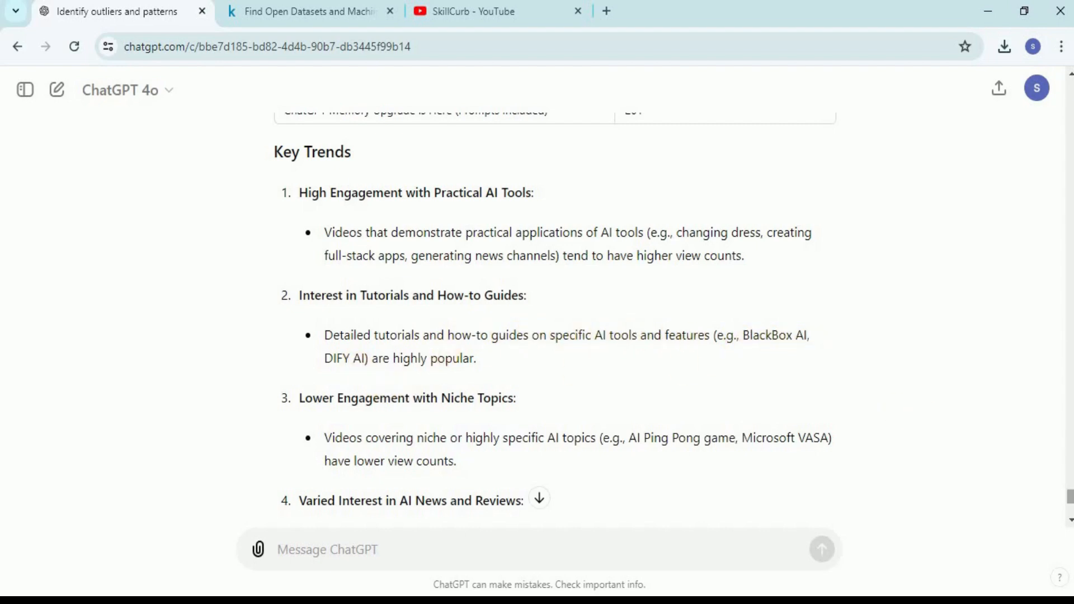
scroll(1070, 500, down, 3)
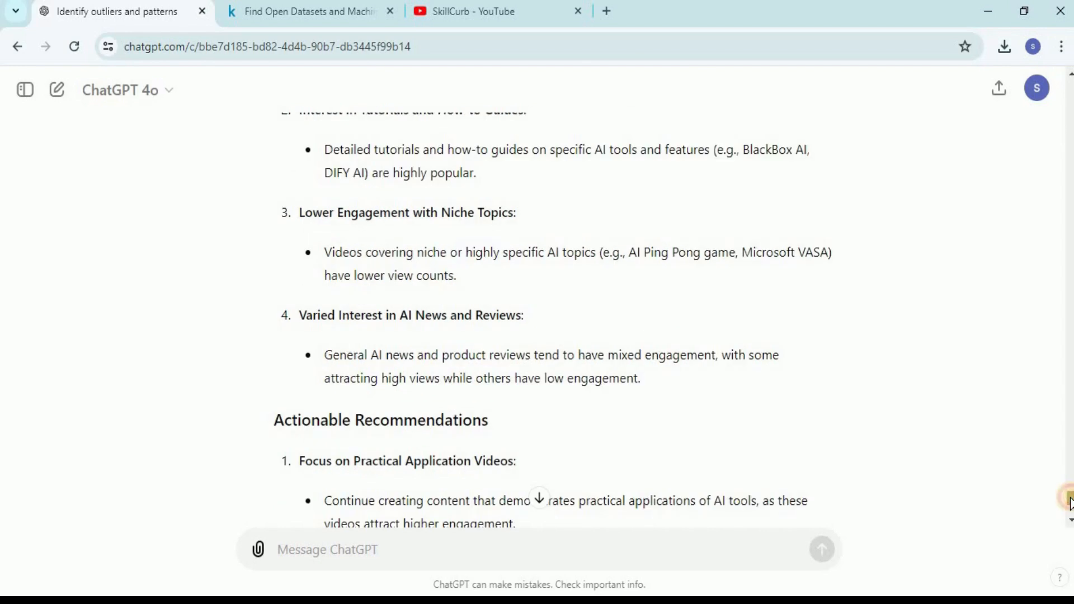
scroll(1070, 499, up, 2)
drag(1069, 497, 1071, 498)
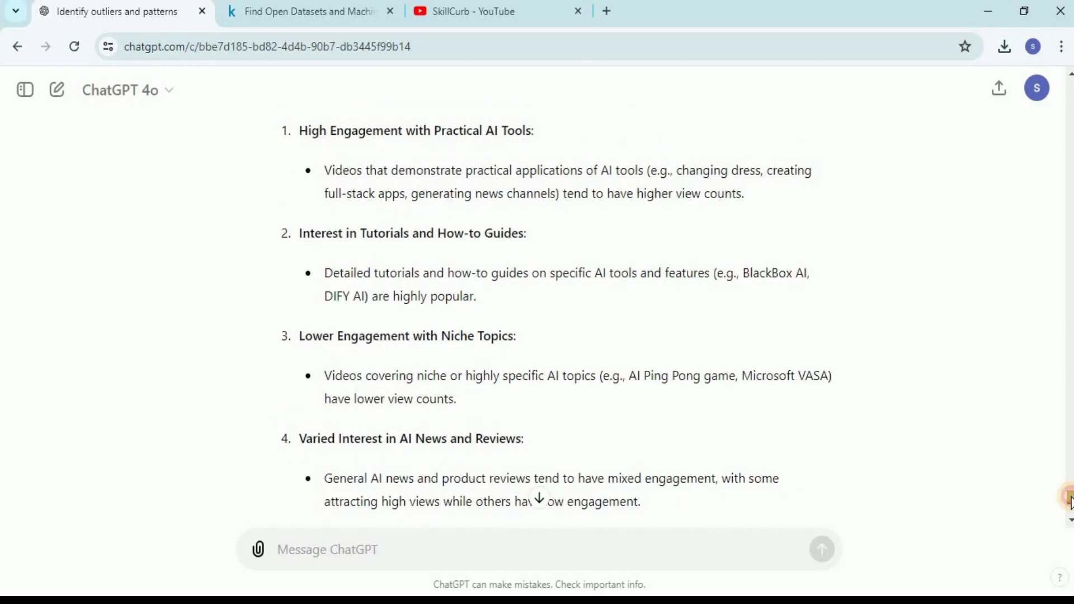
scroll(1070, 499, down, 1)
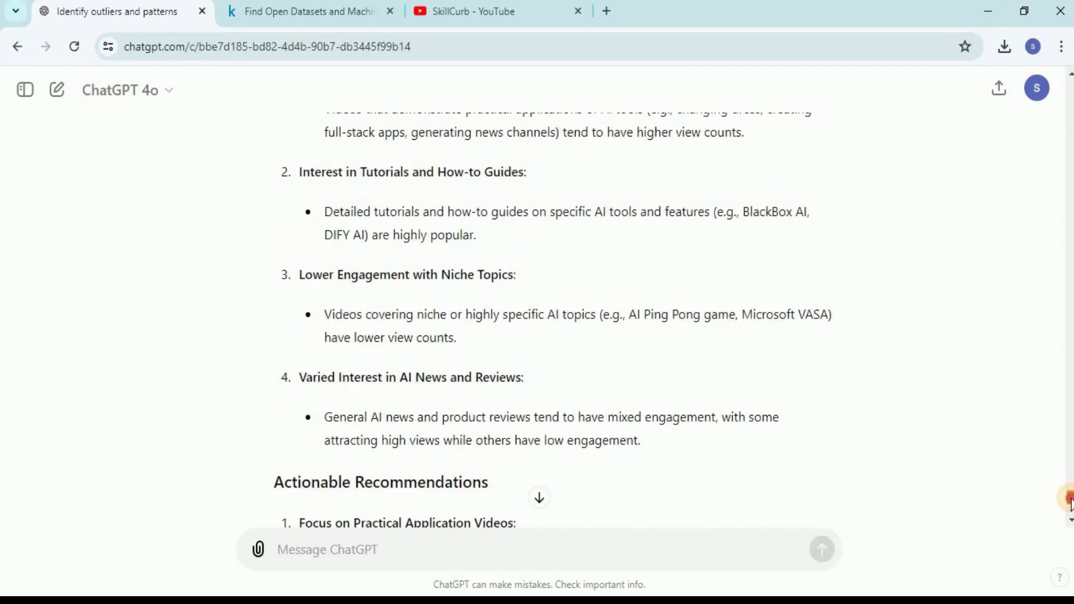
- Read the Actionable Recommendations for the channel, from Focus on Practical Application Videos through Diversify Content Offerings and the closing remark
scroll(1069, 499, down, 4)
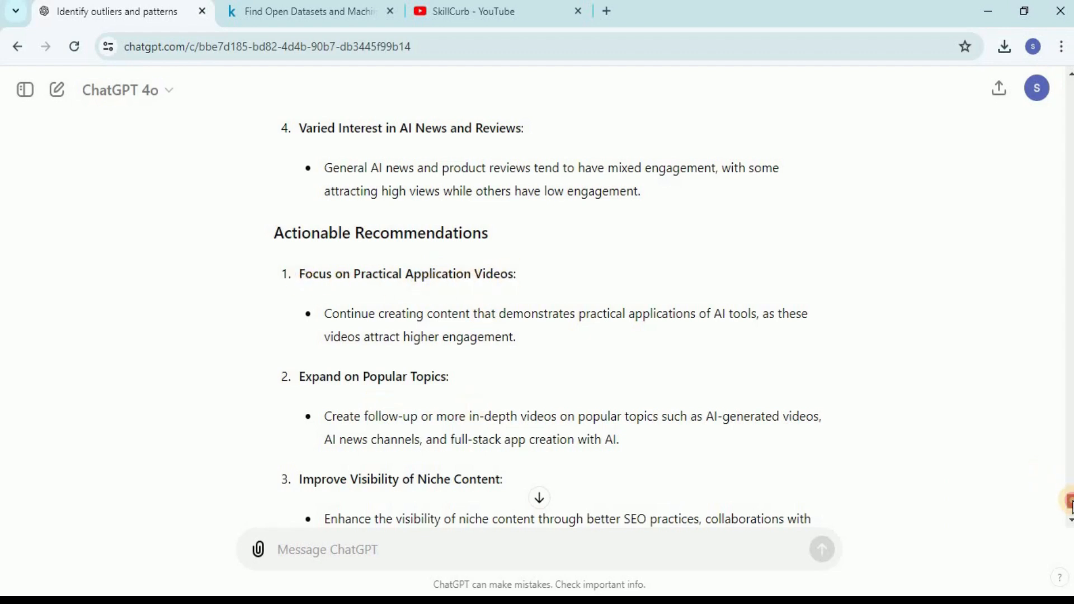
scroll(1070, 507, down, 1)
scroll(1070, 506, down, 2)
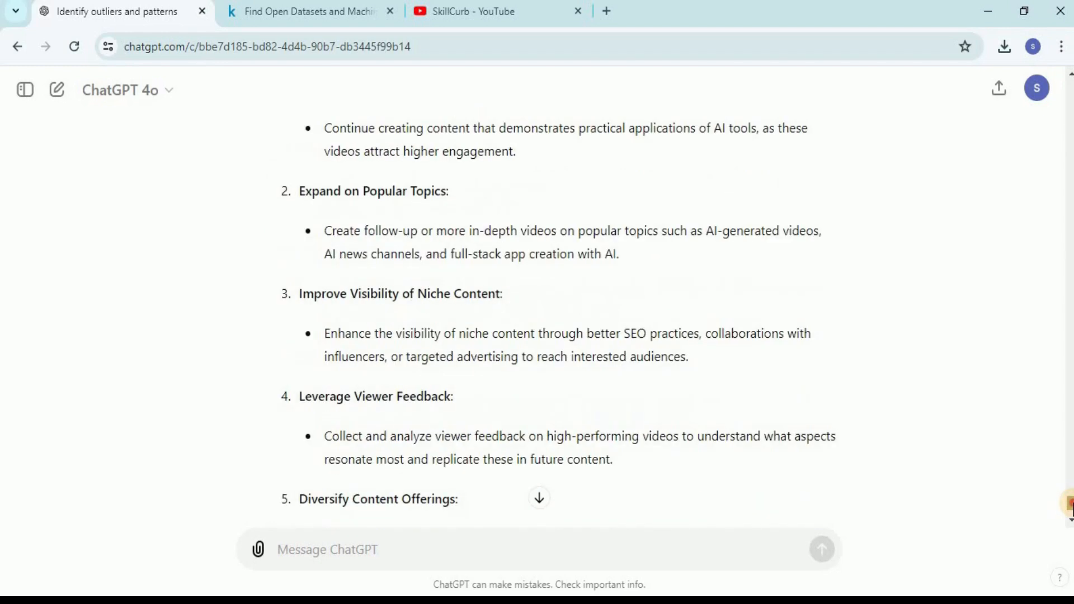
scroll(1069, 503, down, 2)
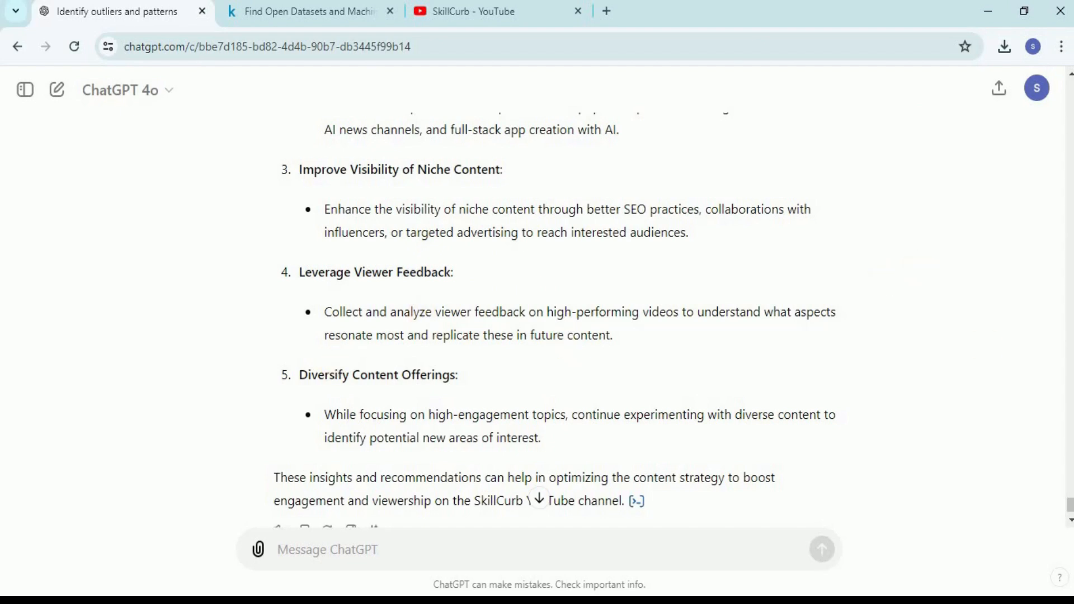
scroll(1068, 506, down, 1)
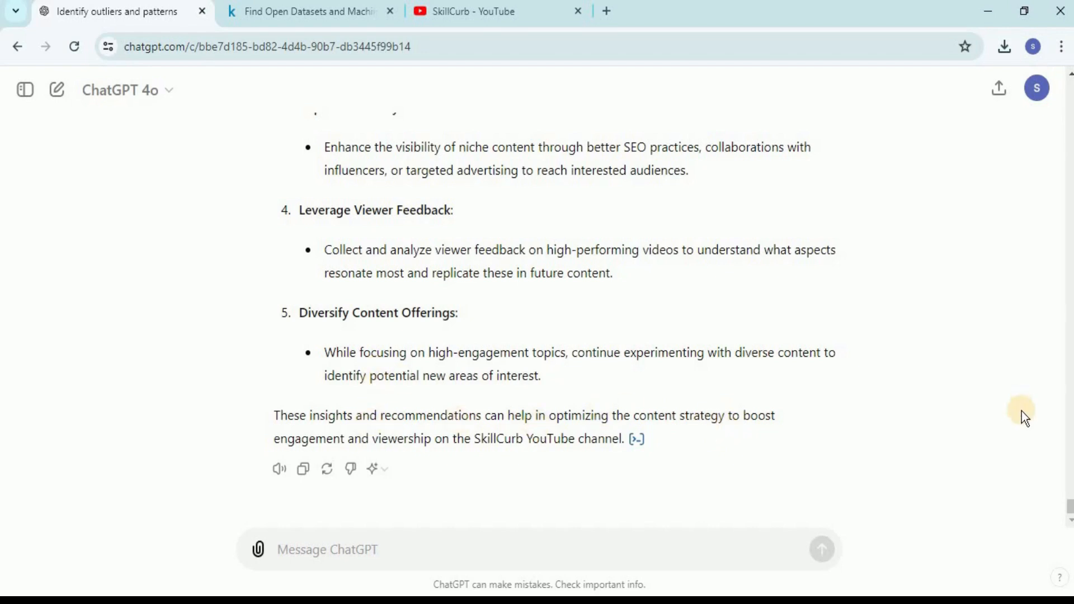
mouse_move(1070, 512)
mouse_down()
mouse_move(1052, 391)
mouse_move(1062, 353)
mouse_move(1070, 504)
mouse_up()
click(1068, 532)
- Attach 02-Stacked-Bar-Chart.jpg from the Downloads folder and send the prompt "Explain this bar chart in detail"
click(259, 550)
click(323, 509)
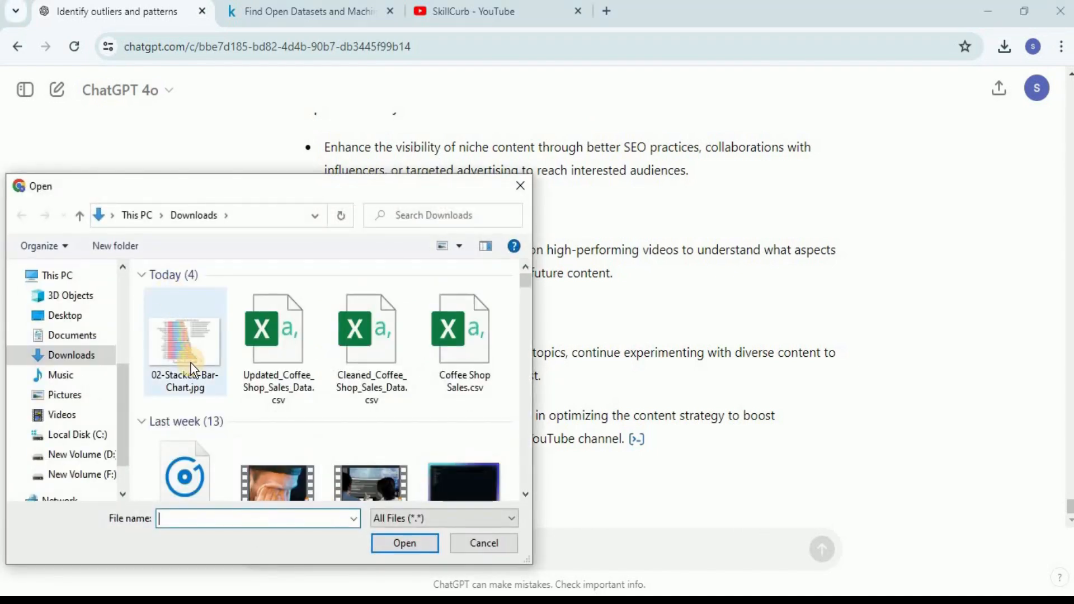
click(184, 342)
click(398, 540)
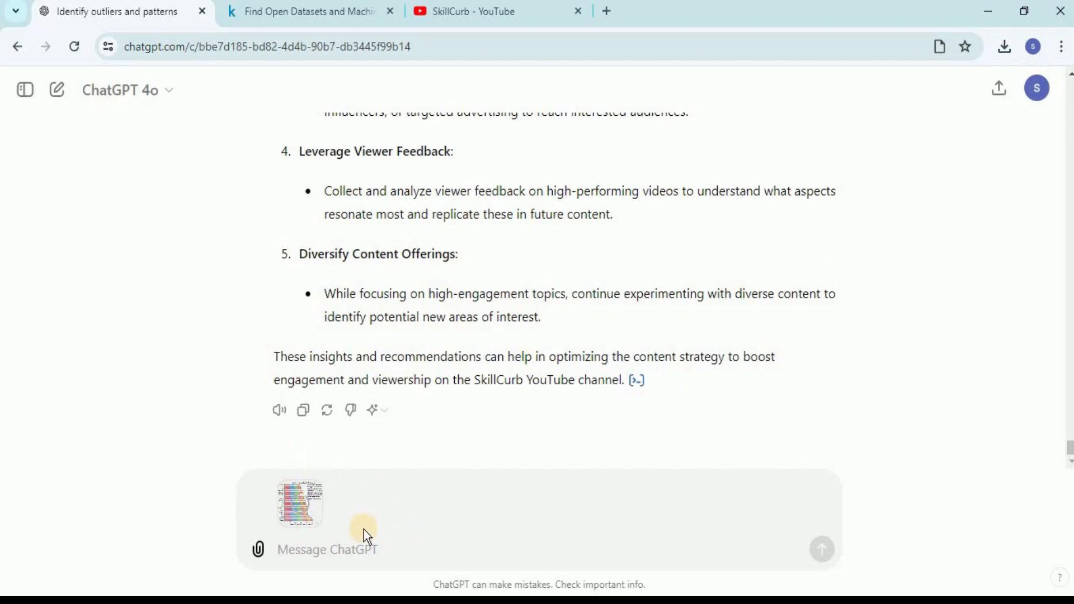
text(Explain this bar chart in detail)
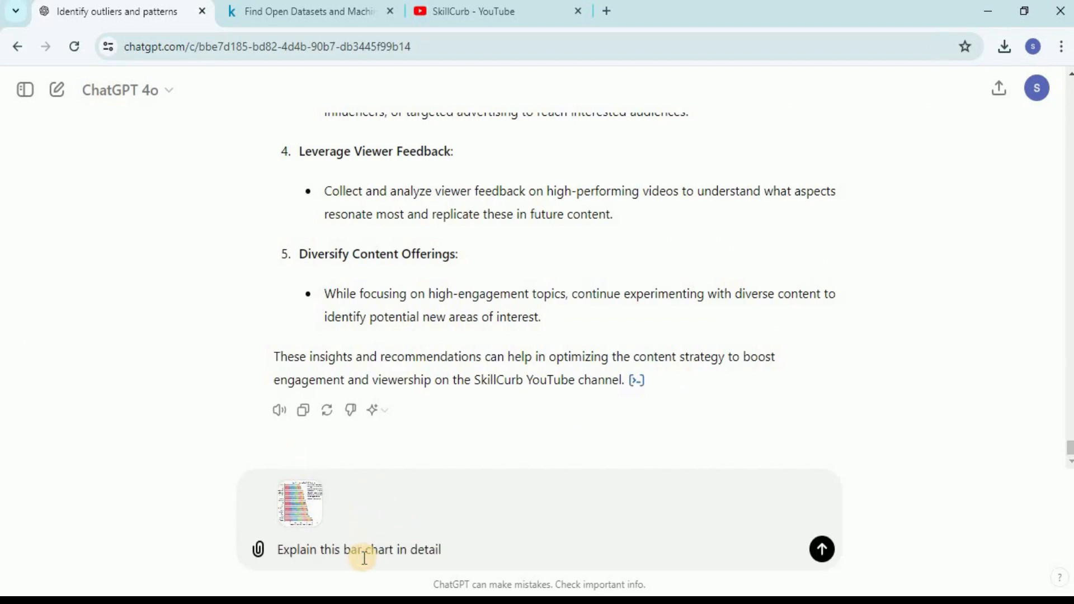
key(Return)
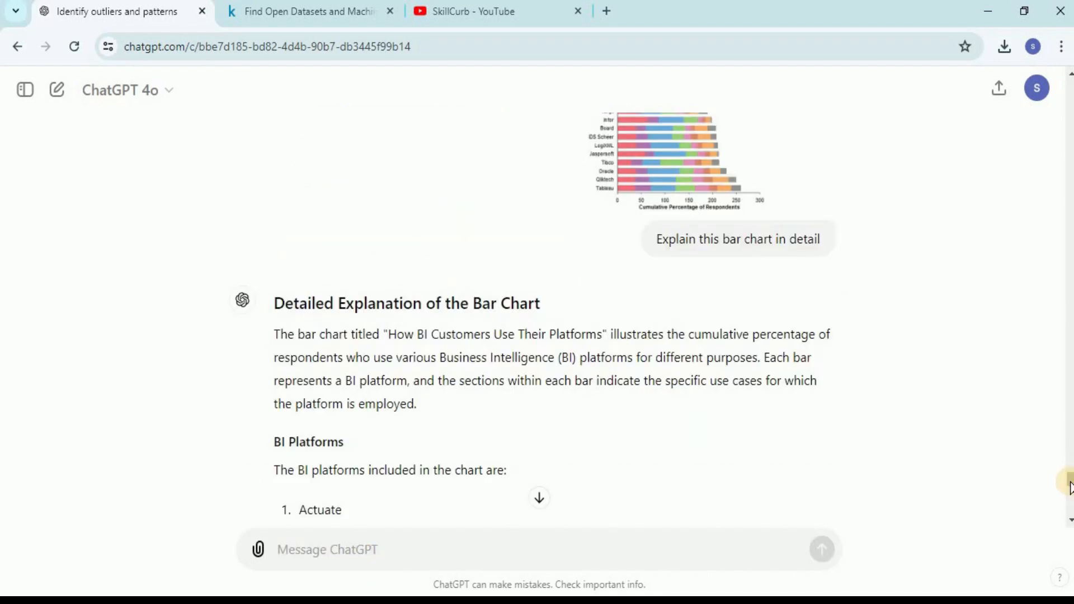
- Read the bar chart explanation, from the BI Platforms list and color-coded use cases to the Summary, comparing it with the uploaded chart
drag(1070, 476, 1070, 483)
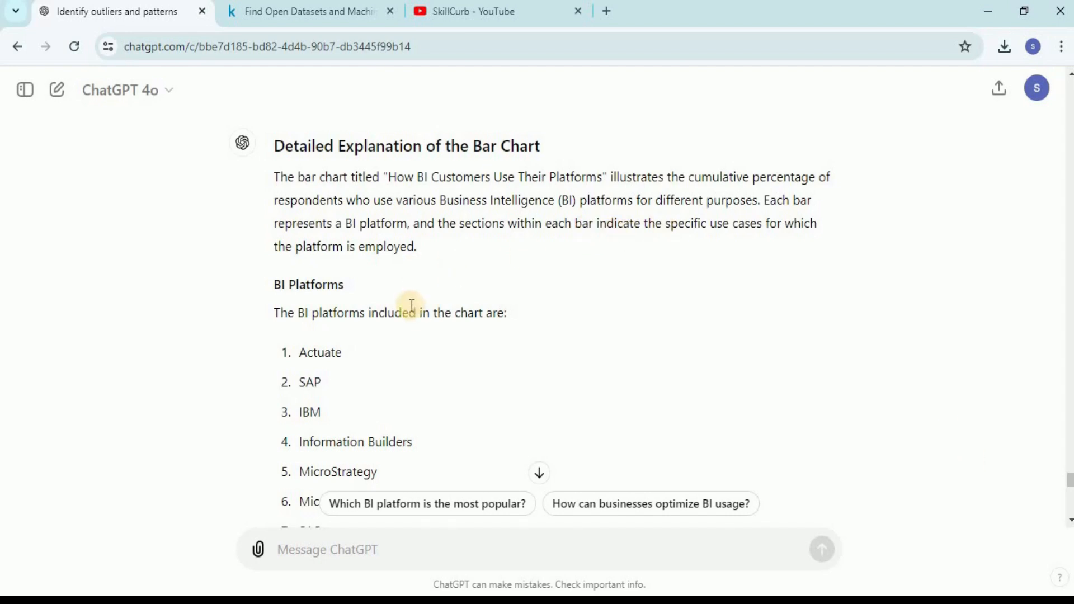
drag(1070, 485, 1071, 481)
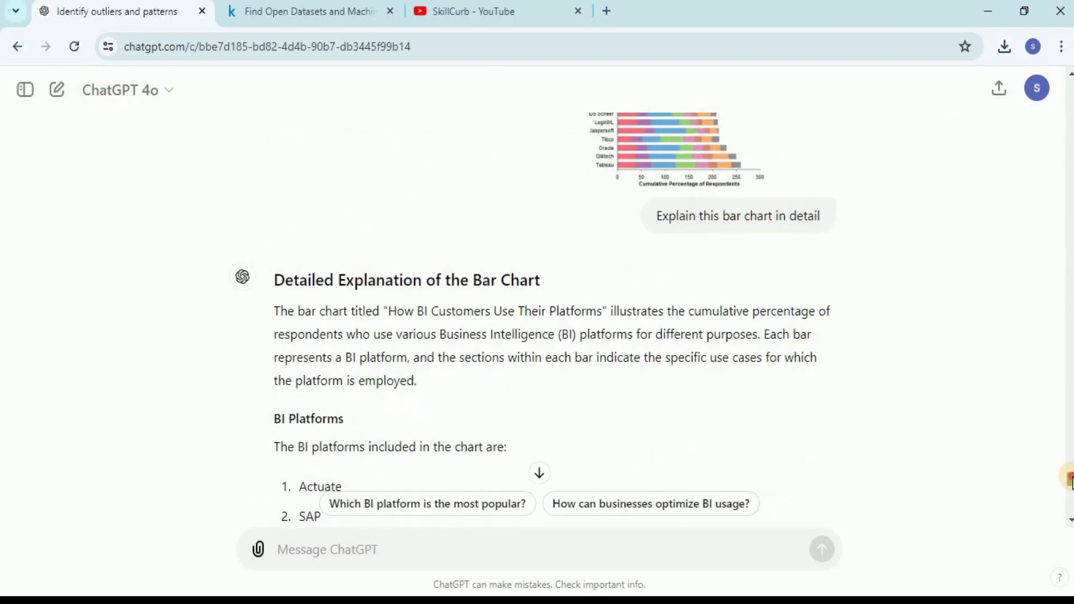
scroll(1071, 481, down, 2)
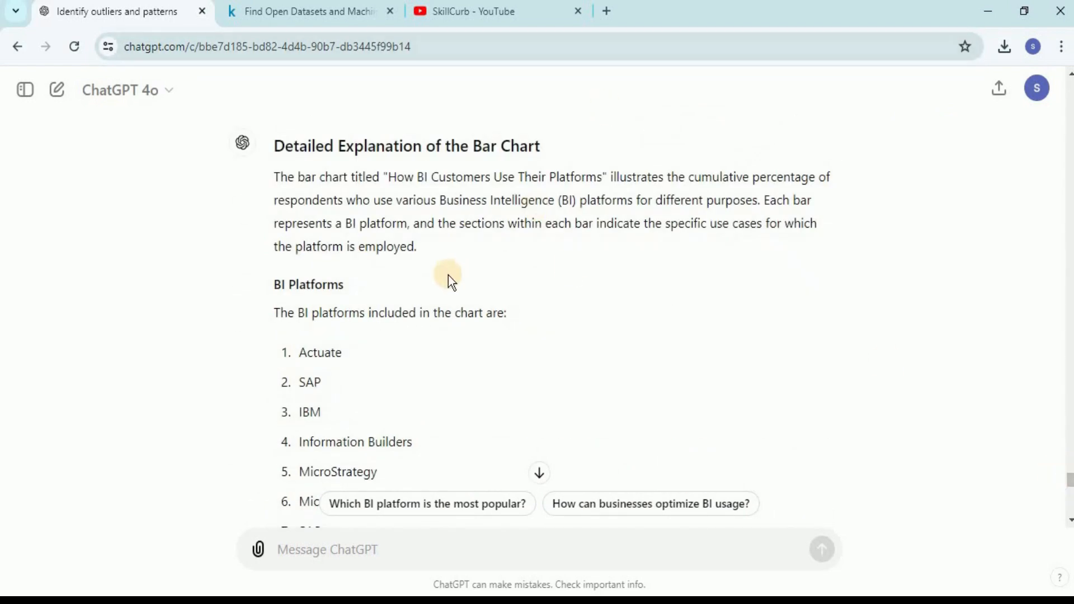
drag(1070, 480, 1070, 494)
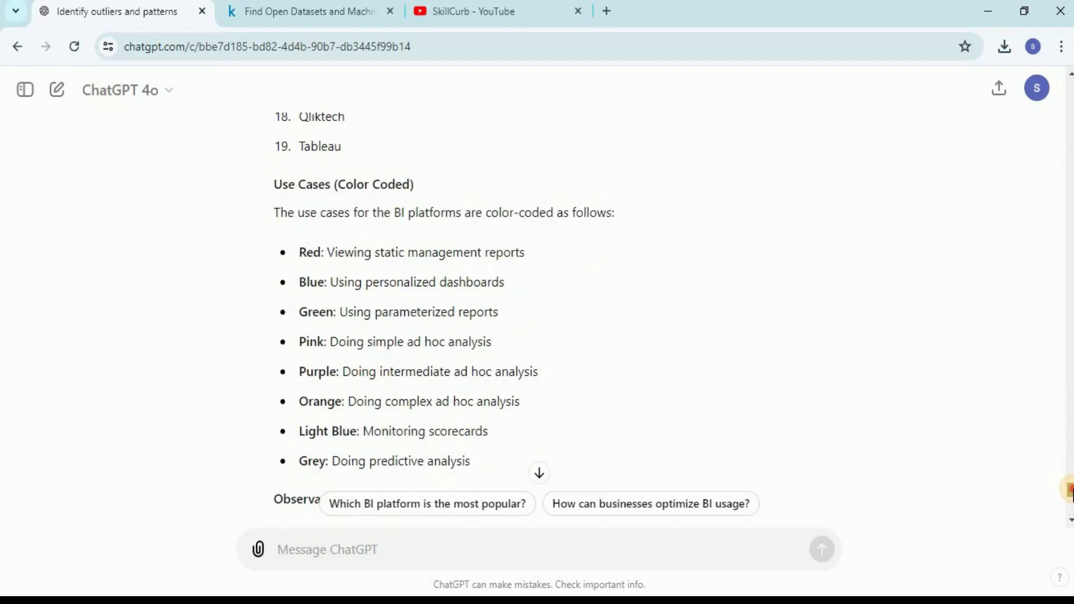
drag(1069, 488, 1070, 488)
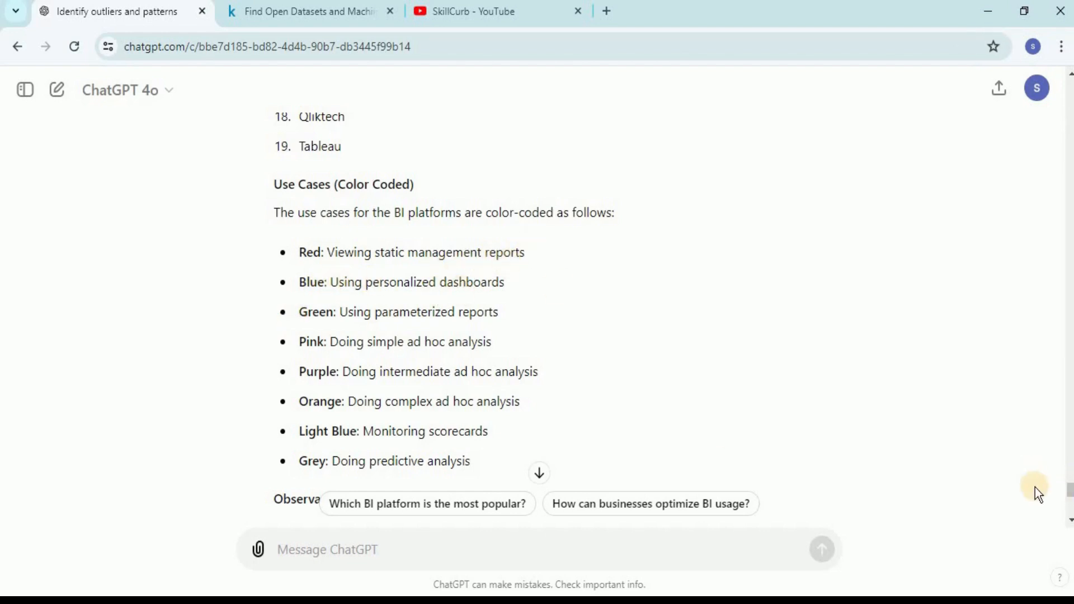
drag(1068, 490, 1069, 482)
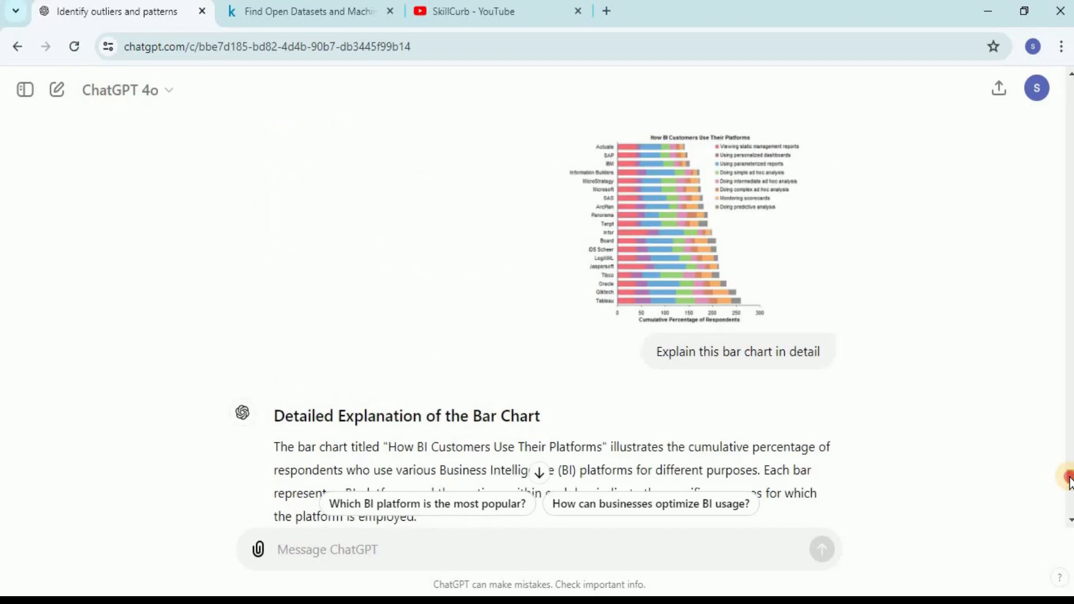
drag(1069, 483, 1069, 493)
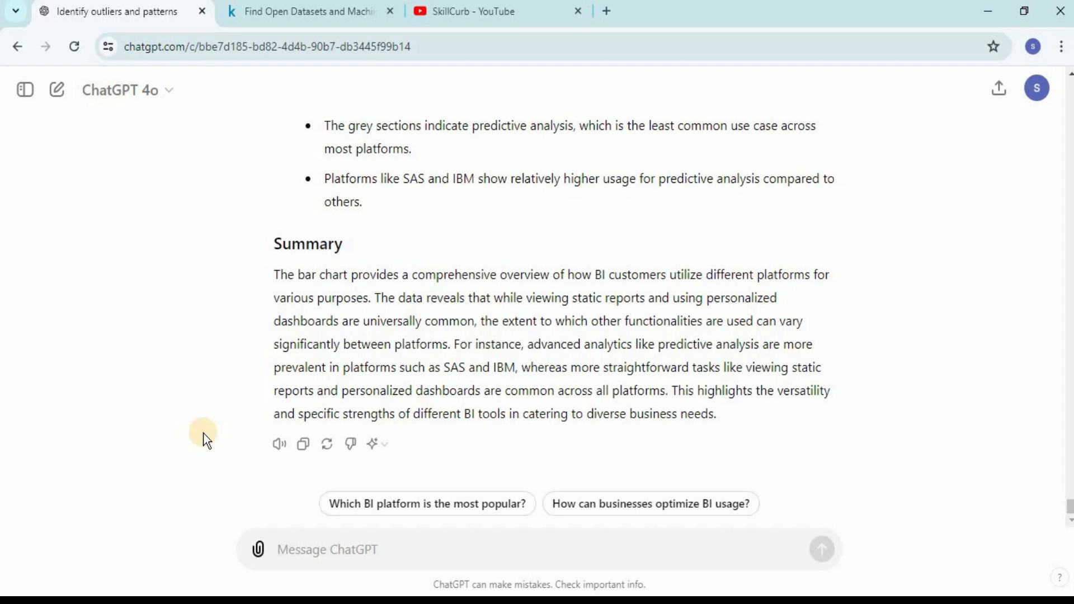
- Attach the ledger image from the computer and send the prompt "Create a balance sheet from this ledger"
click(258, 550)
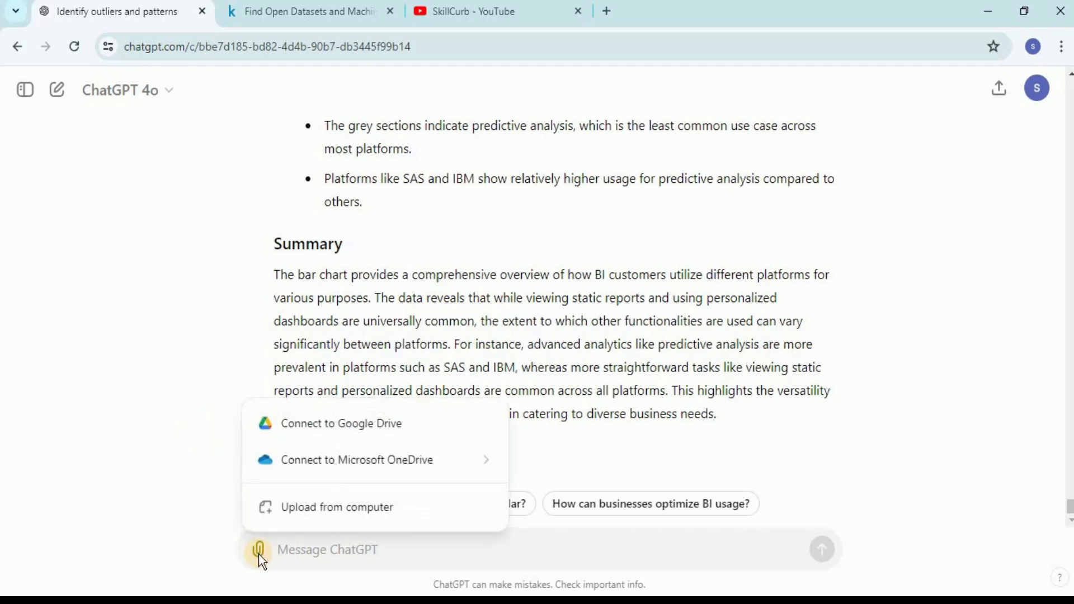
click(335, 507)
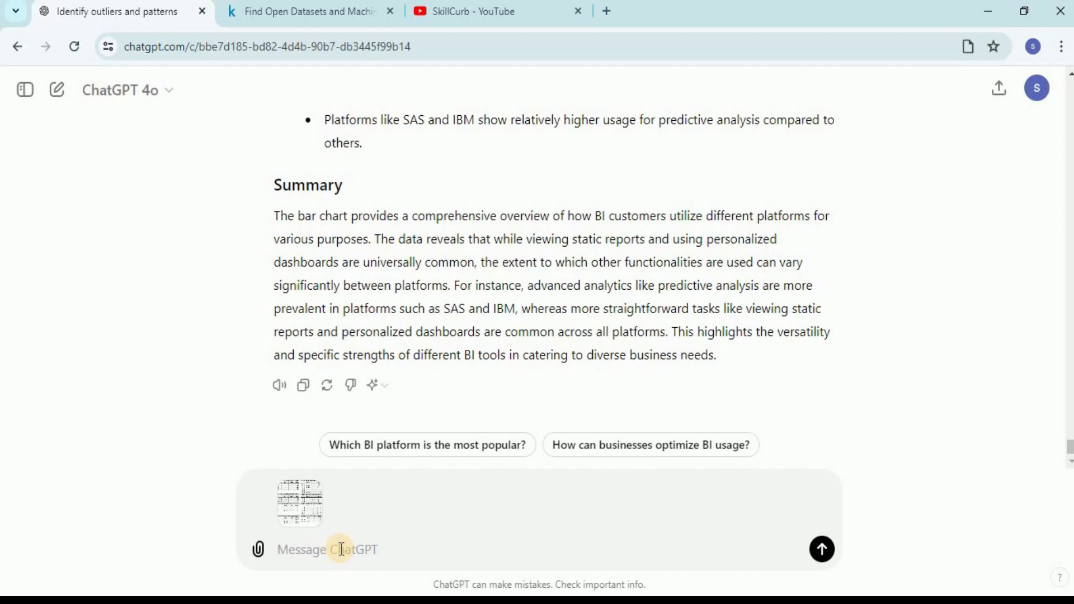
text(Create a balance sheet from this ledger)
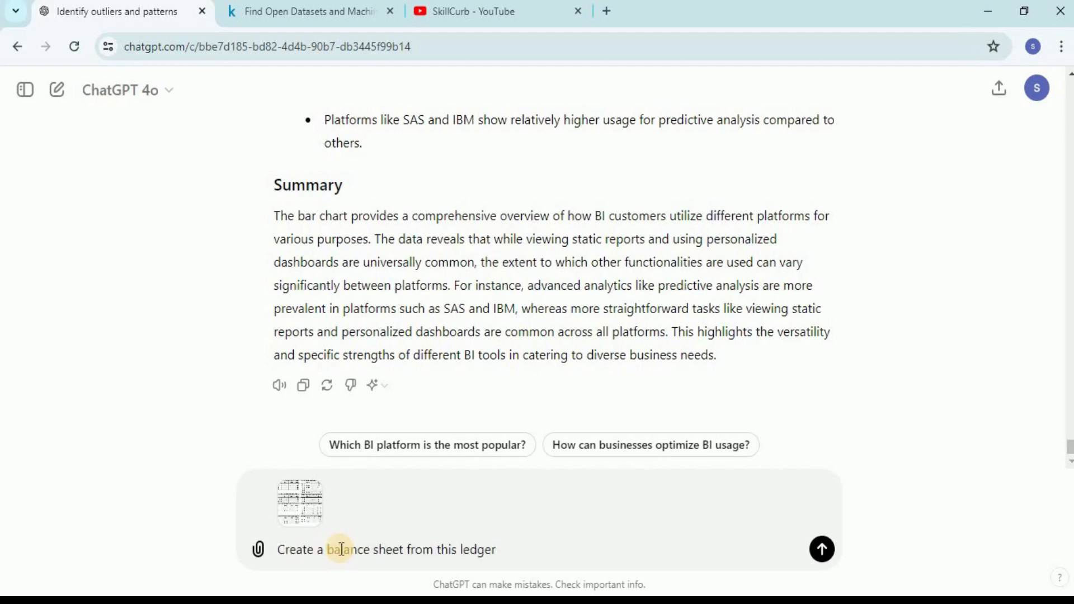
key(Return)
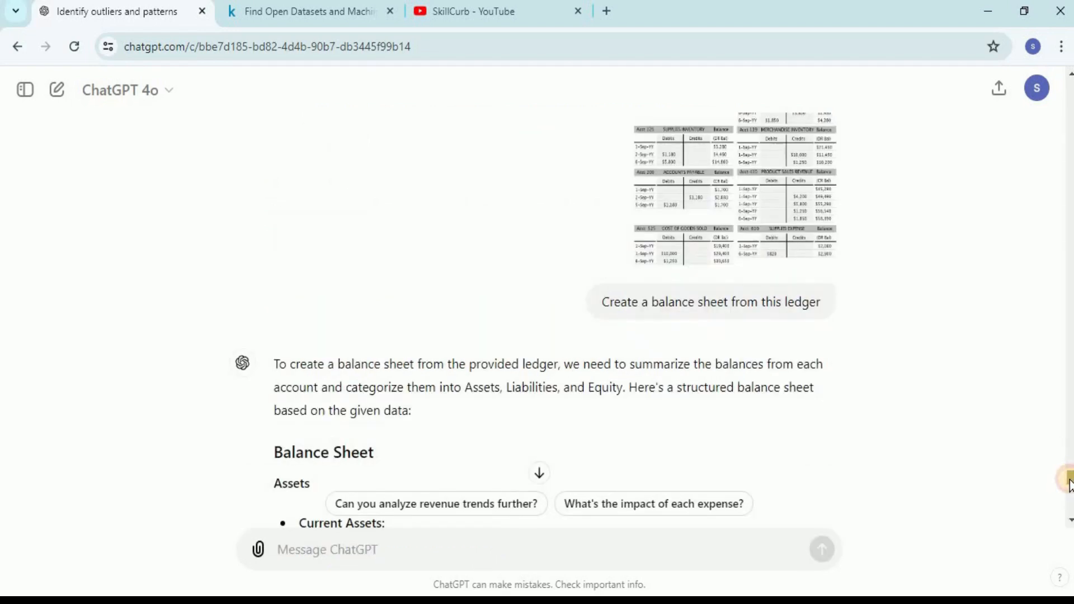
- Review the Balance Sheet section of the reply, covering Assets, Liabilities and Equity, against the uploaded ledger
scroll(1070, 484, down, 13)
scroll(1070, 484, up, 5)
scroll(1070, 485, up, 8)
scroll(1069, 485, down, 4)
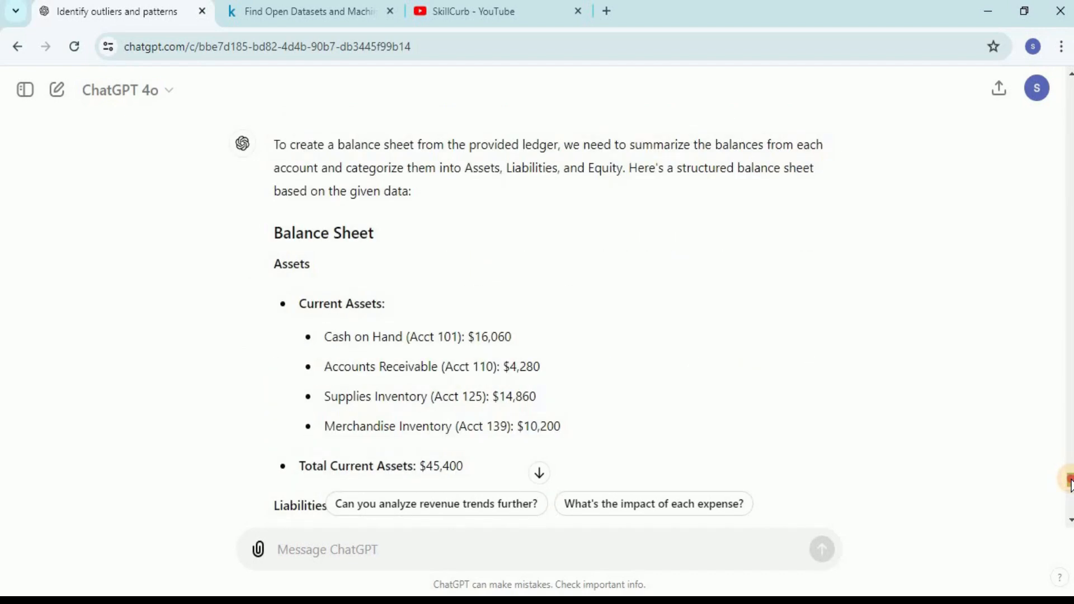
scroll(1070, 485, down, 1)
scroll(1070, 484, down, 5)
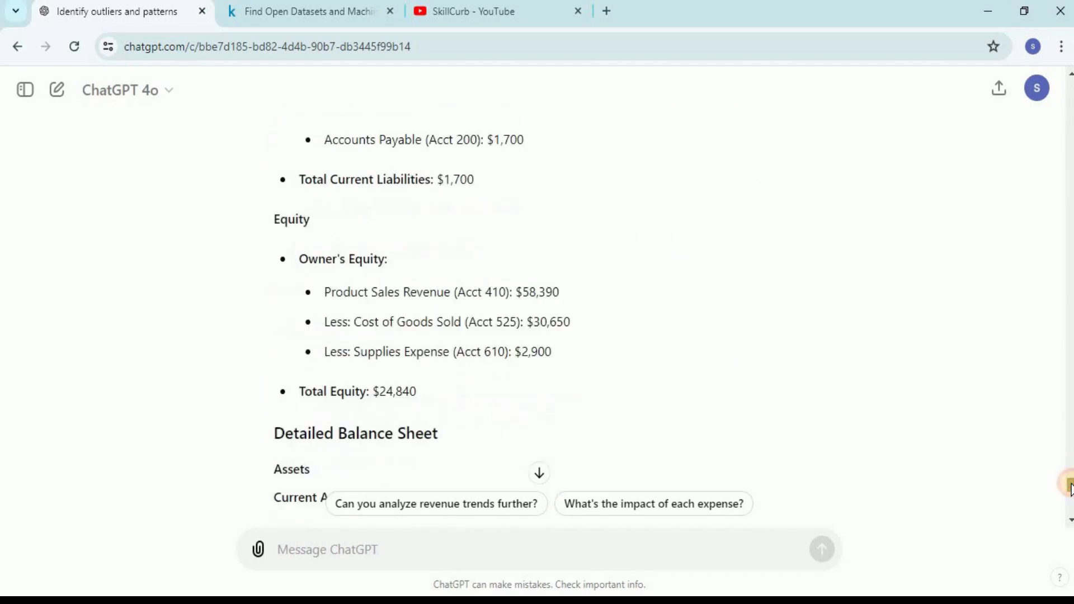
scroll(1070, 487, down, 2)
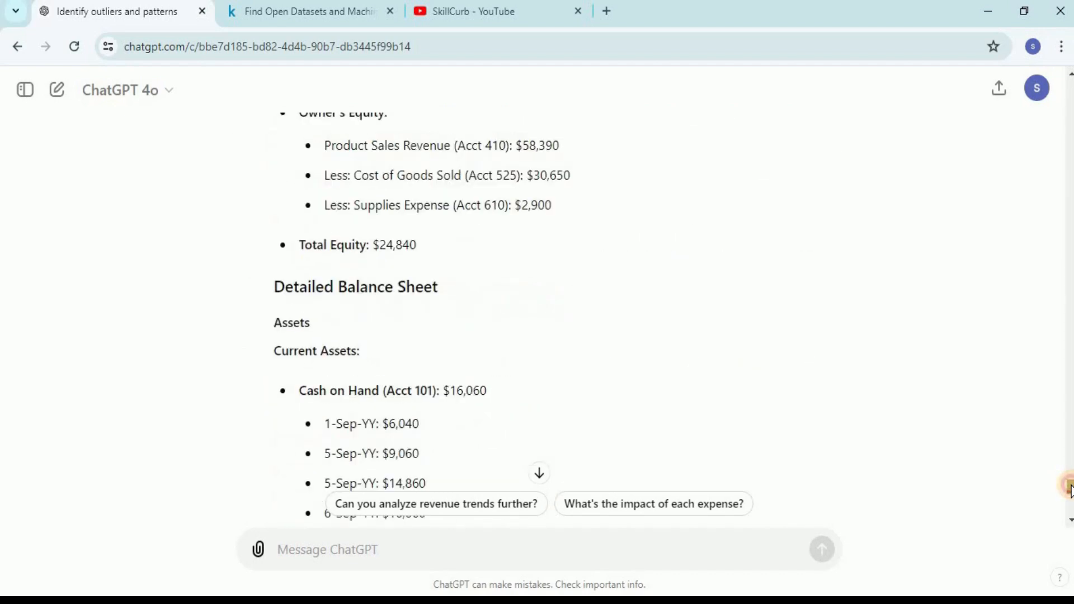
- Read the Detailed Balance Sheet with its dated account entries, through the Summary and the accounting equation
scroll(1070, 487, down, 2)
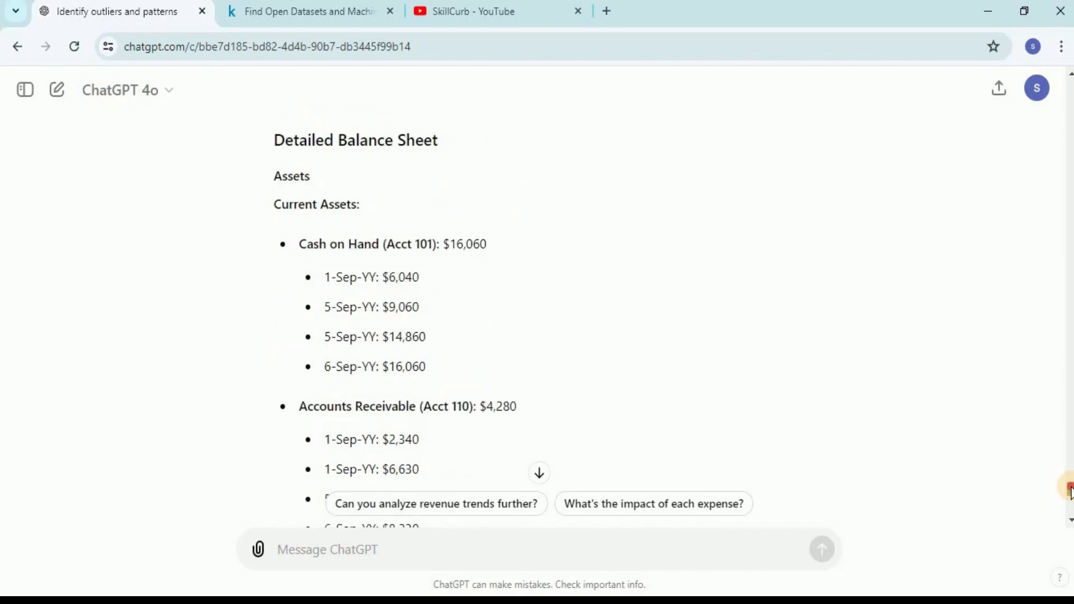
scroll(1070, 490, down, 4)
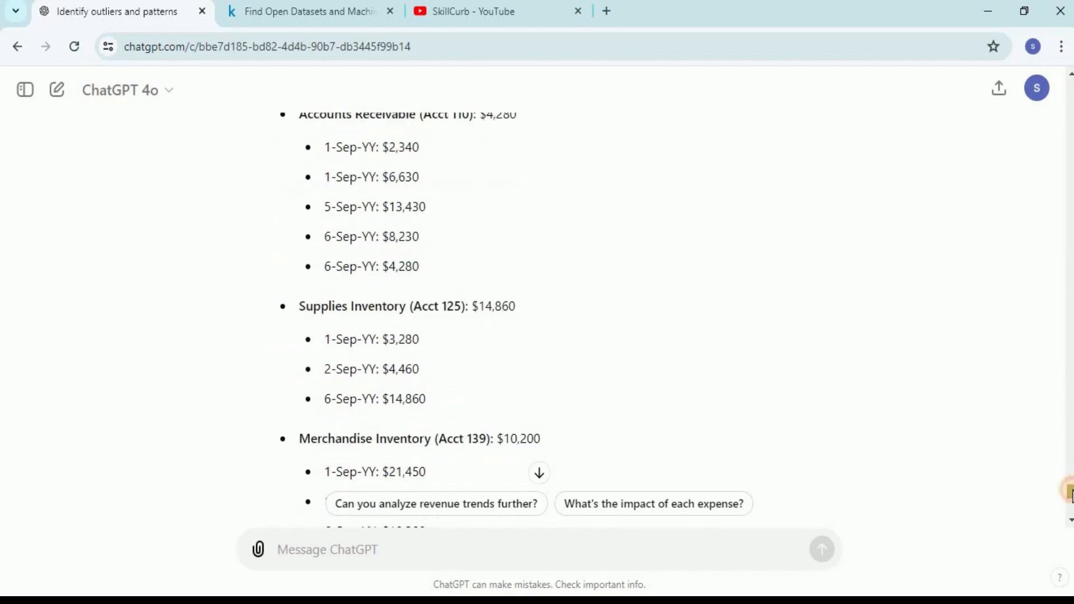
scroll(1069, 492, down, 5)
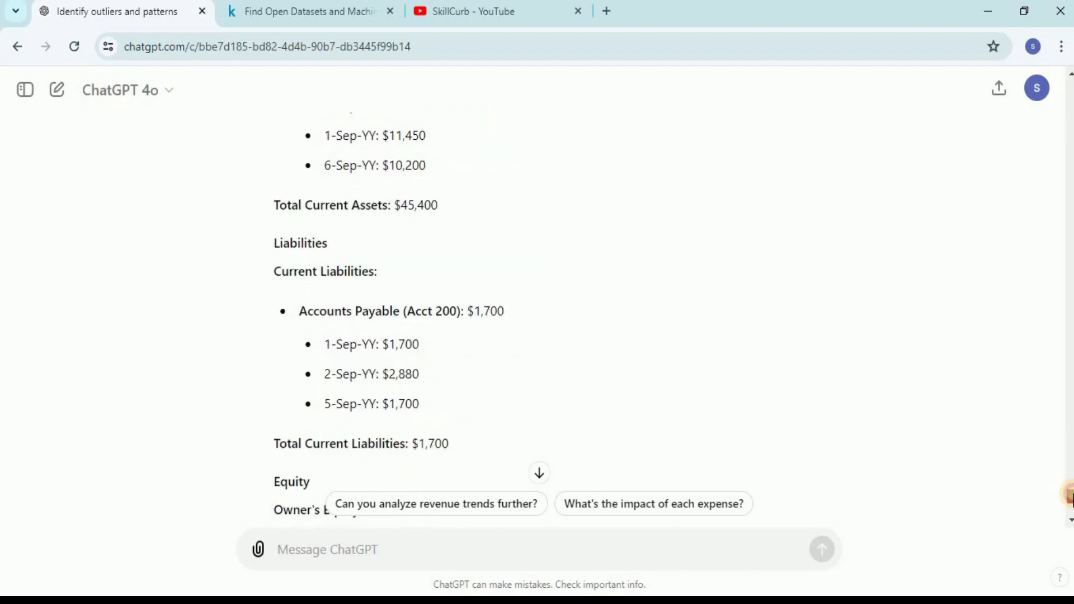
scroll(538, 302, down, 1)
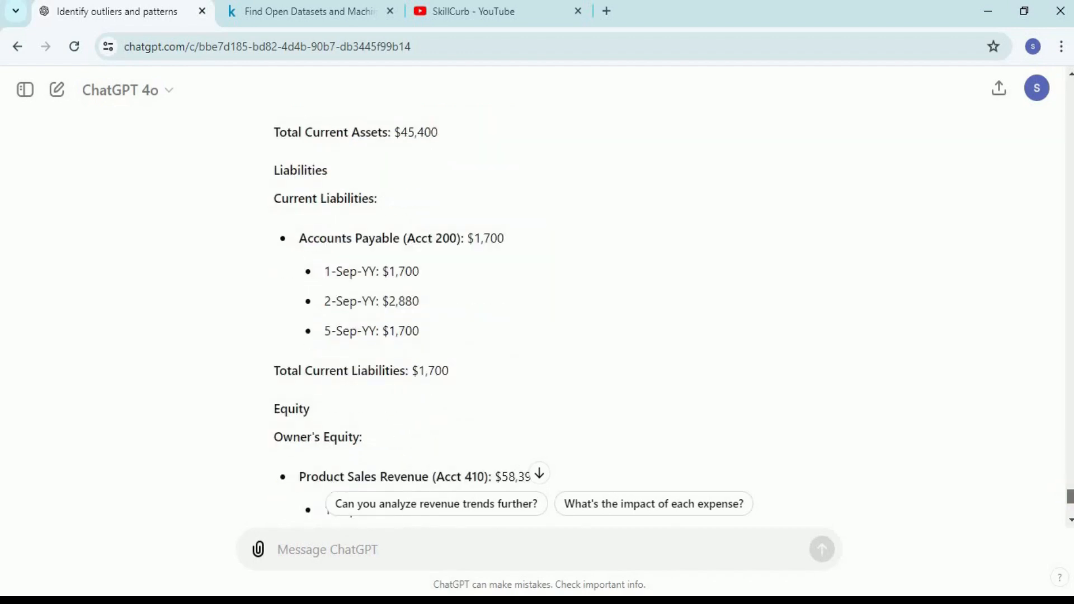
scroll(406, 324, down, 1)
scroll(537, 302, down, 5)
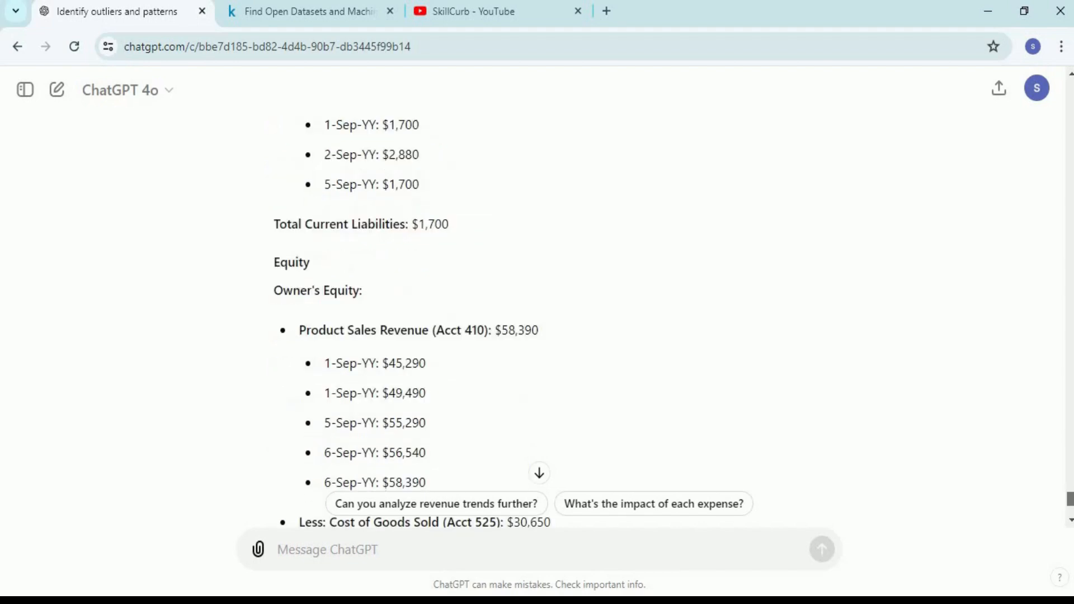
scroll(537, 302, down, 4)
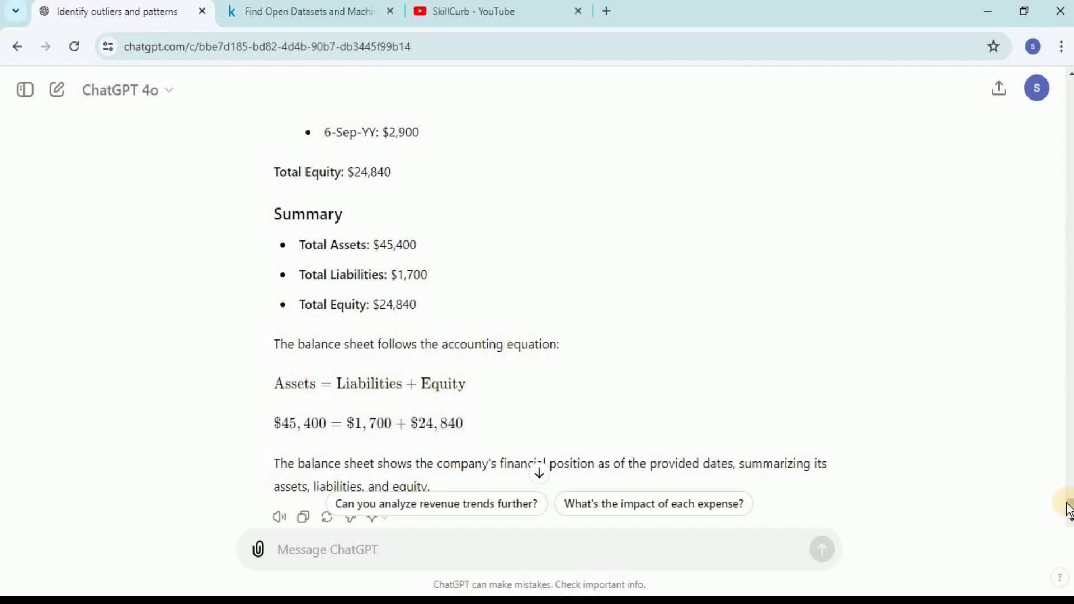
drag(1067, 507, 1069, 511)
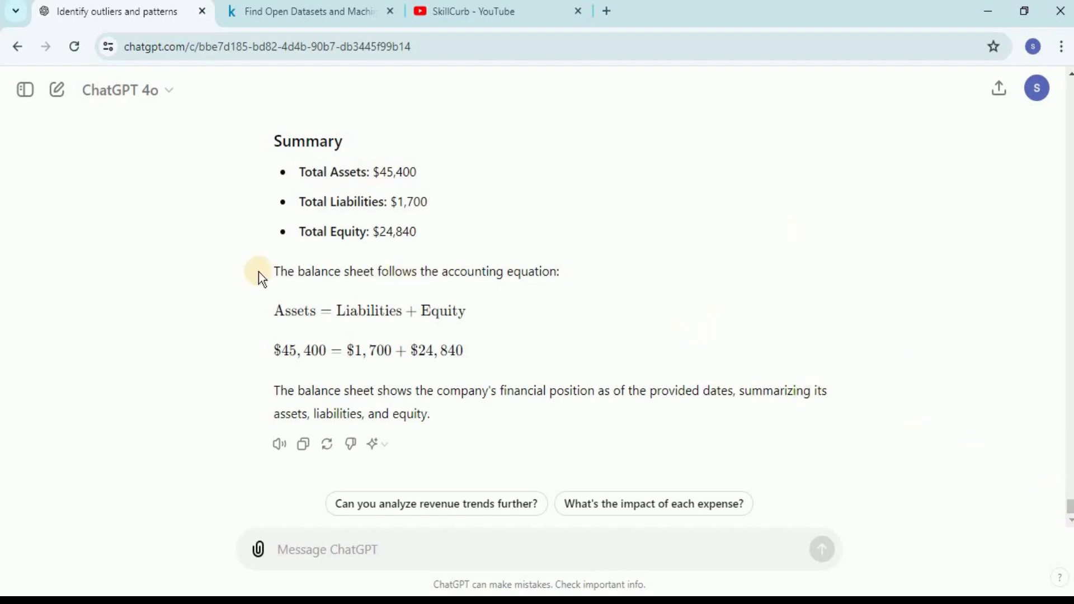
- Send the prompt "Now convert this balance sheet in an image by following proper format of balance sheet"
click(408, 542)
text(Now convert this balance sheet in an image by following proper format of balance sheet)
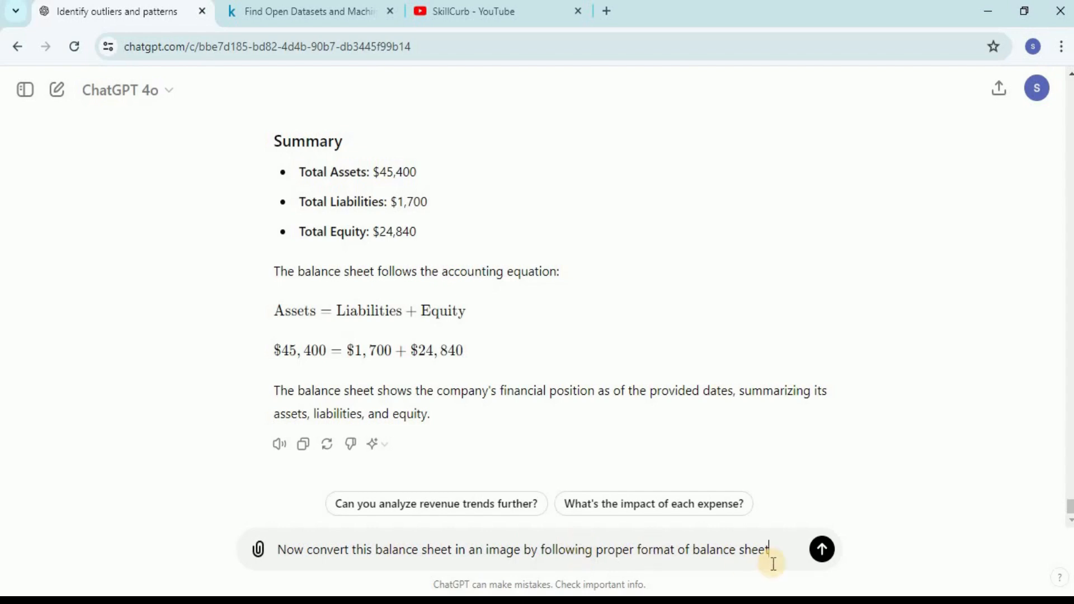
key(Return)
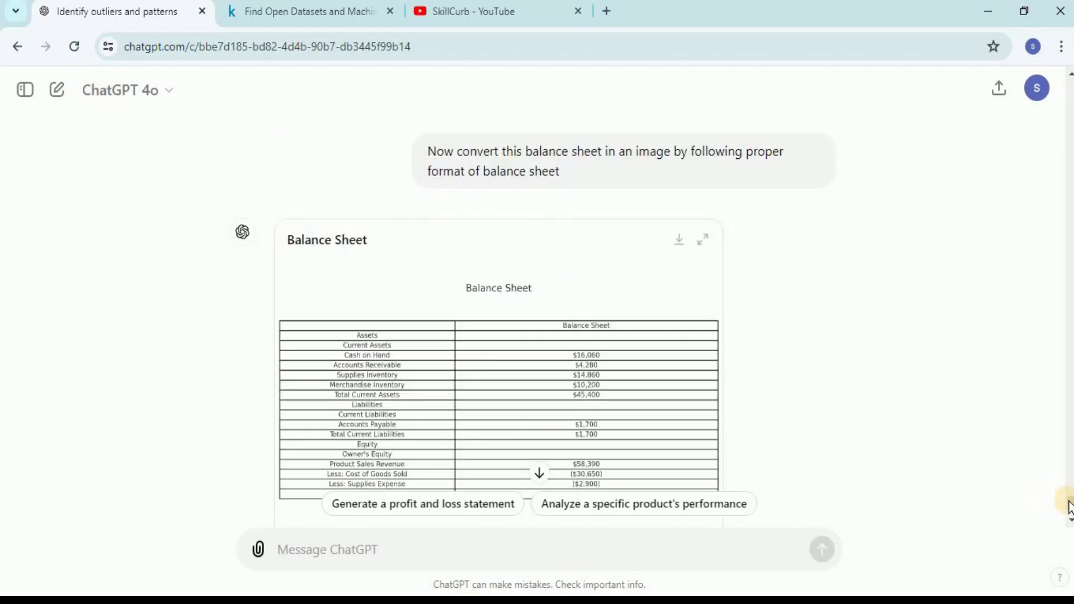
- Examine the generated Balance Sheet image and the download link beneath it
drag(1070, 503, 1070, 503)
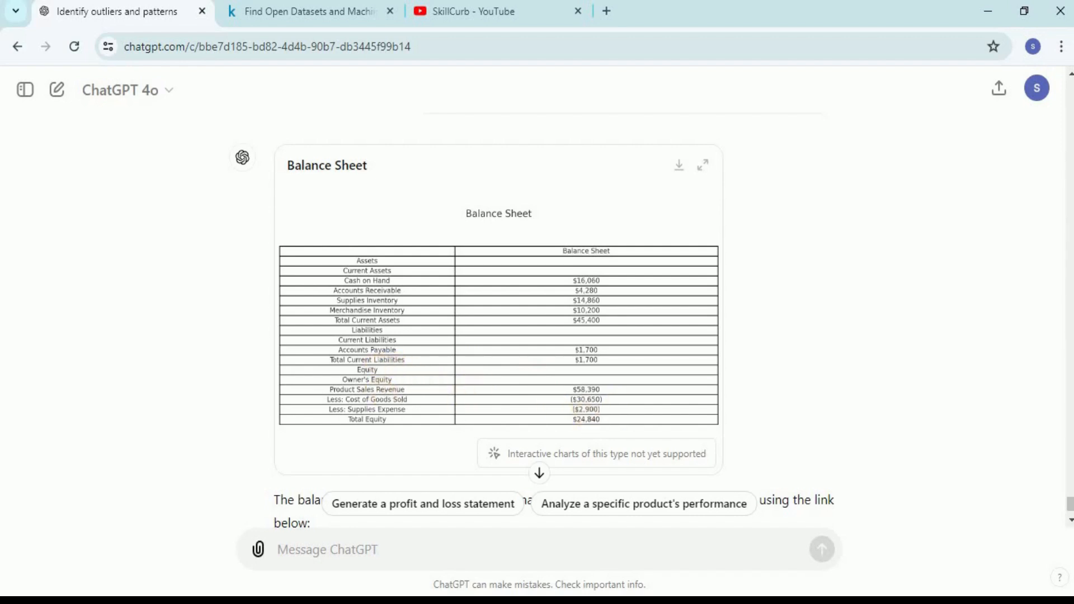
scroll(1070, 505, down, 1)
scroll(1070, 505, down, 1)
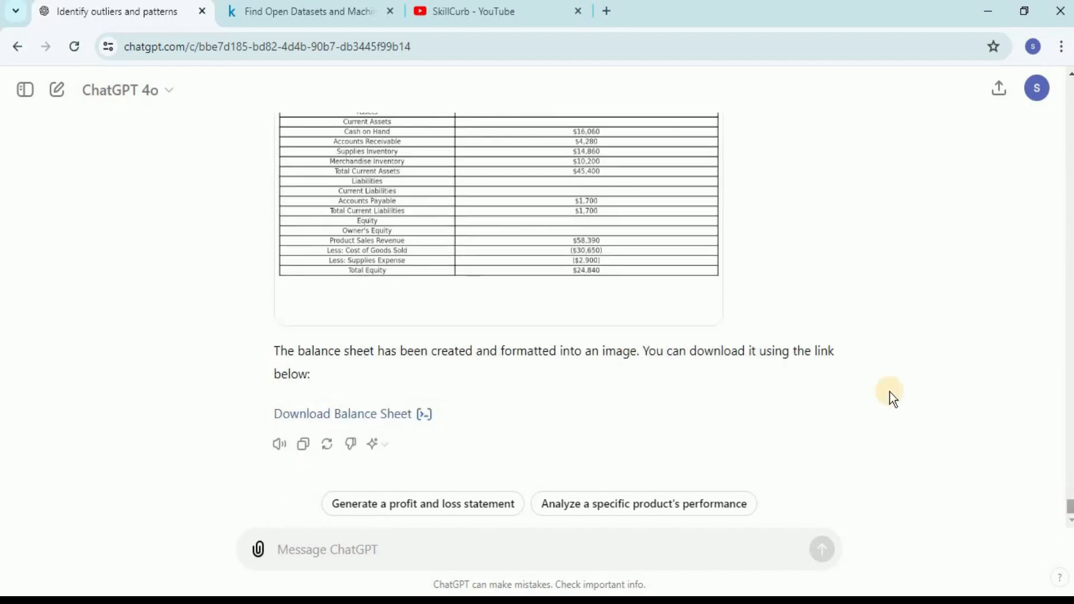
- Attach KNBhD.jpg from the Downloads folder and send the prompt "Convert this schema into tables and add 5 records in each table"
click(259, 550)
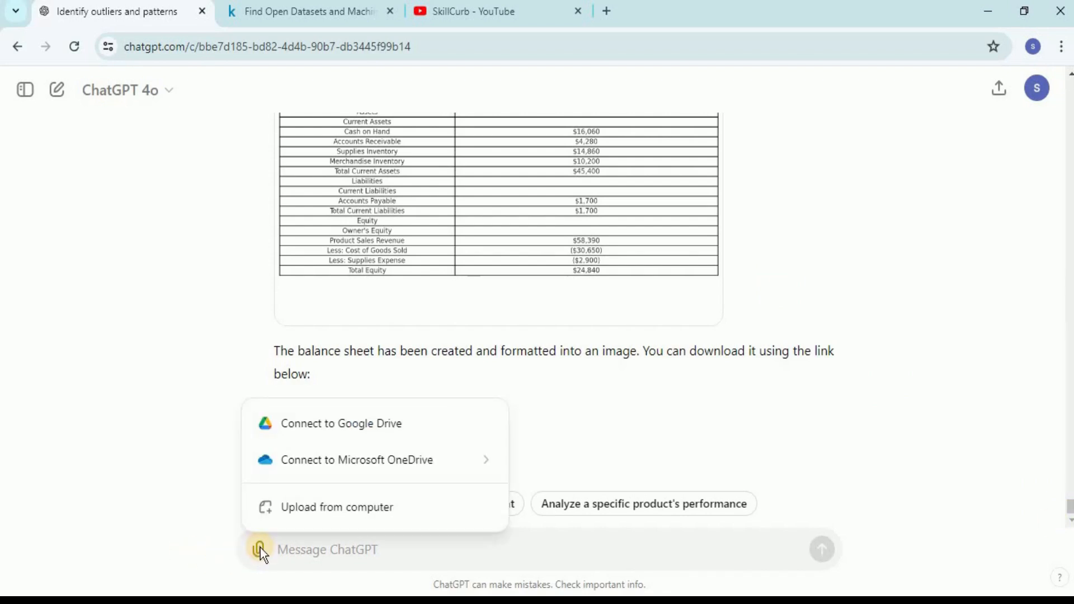
click(312, 515)
click(182, 355)
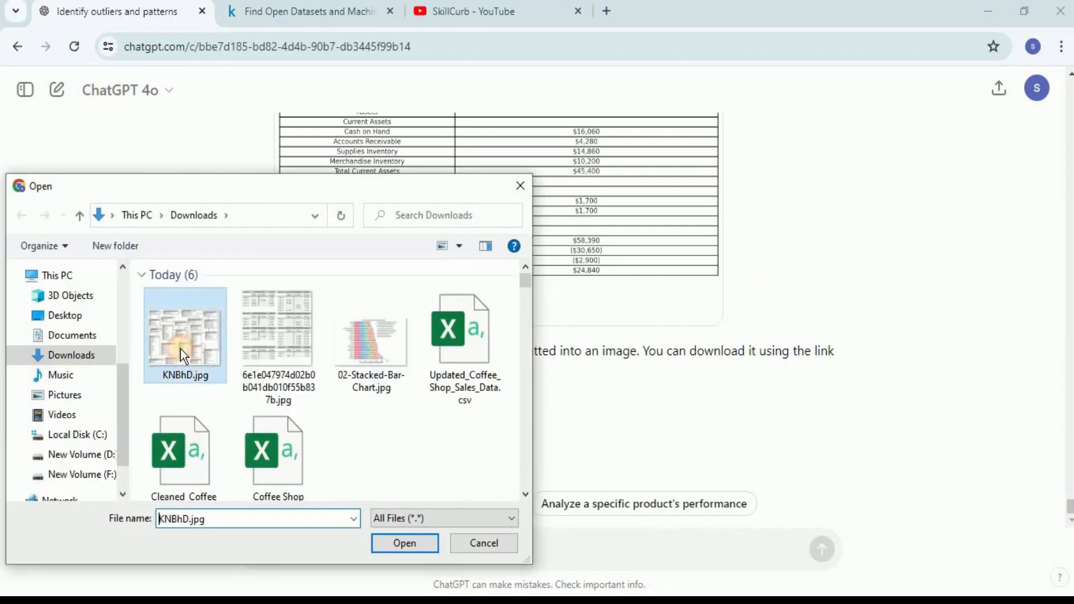
click(399, 543)
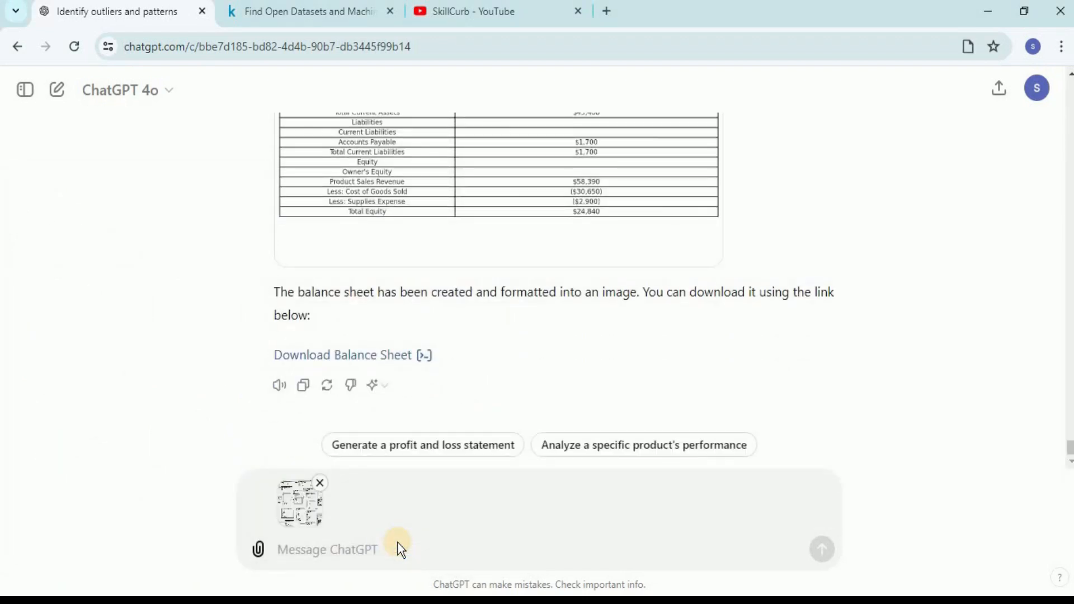
click(346, 549)
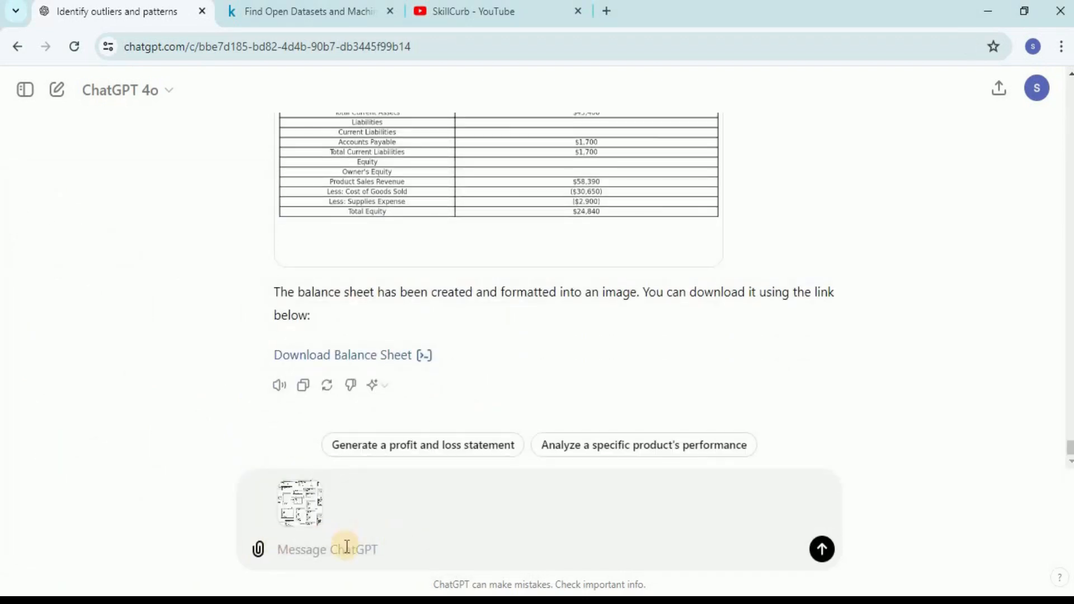
text(Convert this schema into tables and add 5 records in each table)
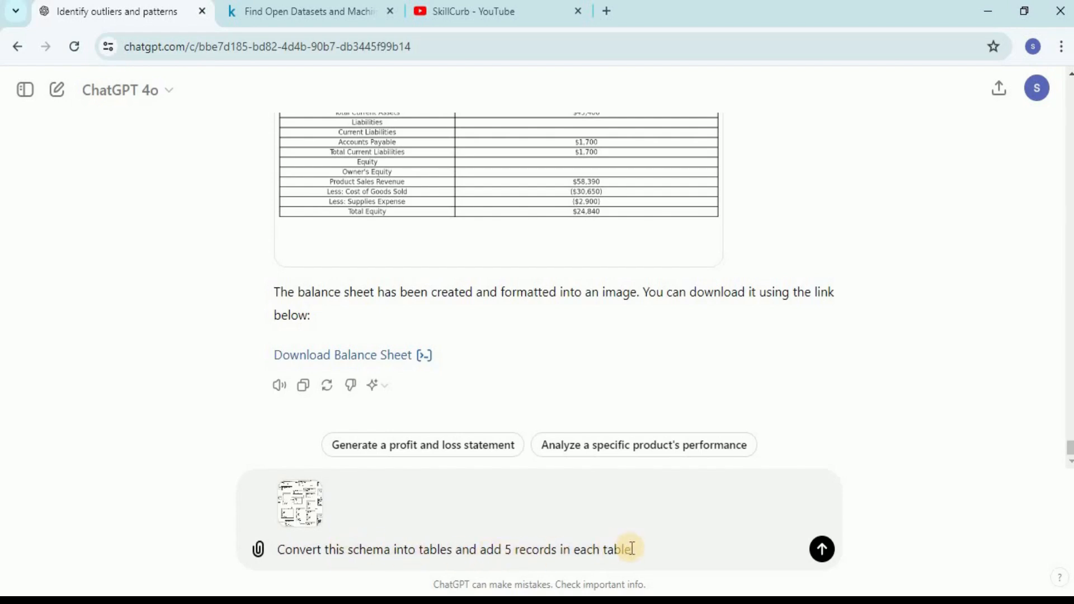
key(Return)
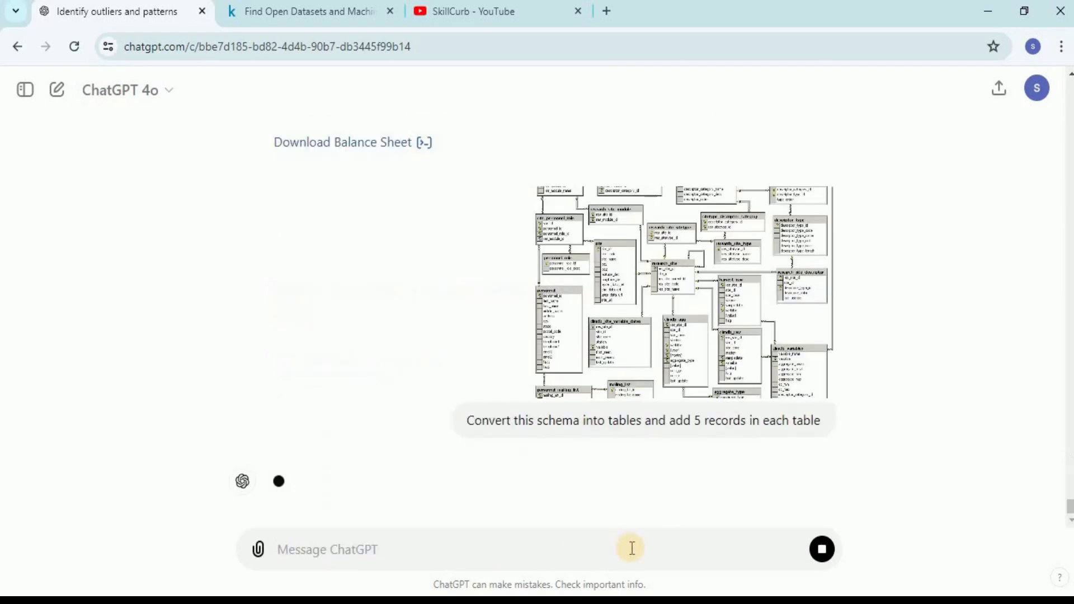
- Review the table structures and the sample data for each table, from research_module through site
drag(1071, 446, 1070, 450)
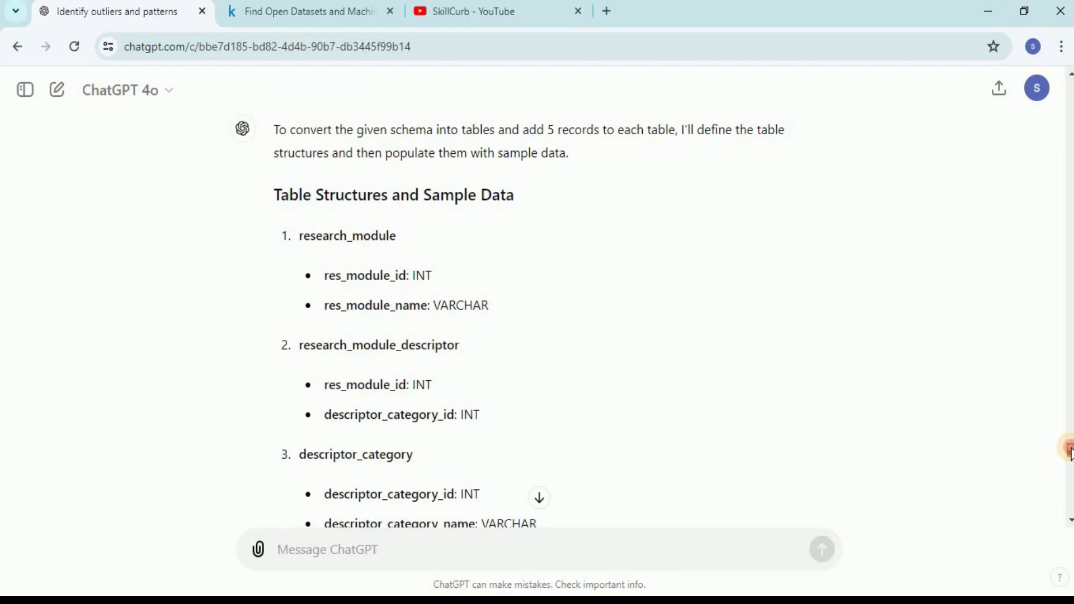
drag(1071, 454, 1071, 492)
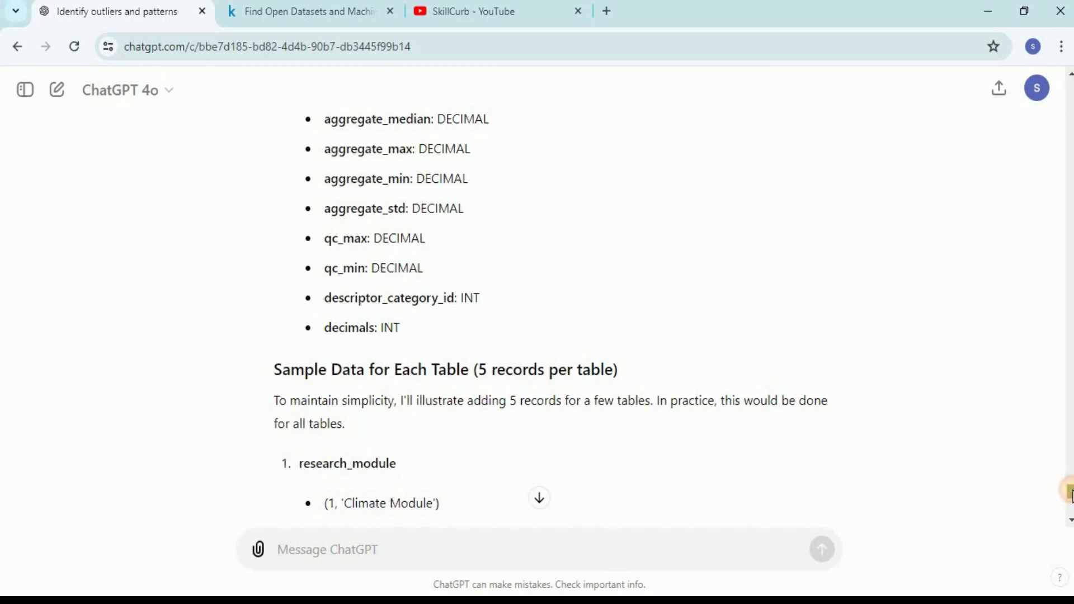
drag(1070, 493, 1071, 497)
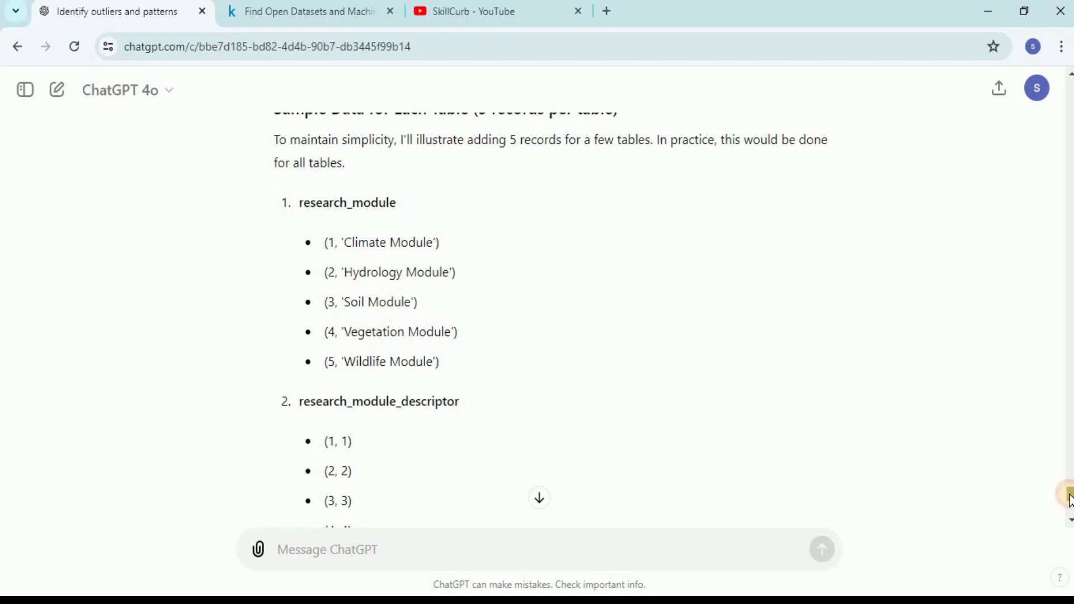
drag(1070, 497, 1070, 506)
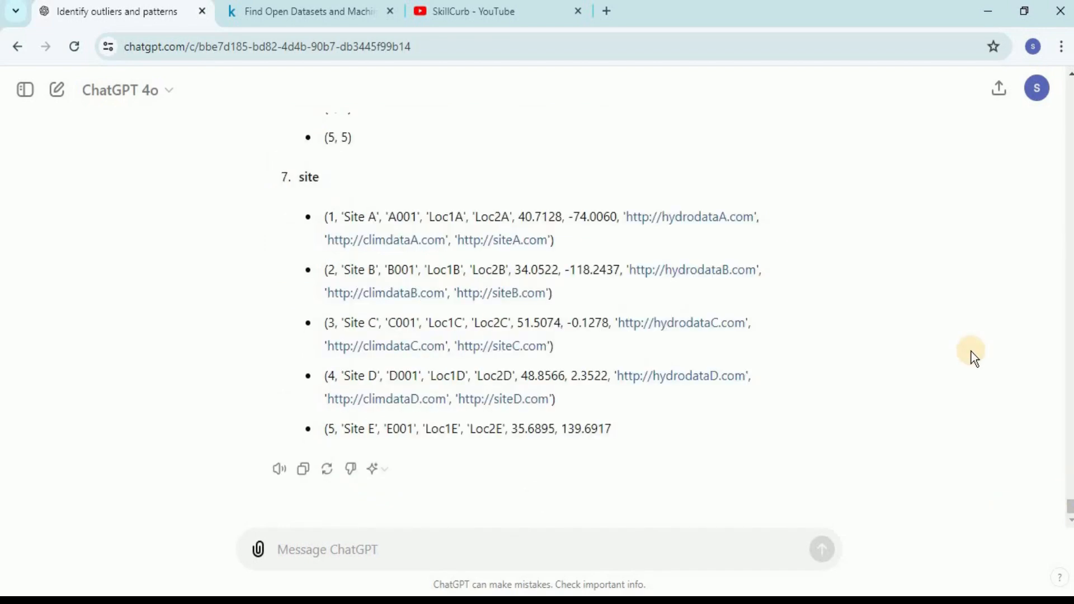